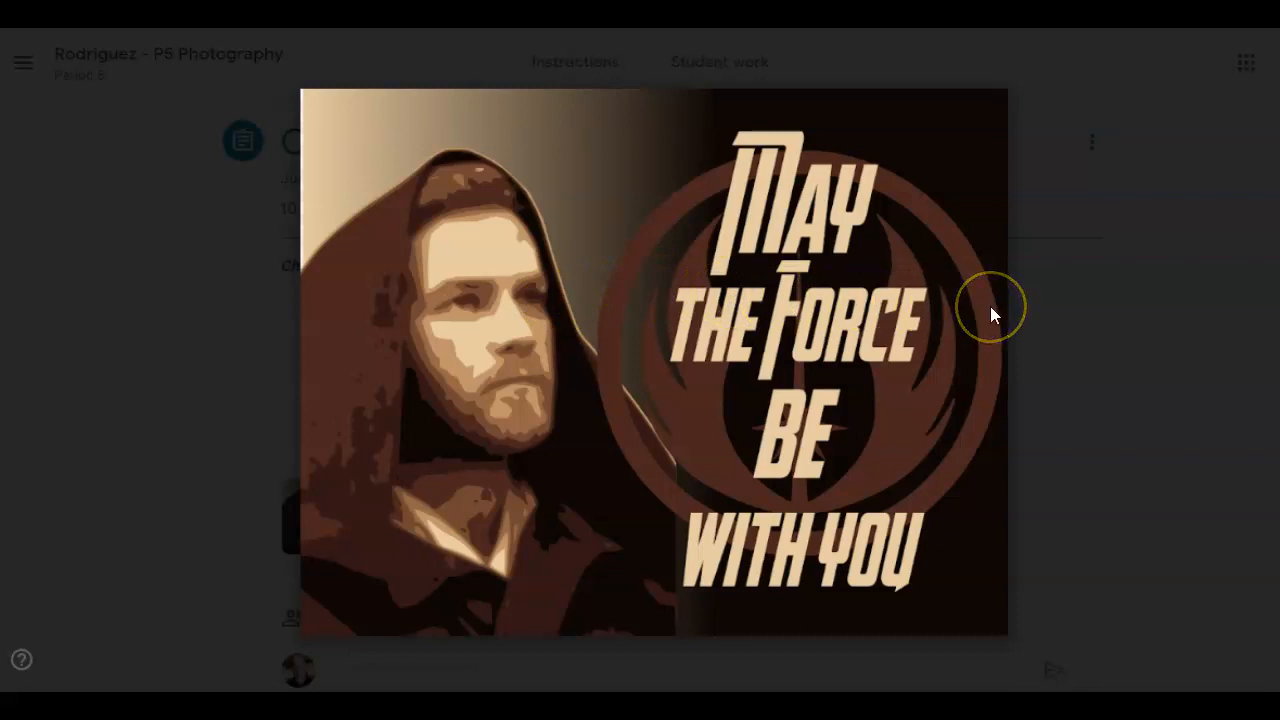
left_click(910, 135)
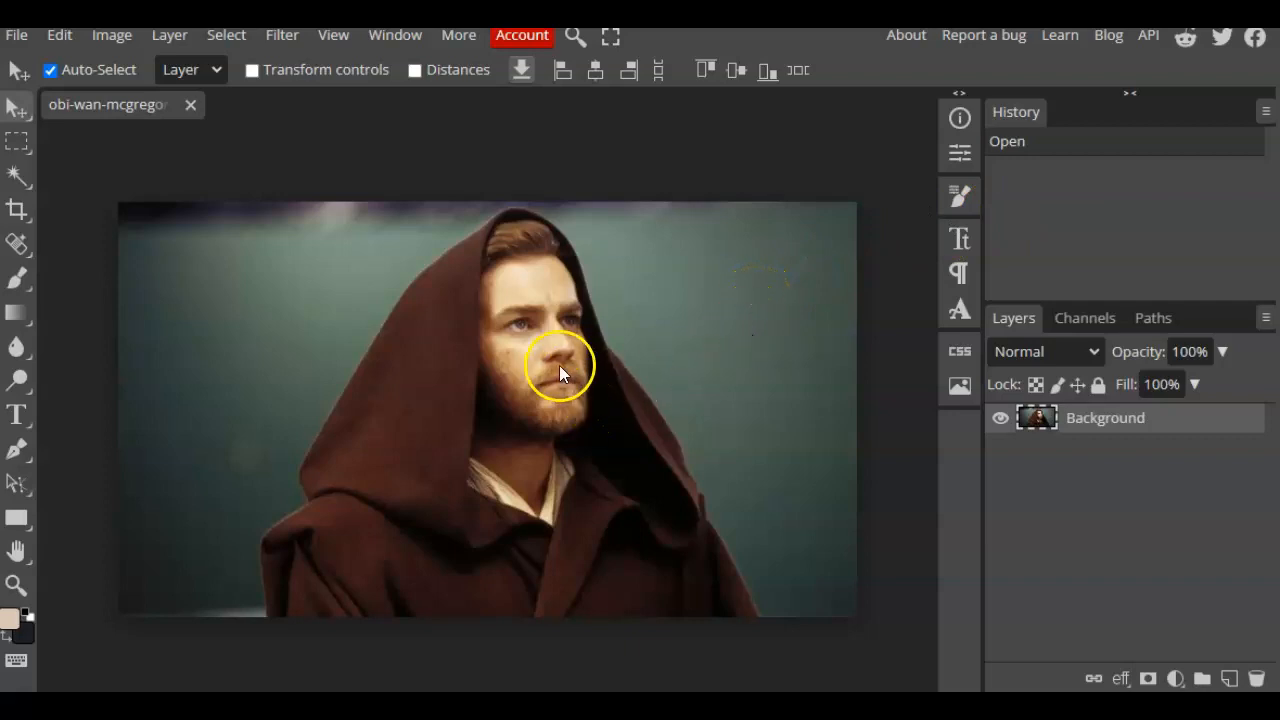
- Remove the background from the hooded man's photo and crop away the empty areas on both sides of the figure
left_click(228, 36)
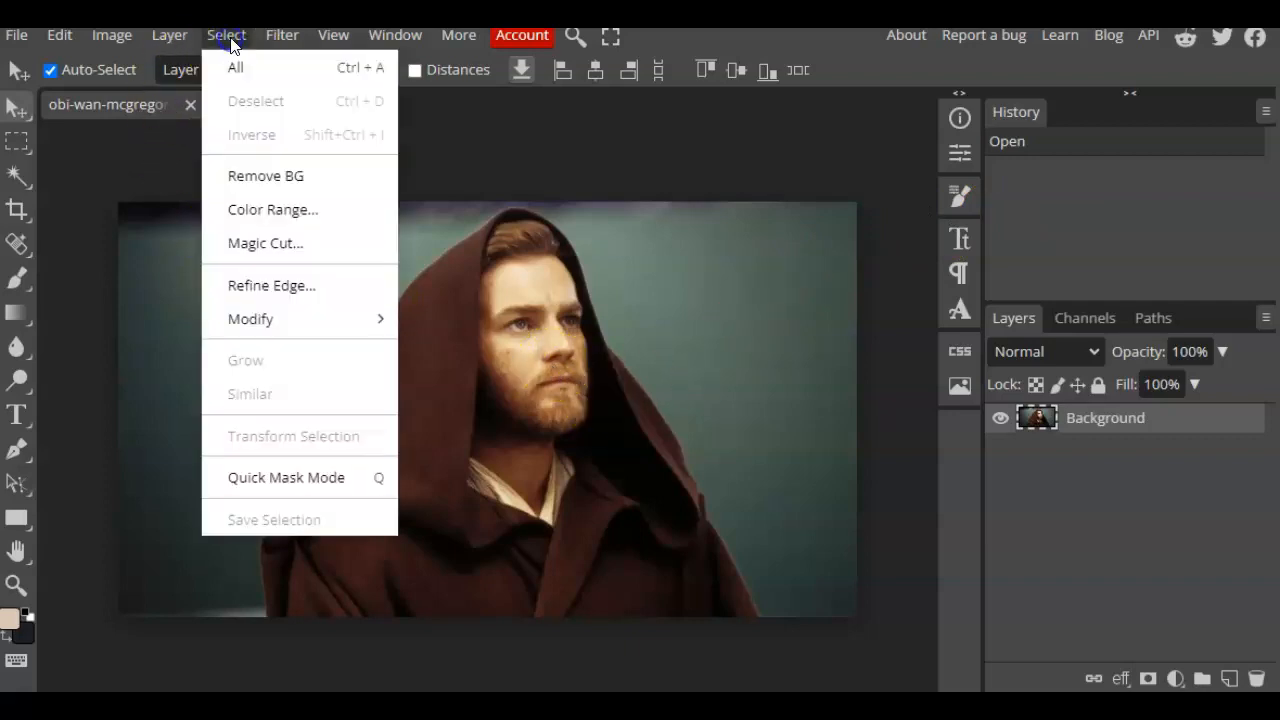
left_click(265, 179)
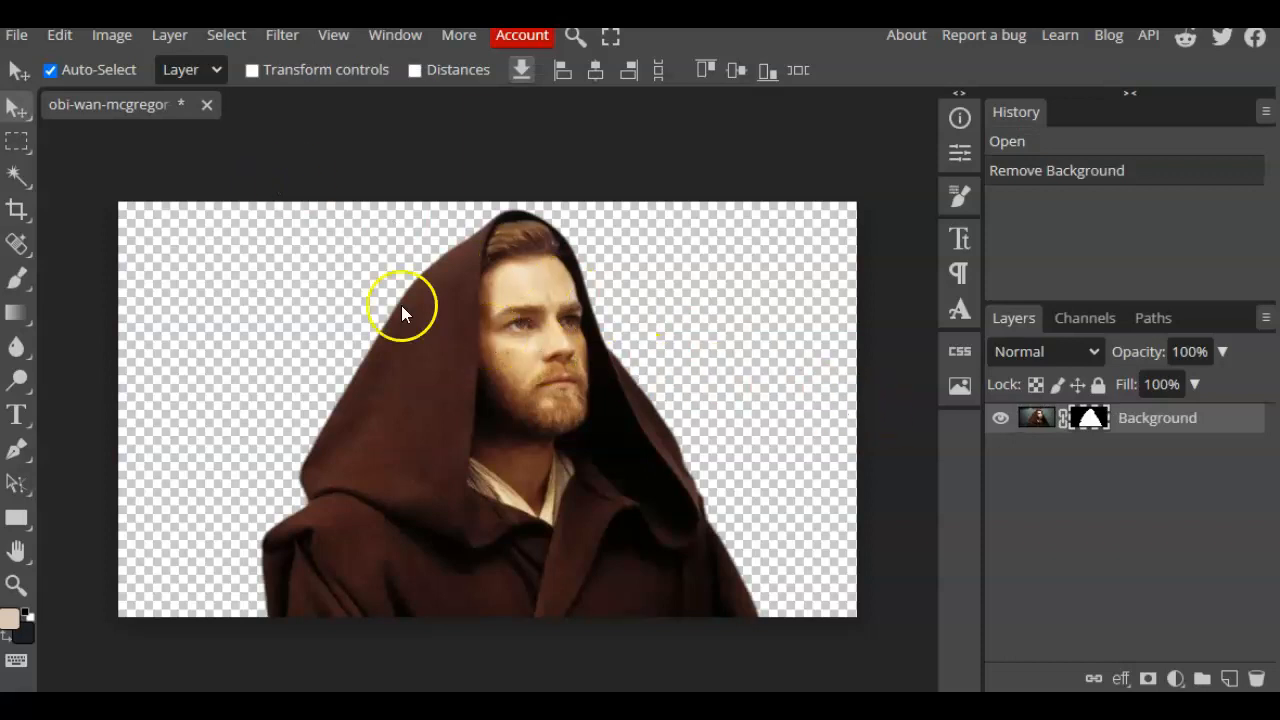
left_click(16, 210)
left_click_drag(118, 409, 285, 437)
left_click_drag(853, 409, 703, 412)
key("Return")
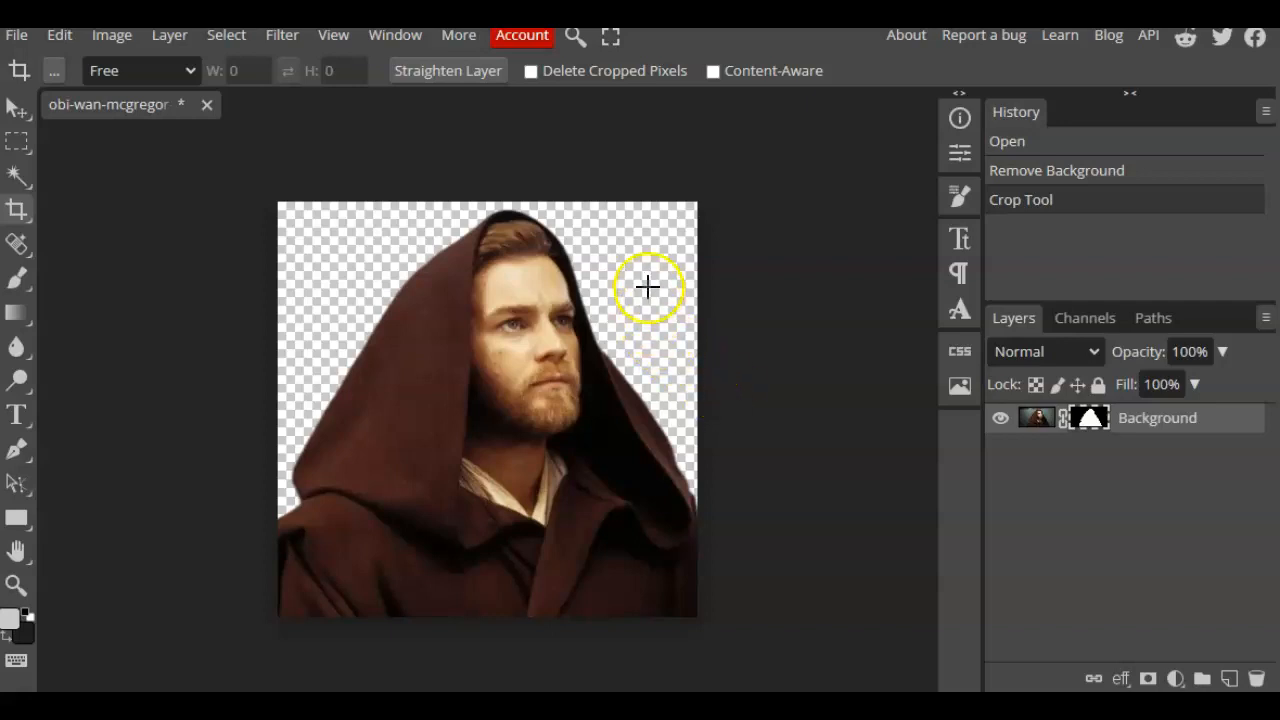
left_click(115, 38)
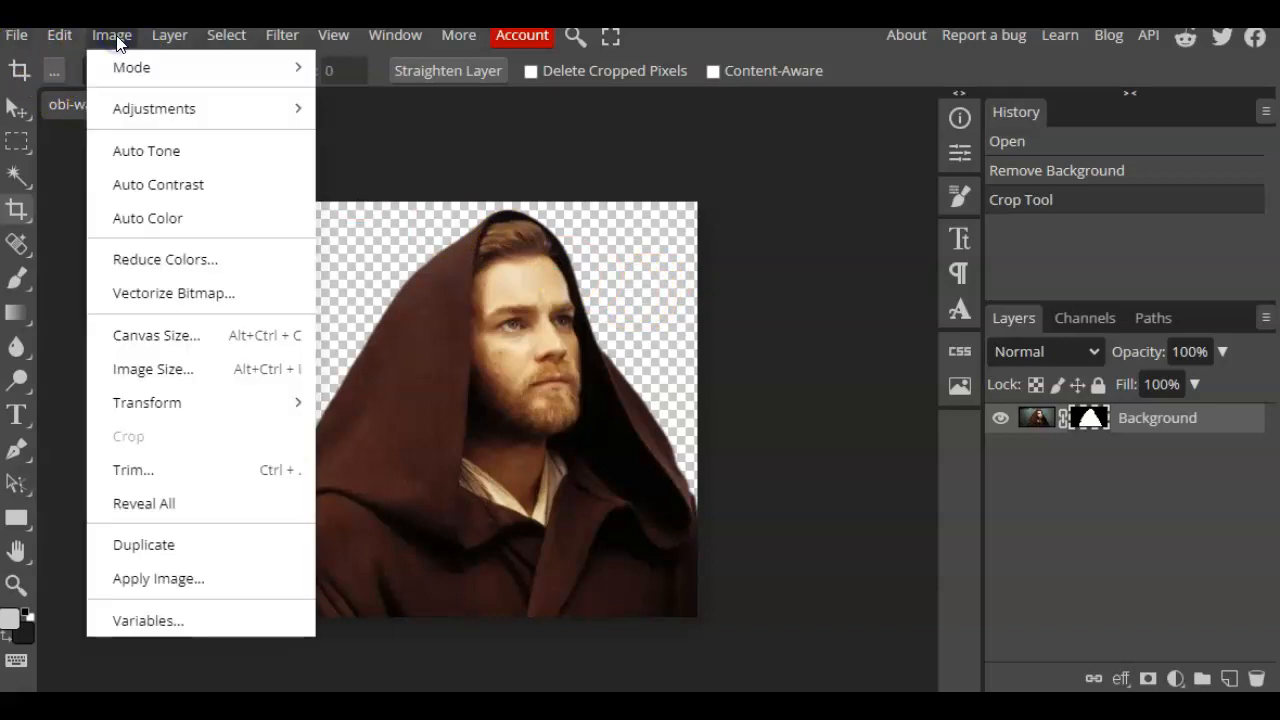
left_click(152, 336)
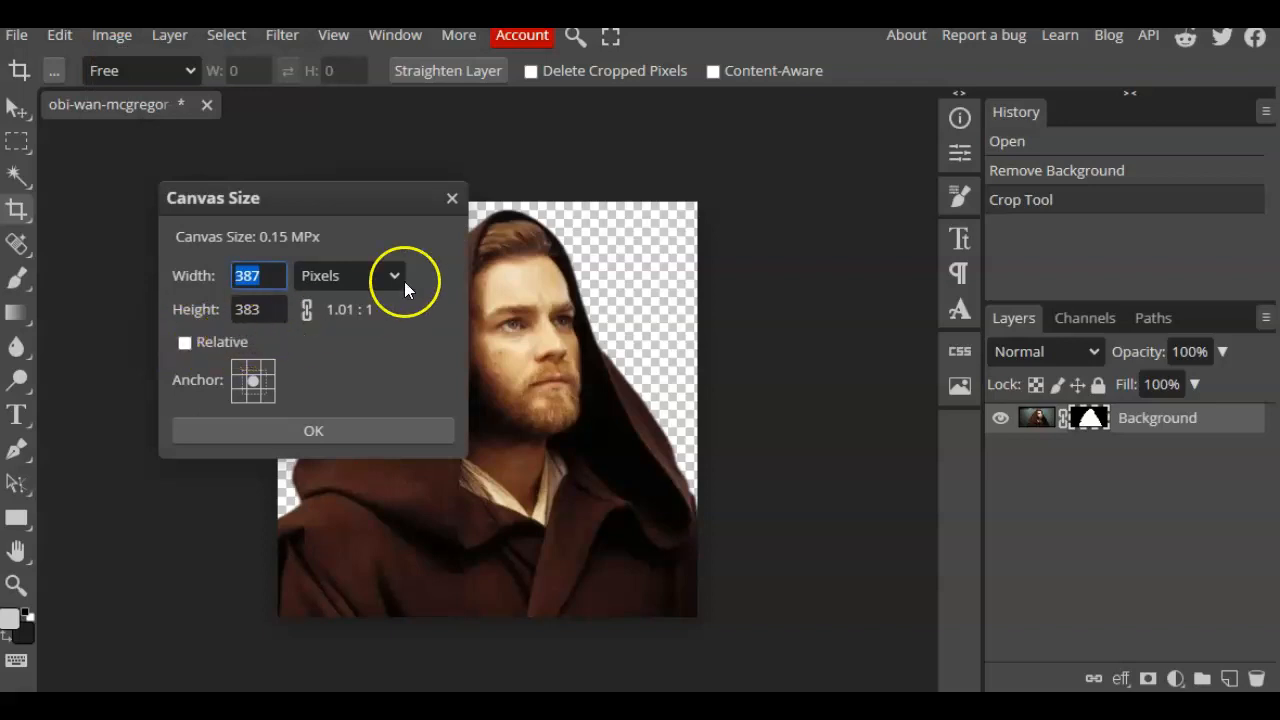
left_click(452, 203)
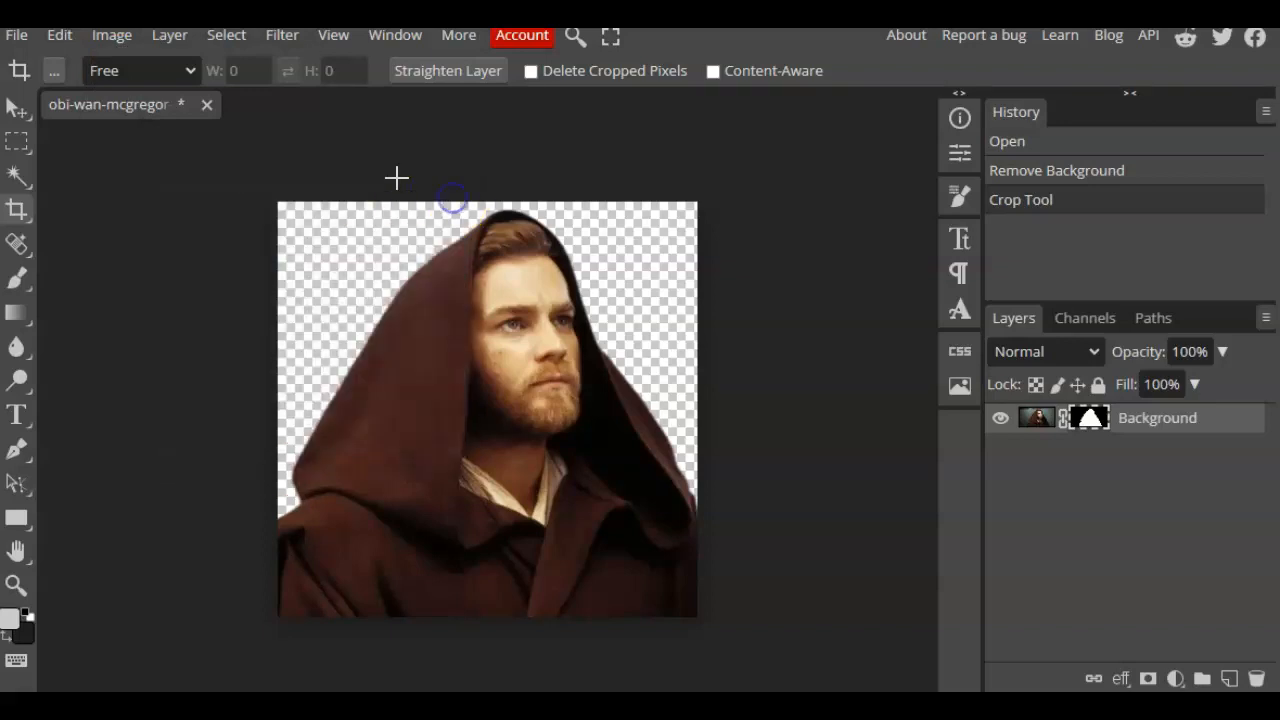
- Create a new landscape project from the Letter print preset, 11 x 8.5 inches at 300 DPI with a white background
left_click(16, 38)
left_click(30, 67)
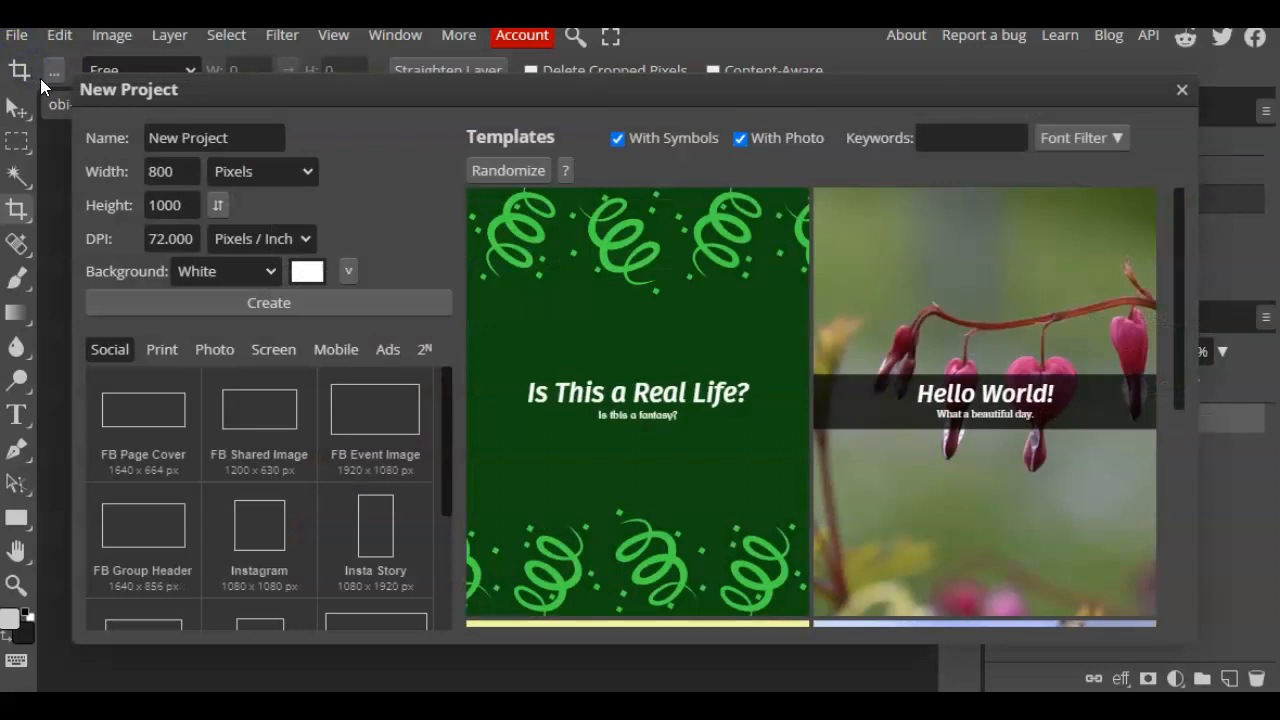
scroll(150, 590, "down", 3)
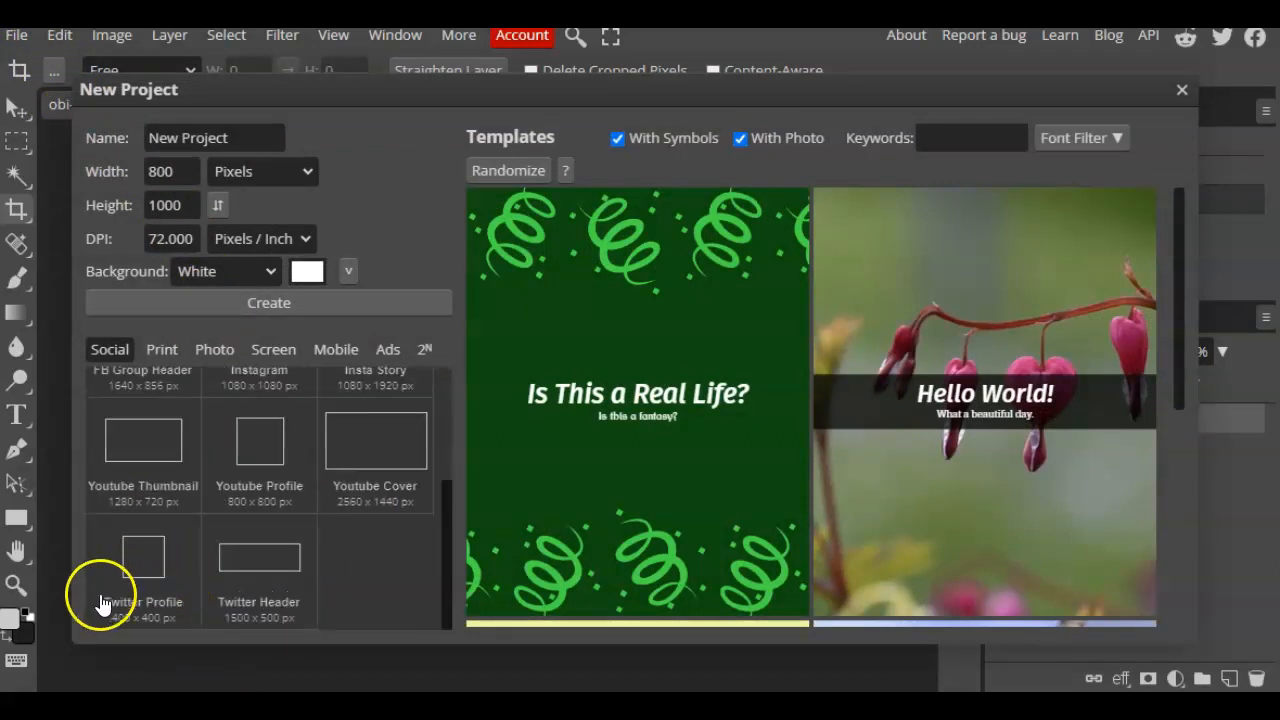
left_click(162, 349)
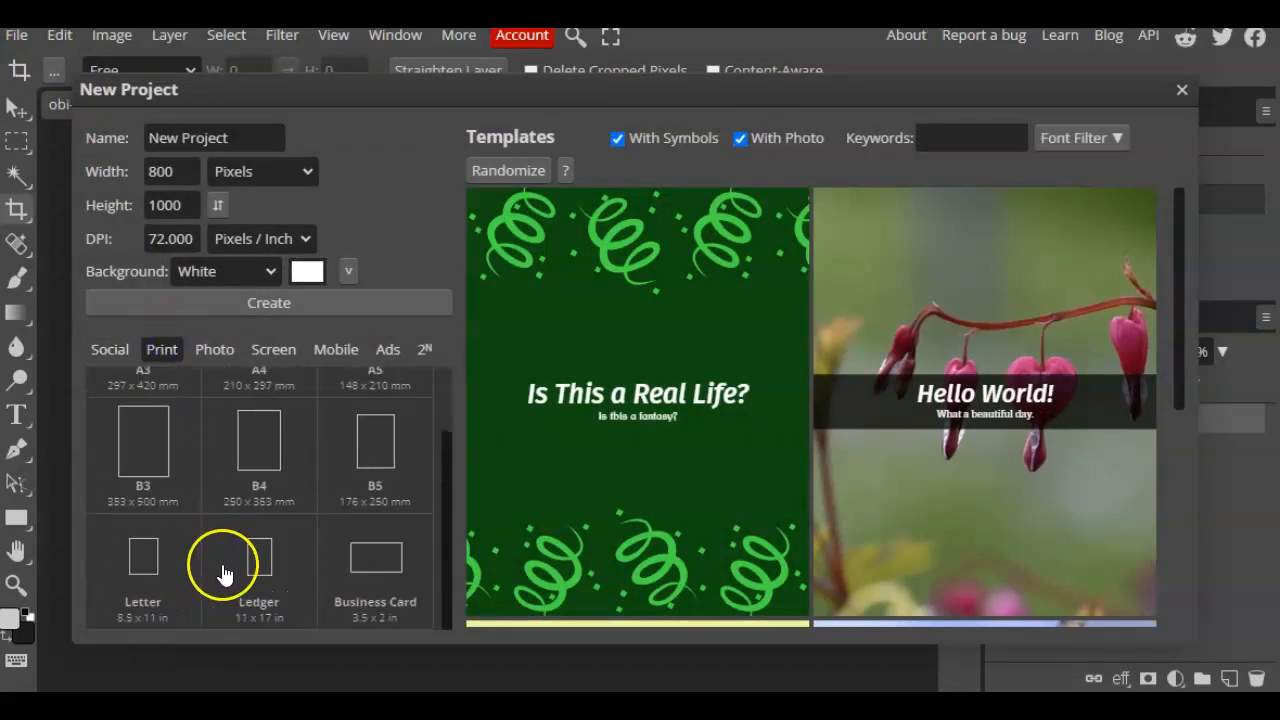
left_click(143, 566)
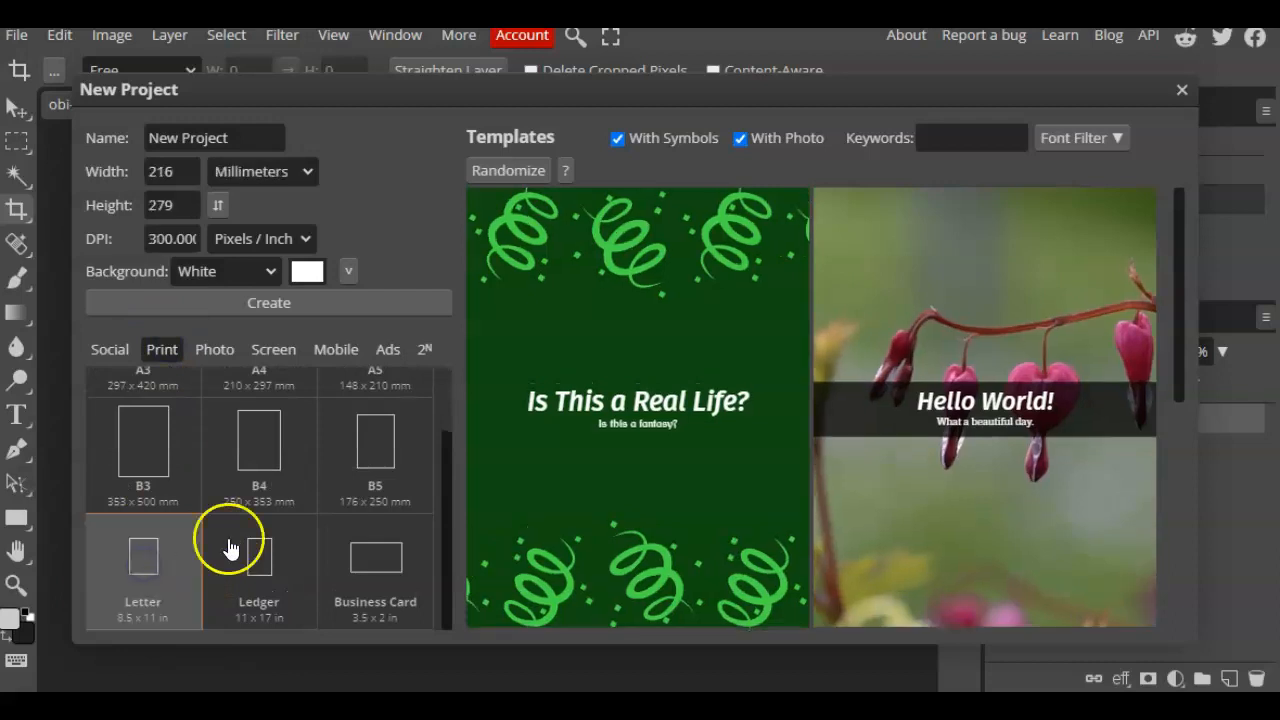
left_click(248, 172)
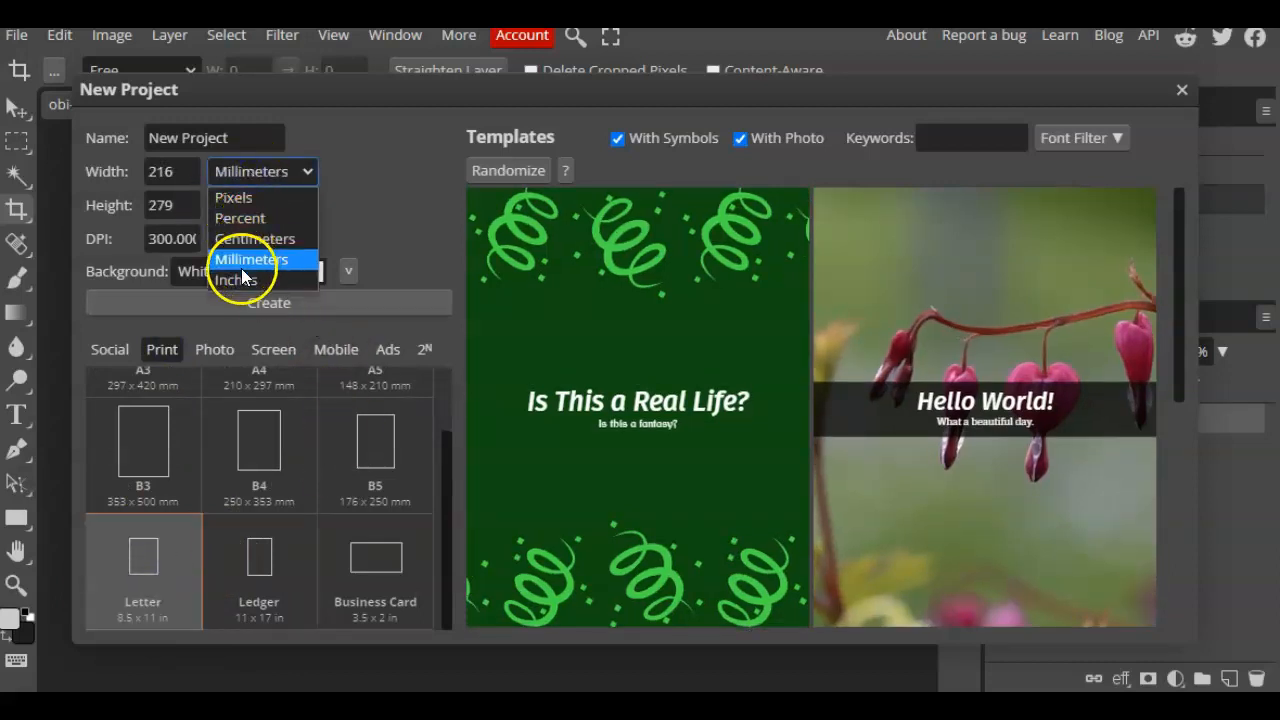
left_click(238, 279)
left_click(219, 204)
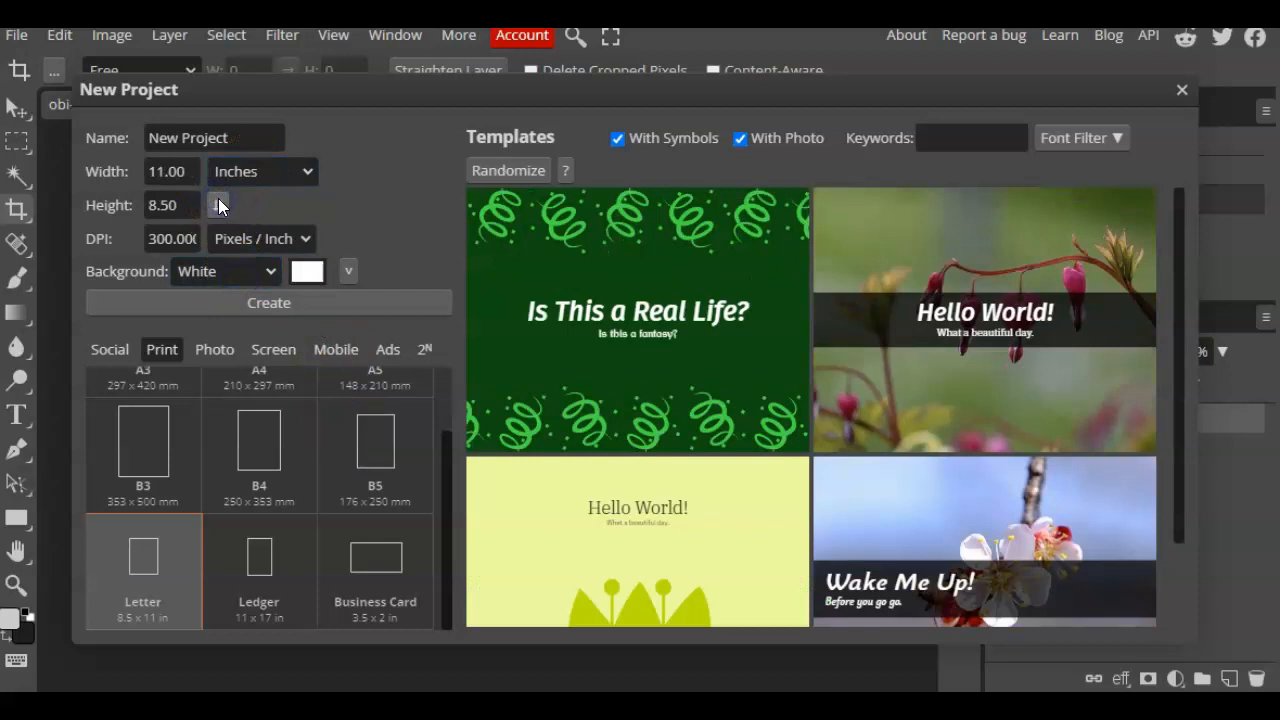
left_click(166, 170)
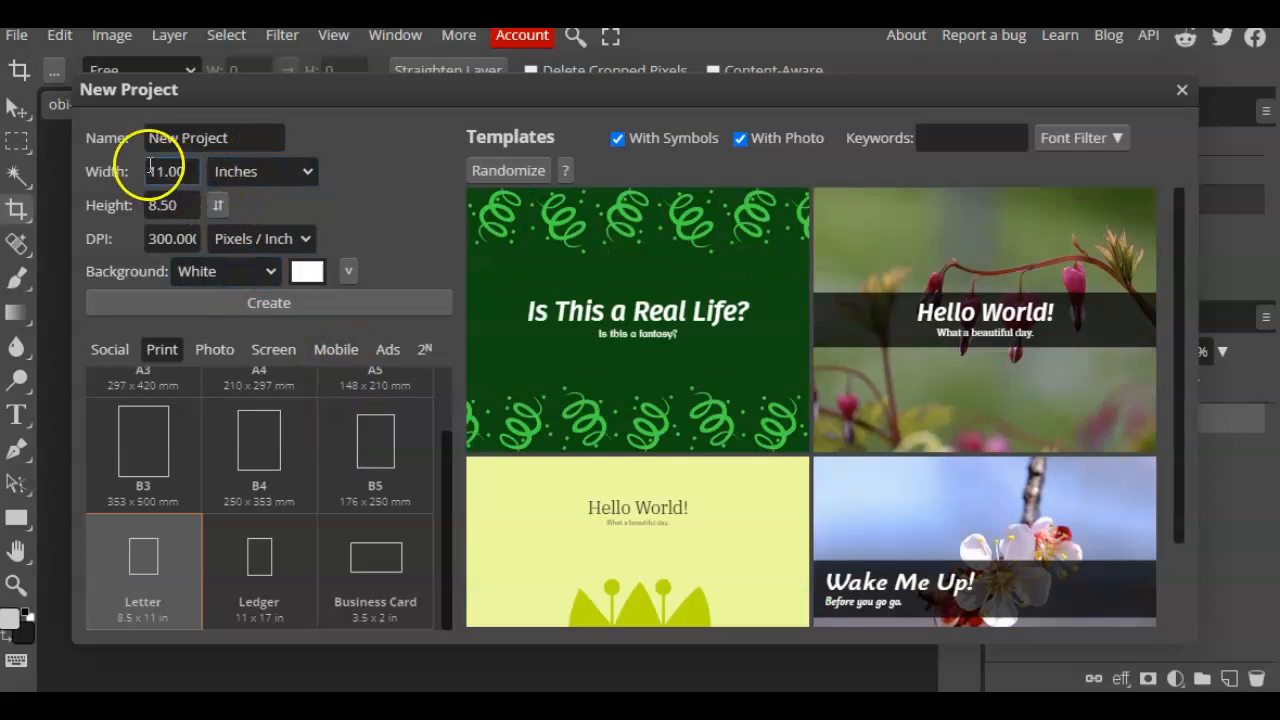
left_click(217, 300)
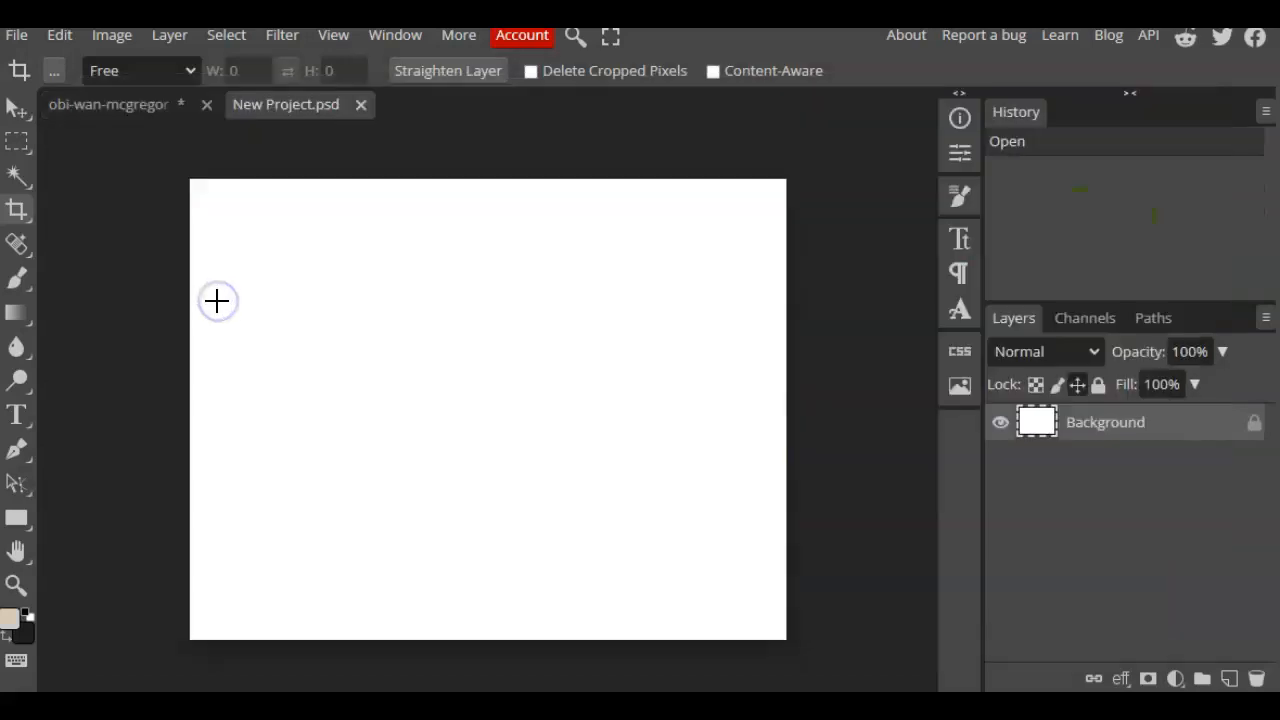
- Open the Filter Gallery on the cropped photo's image rather than its mask, choose Cutout and set Number of Levels to 8
left_click(92, 106)
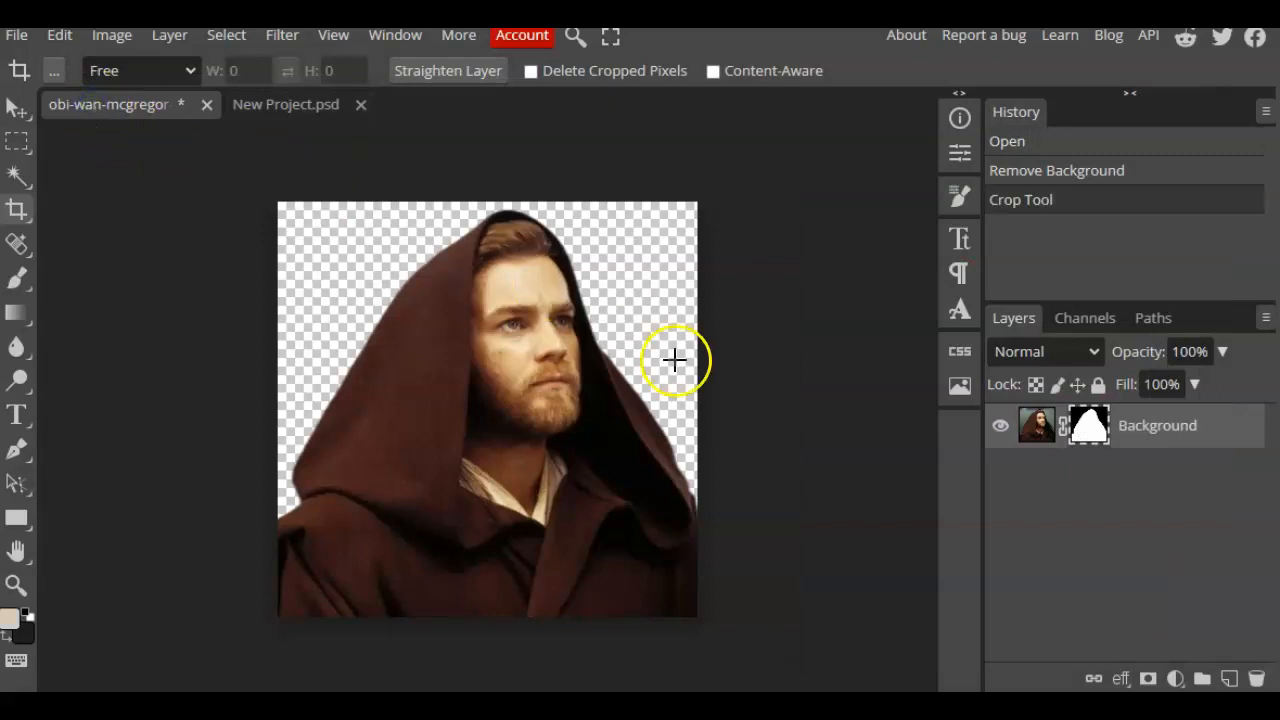
left_click(1036, 428)
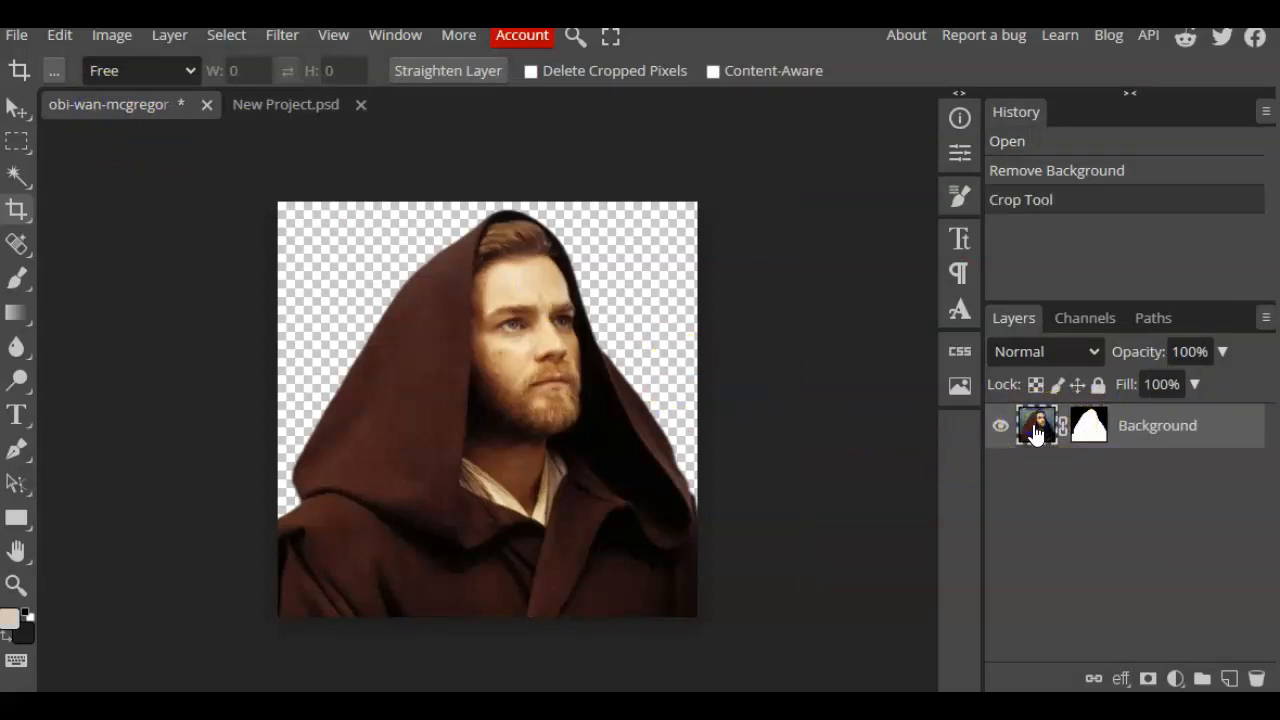
left_click(281, 40)
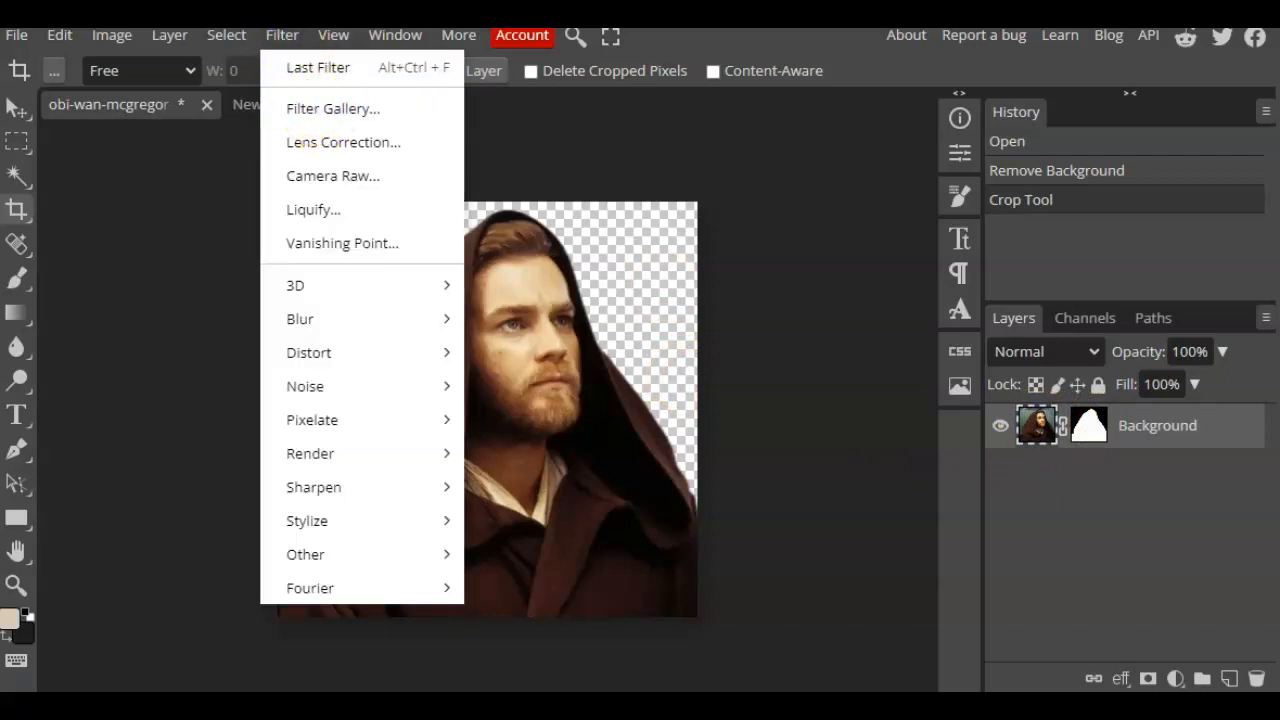
left_click(312, 112)
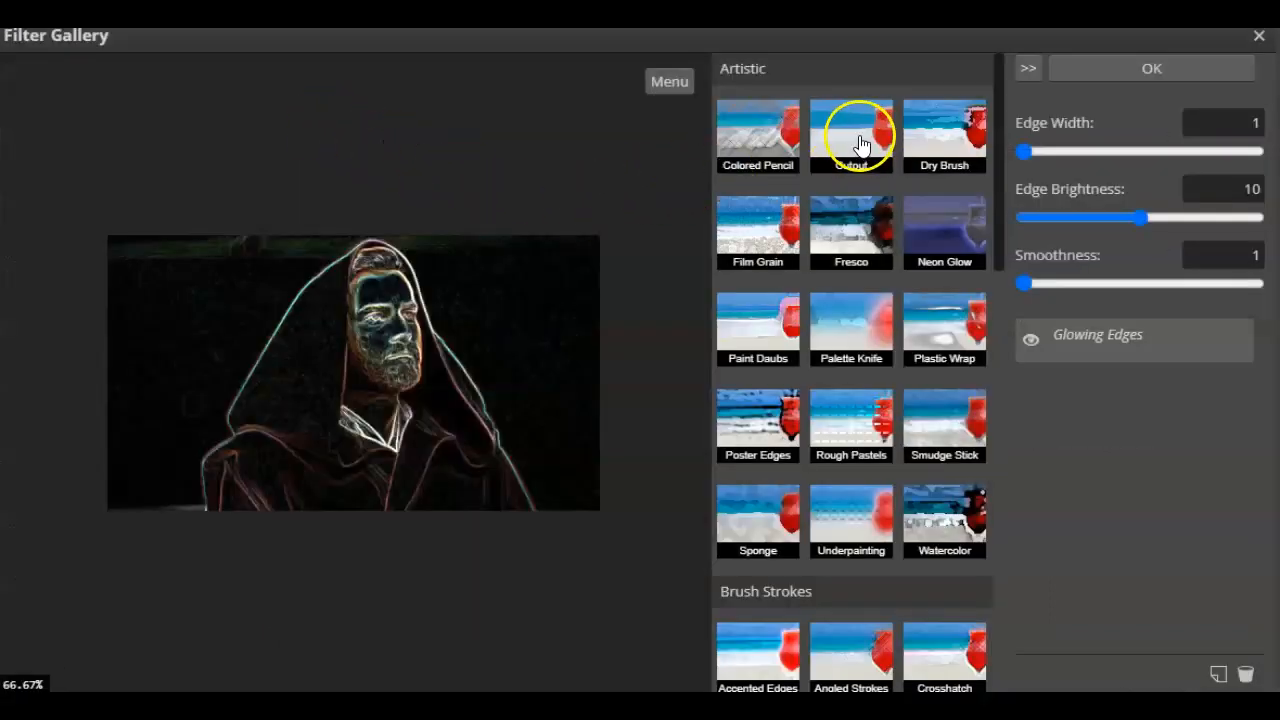
left_click(853, 138)
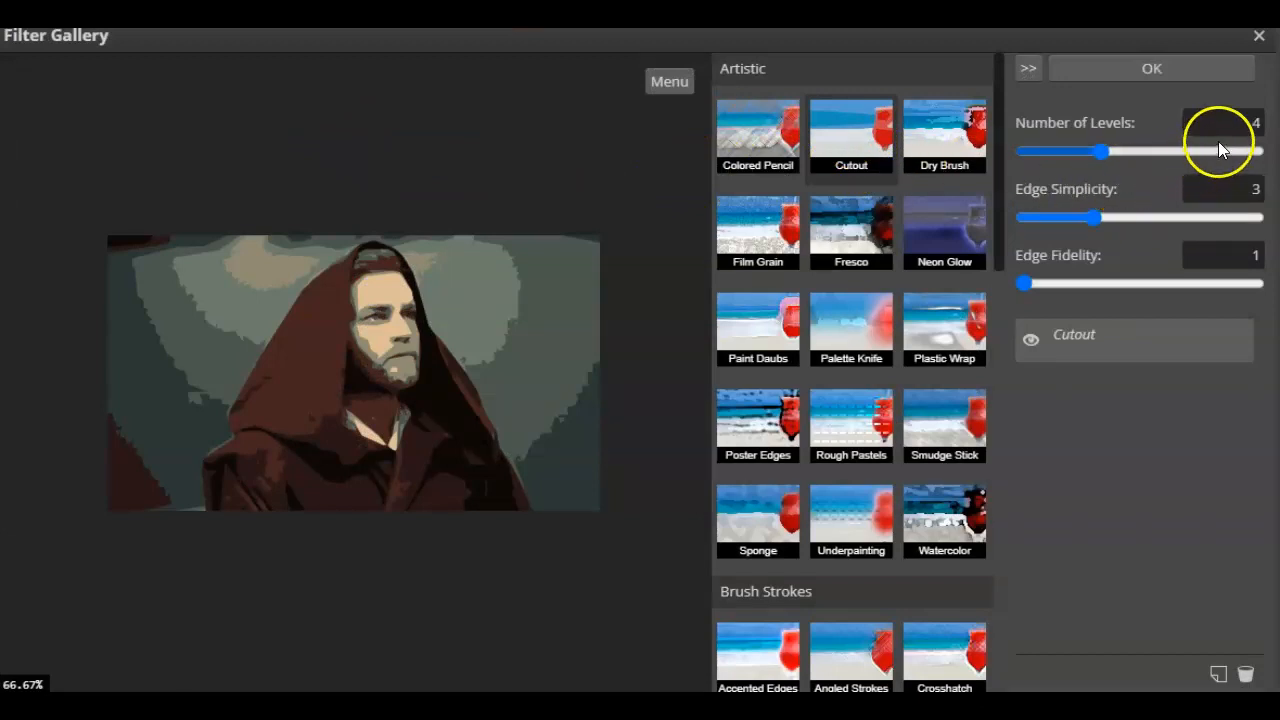
left_click_drag(1247, 123, 1263, 123)
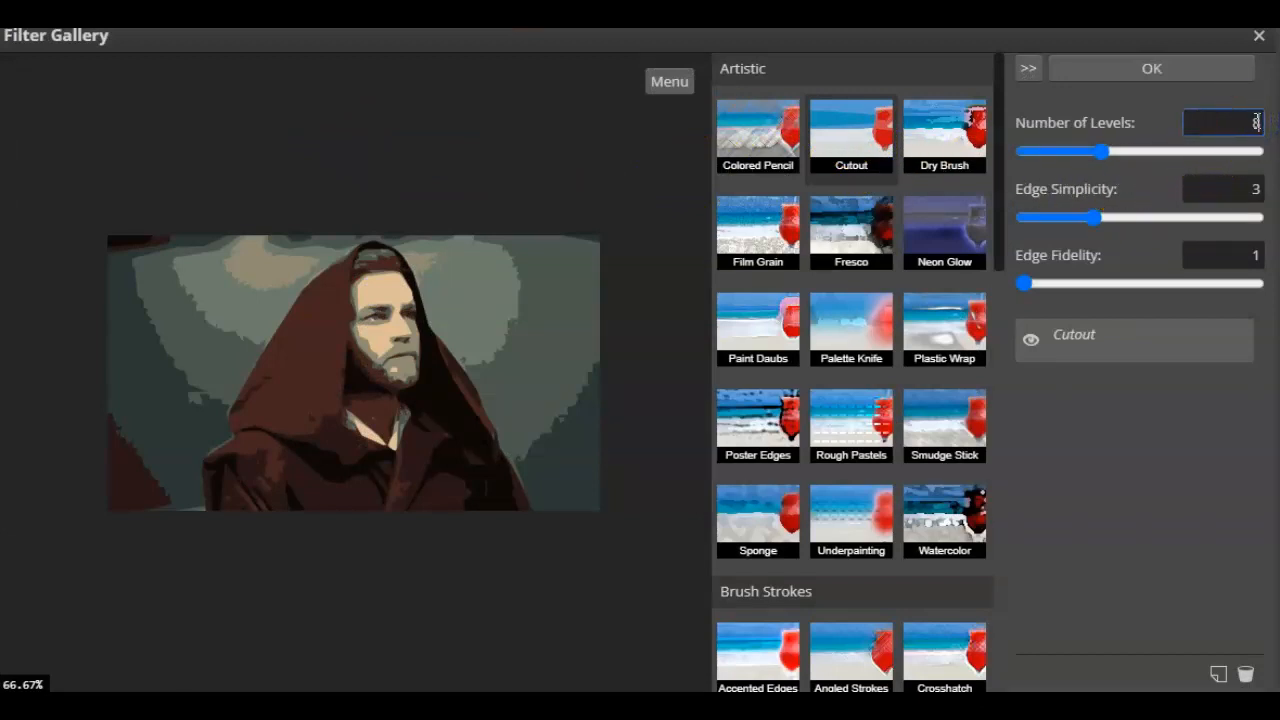
type("8")
- Set the Cutout filter's Edge Simplicity to 2 and Edge Fidelity to 1, and apply it to the photo
left_click(1240, 182)
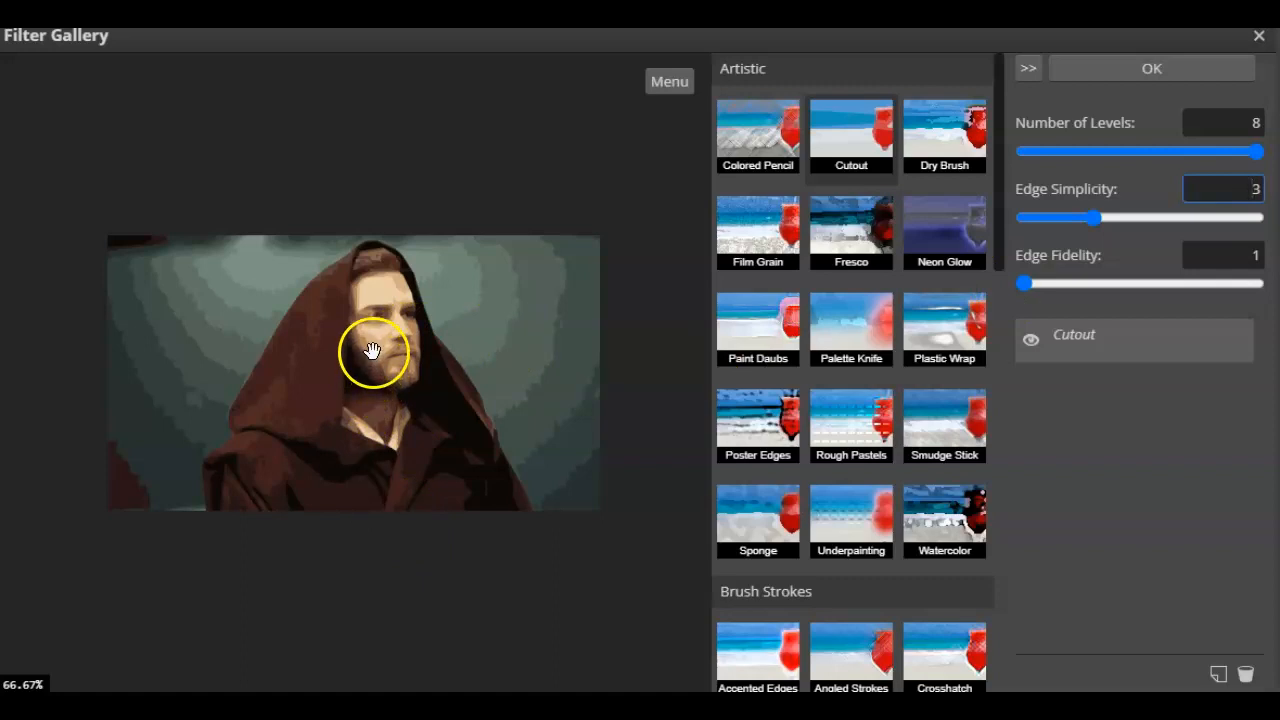
scroll(372, 350, "up", 1)
scroll(380, 340, "up", 1)
scroll(488, 271, "down", 2)
scroll(486, 270, "up", 2)
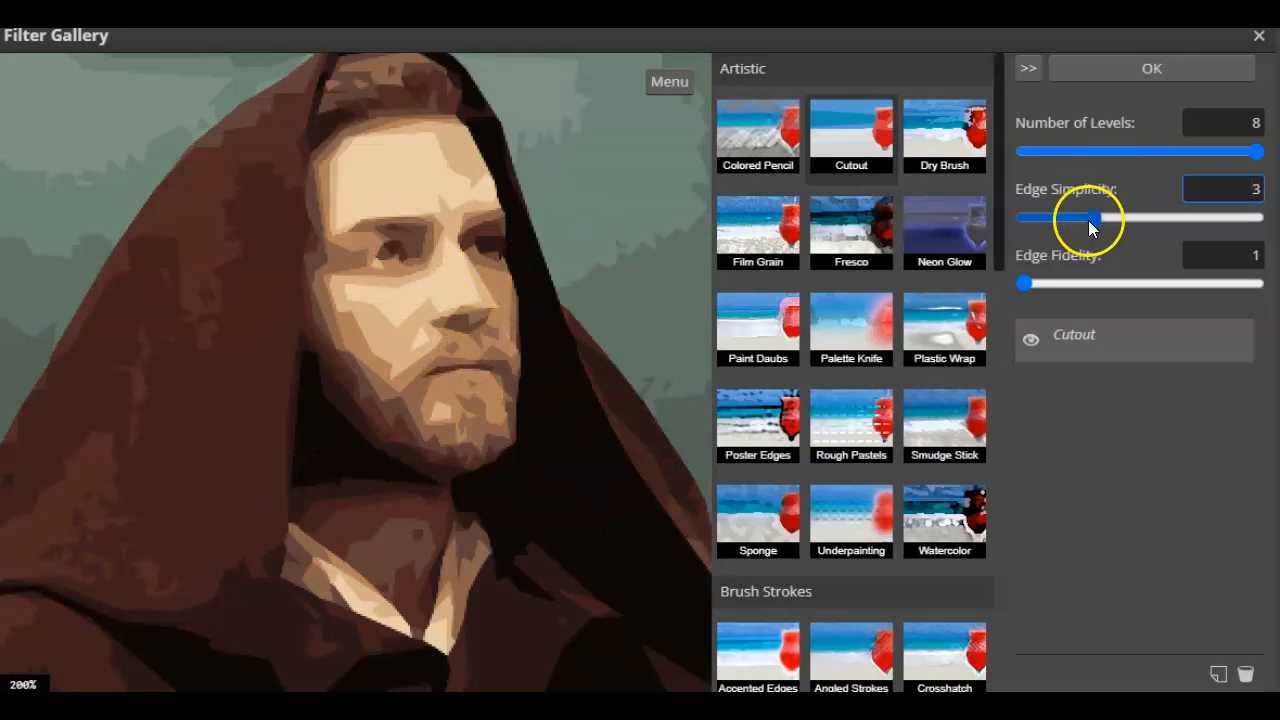
left_click(1031, 219)
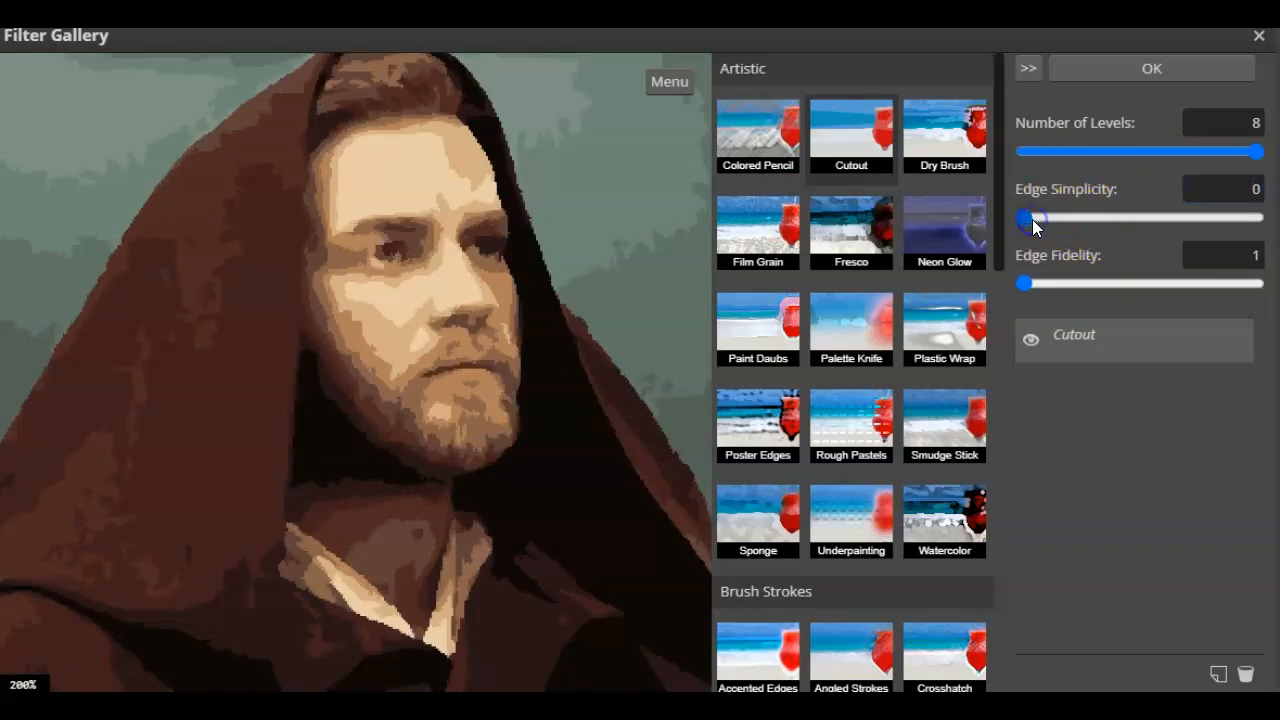
left_click_drag(1218, 220, 1075, 219)
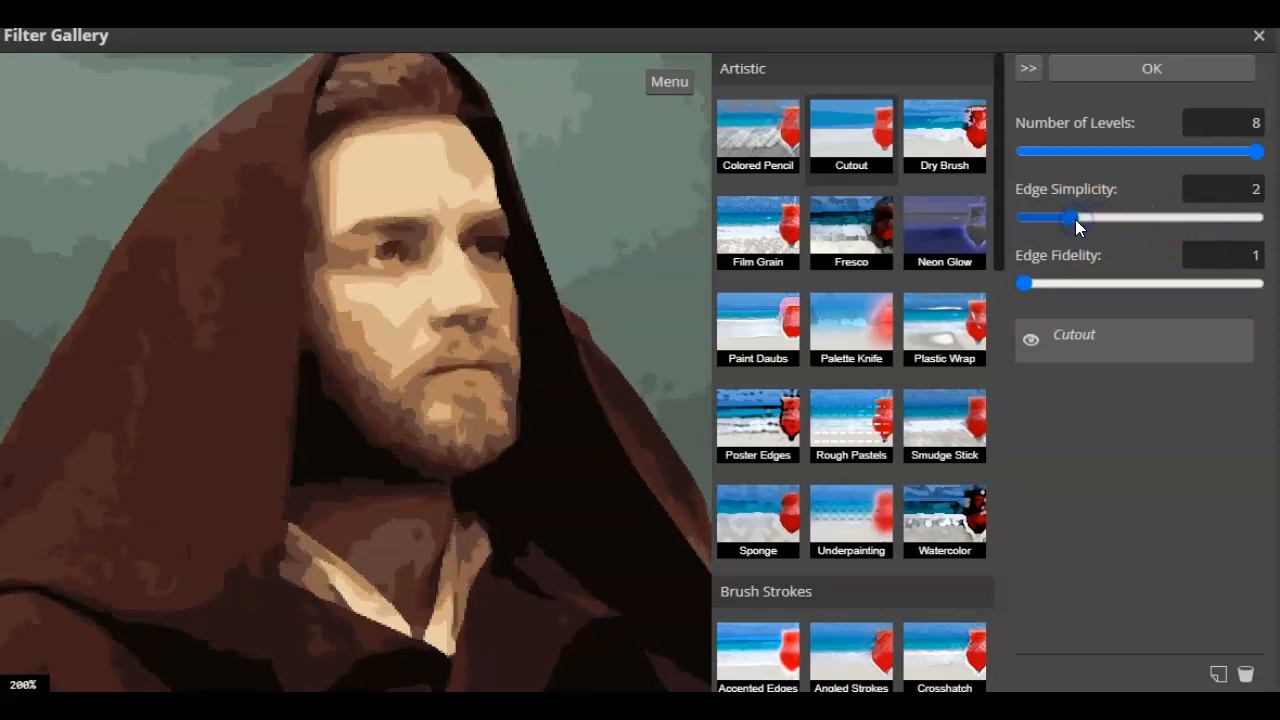
left_click_drag(1097, 283, 1194, 281)
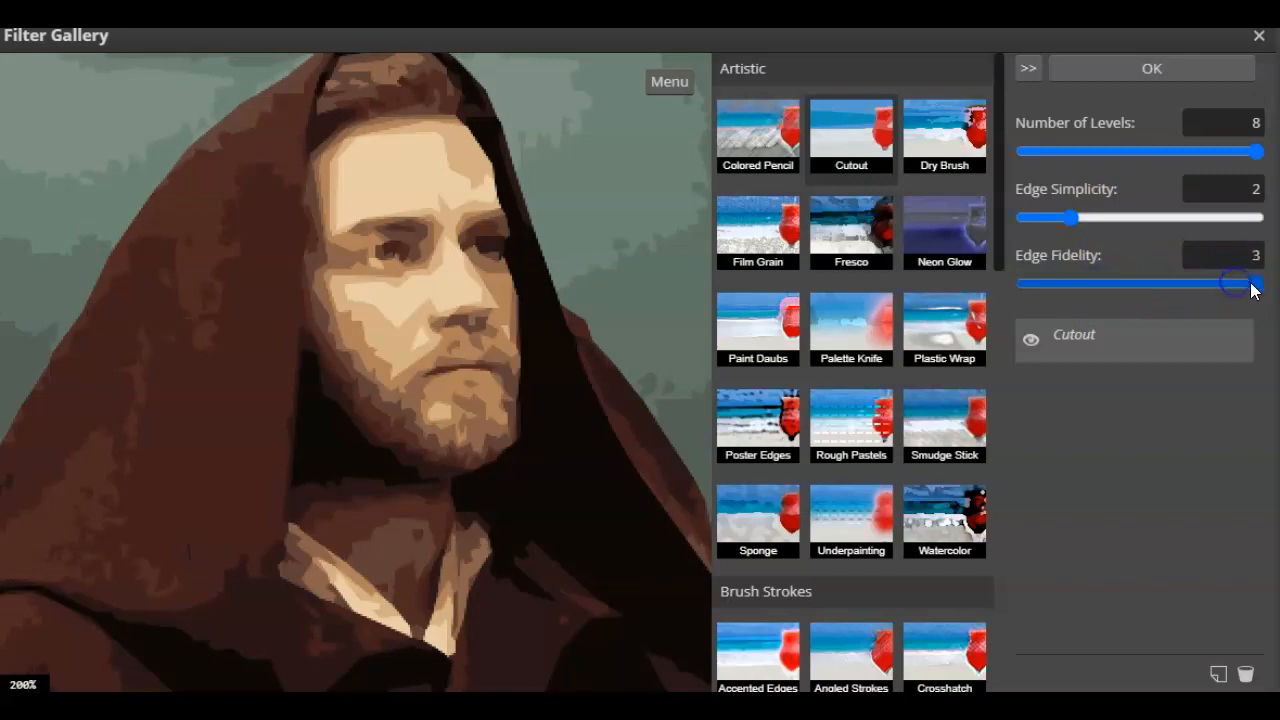
left_click_drag(1090, 283, 1062, 283)
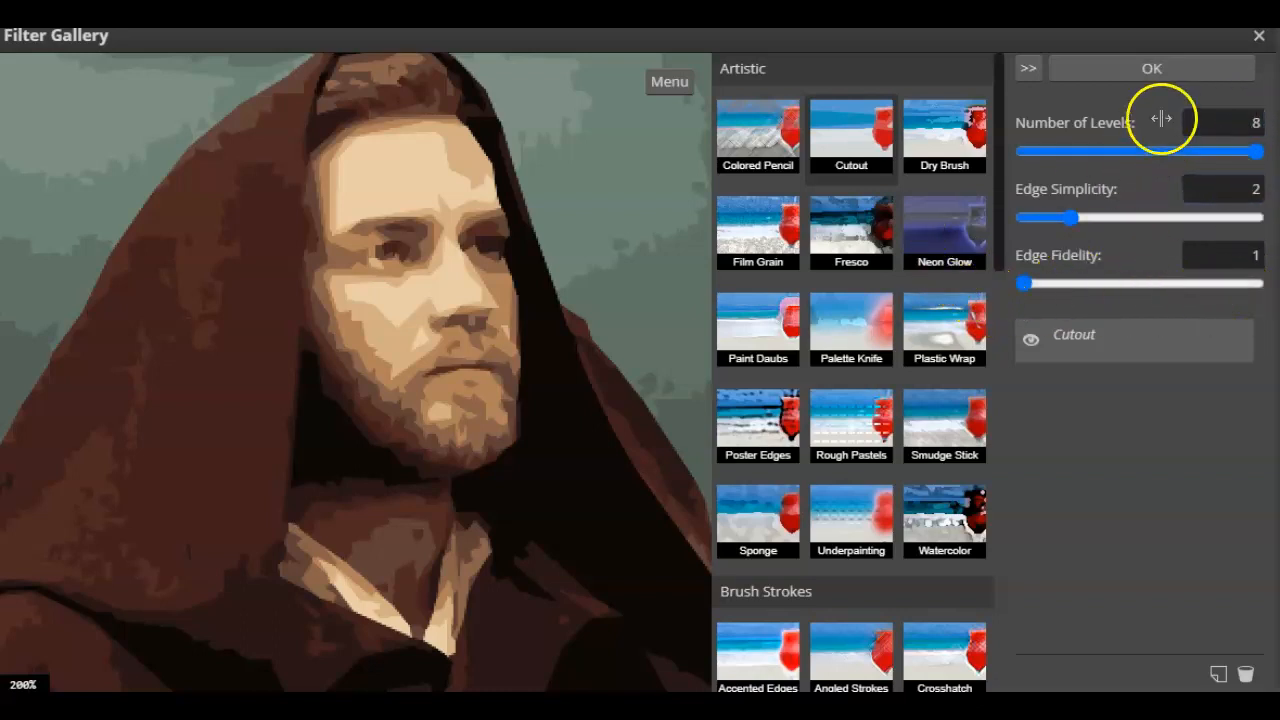
left_click(1151, 68)
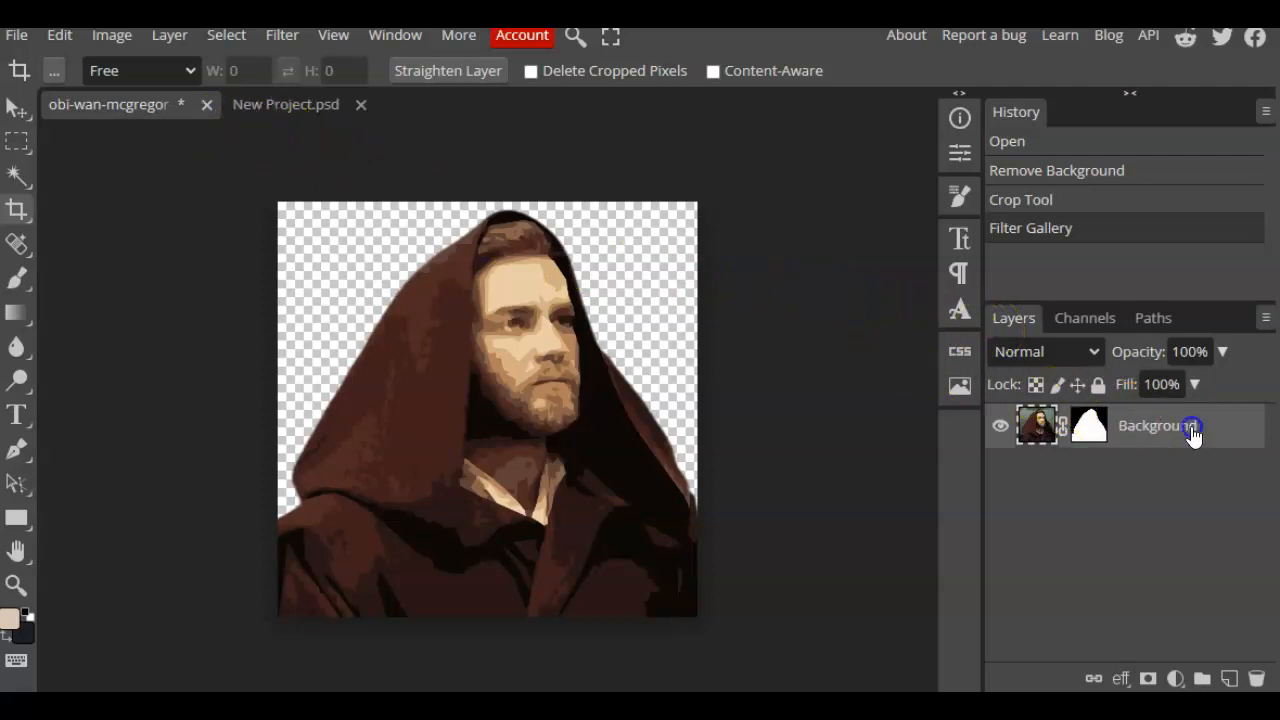
- Copy the cut-out portrait layer into New Project, scale it proportionally to about 436% and move it toward the canvas's lower-left area
left_click_drag(1235, 430, 297, 109)
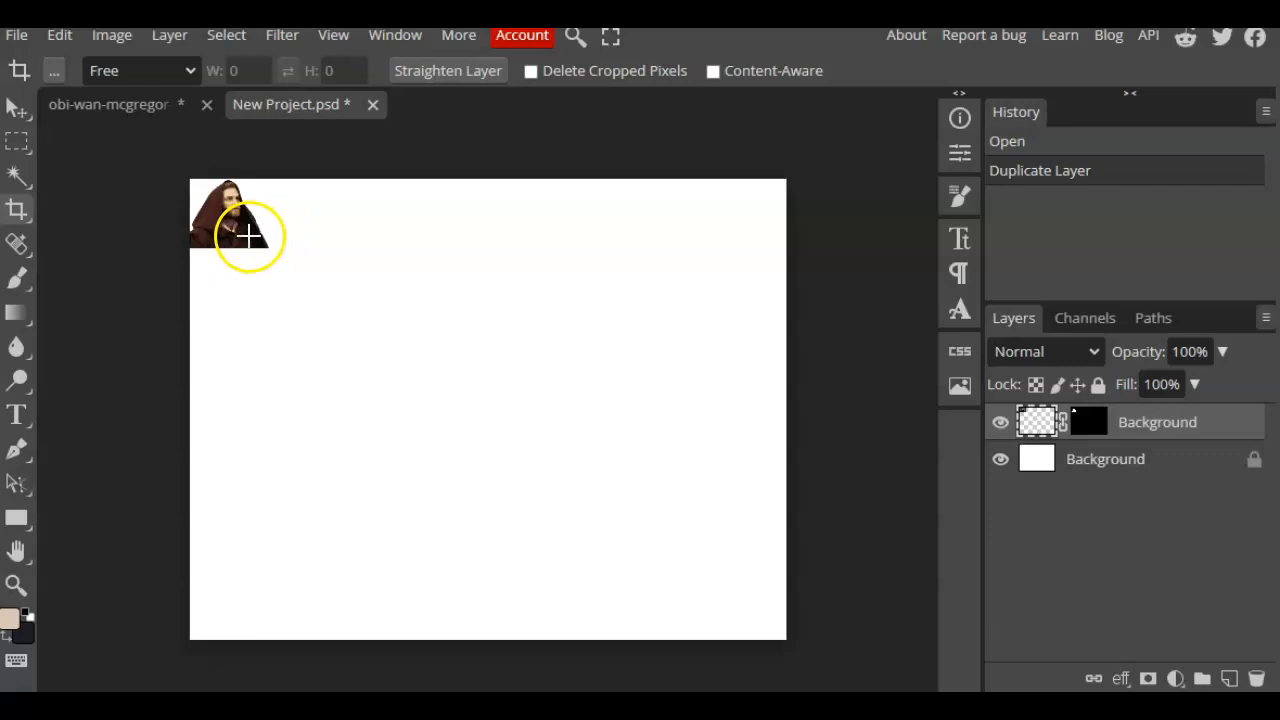
left_click(60, 36)
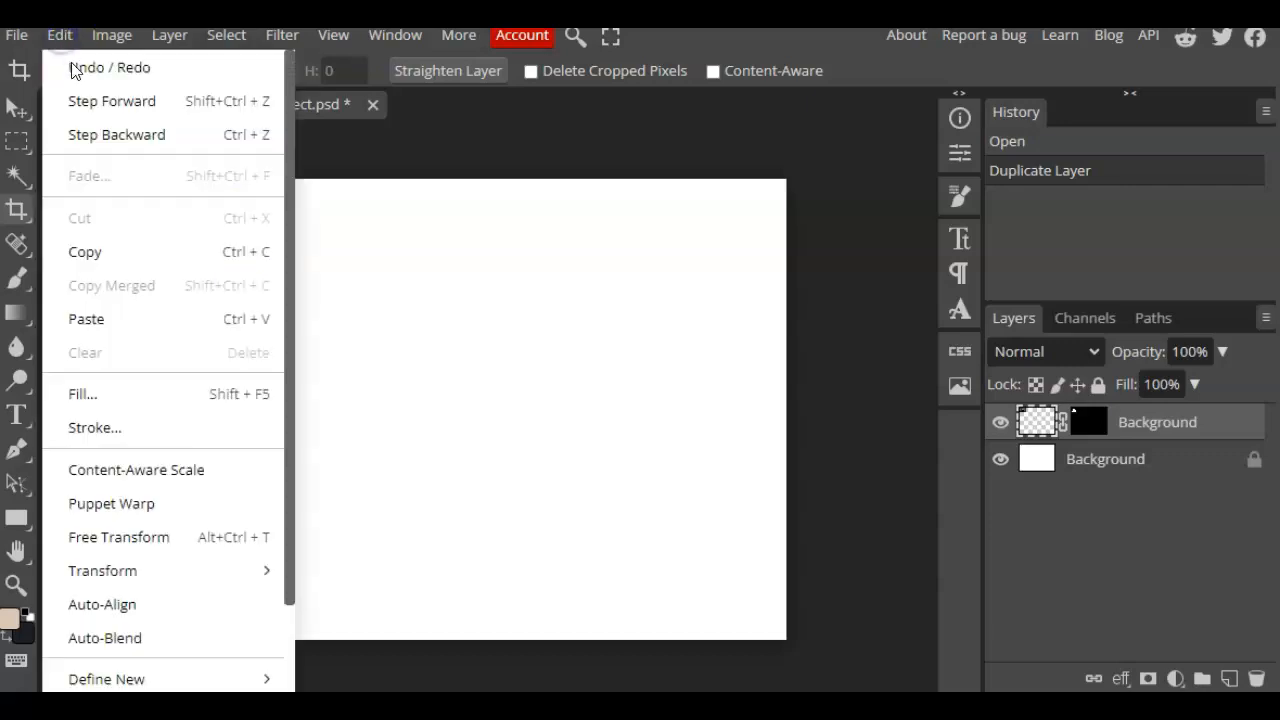
left_click(104, 536)
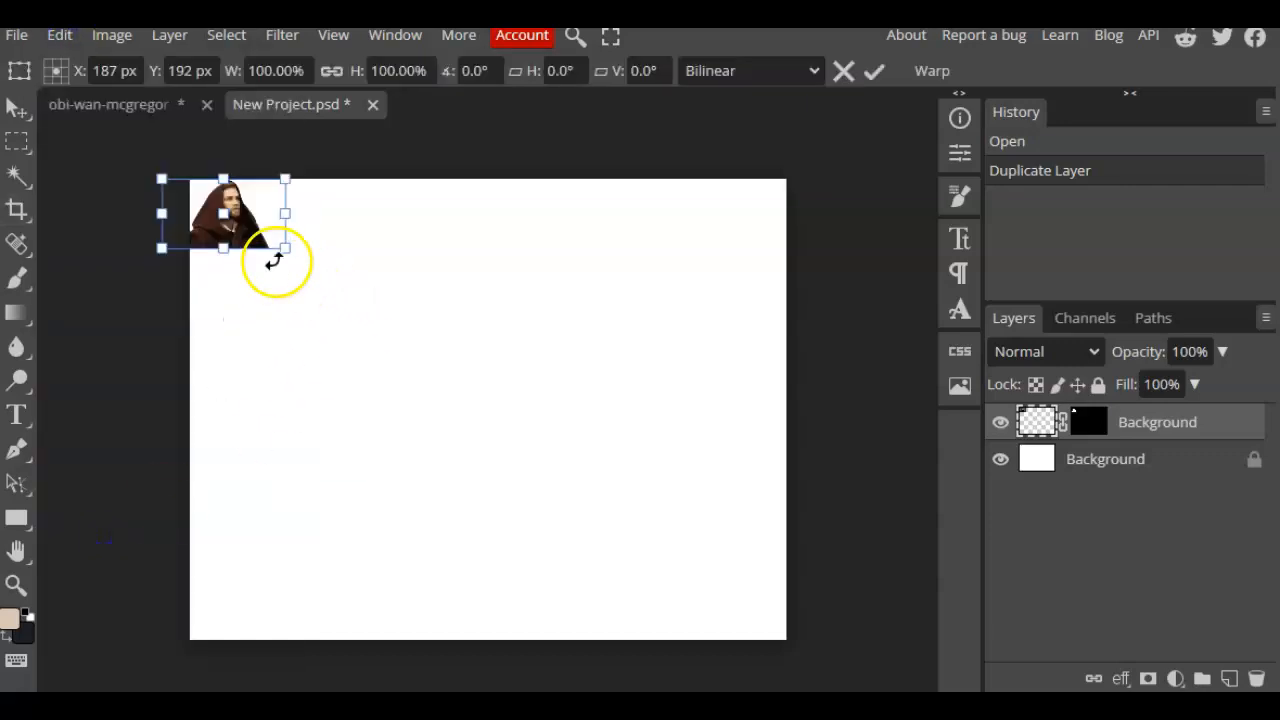
left_click(332, 70)
left_click_drag(285, 248, 697, 569)
left_click_drag(571, 429, 418, 560)
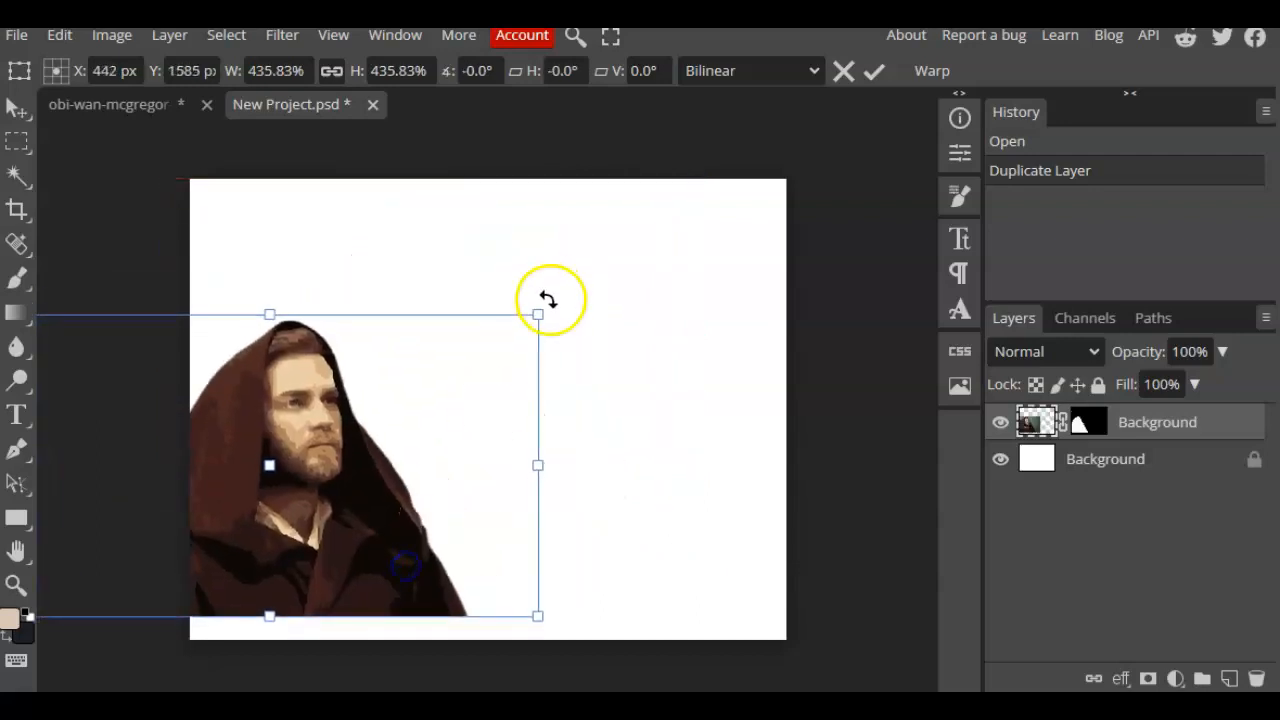
- Enlarge the portrait to about 566%, position it flush with the canvas's bottom edge and partly past the left edge, and apply the transform
left_click_drag(537, 309, 654, 253)
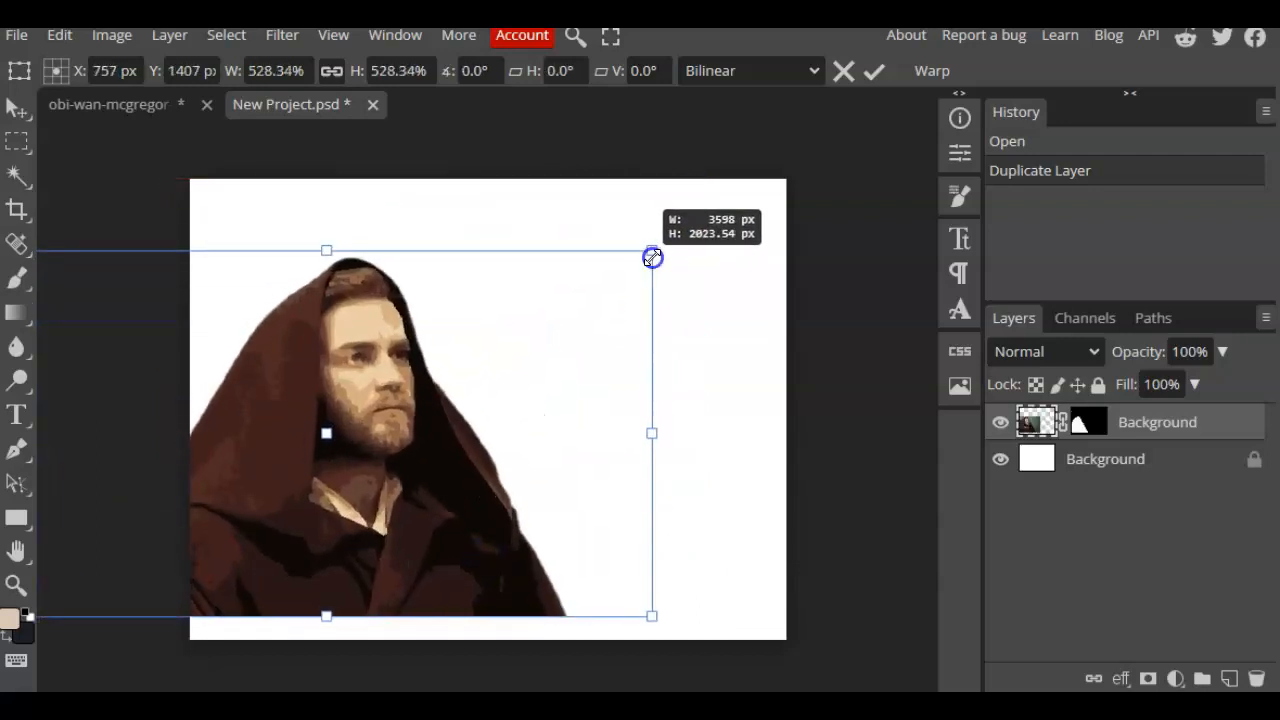
left_click_drag(426, 473, 400, 477)
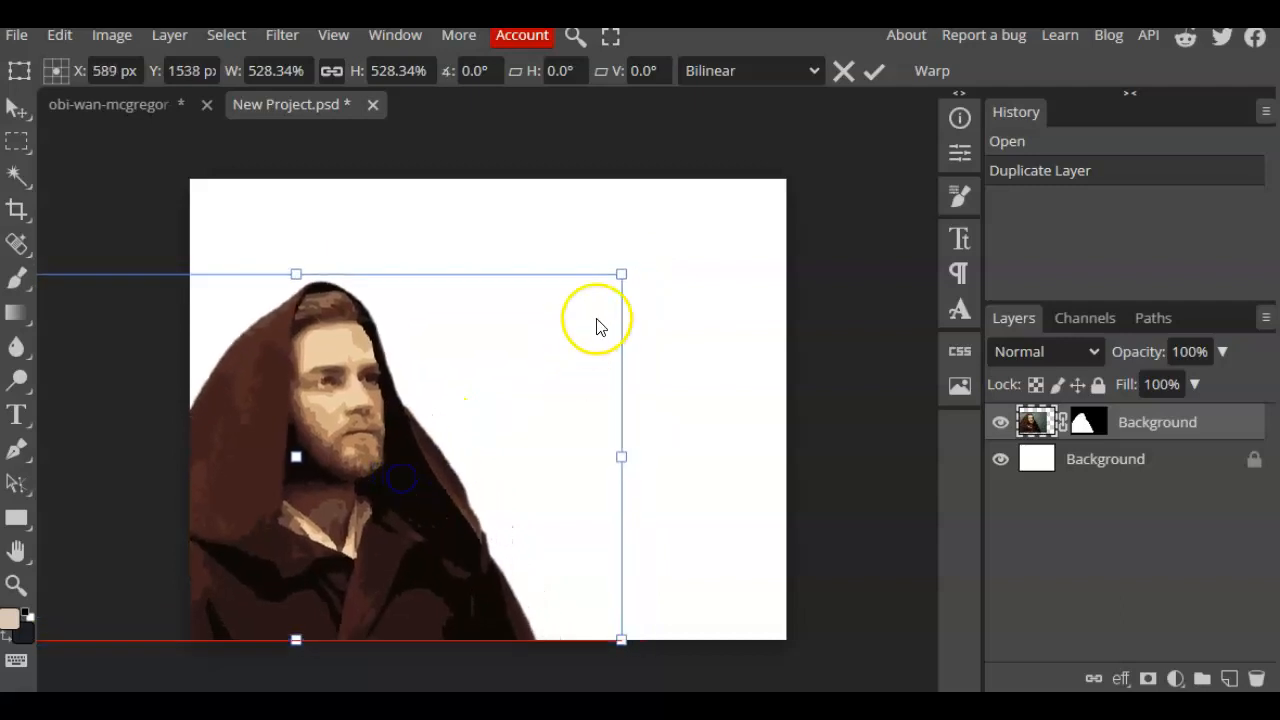
left_click_drag(622, 272, 671, 251)
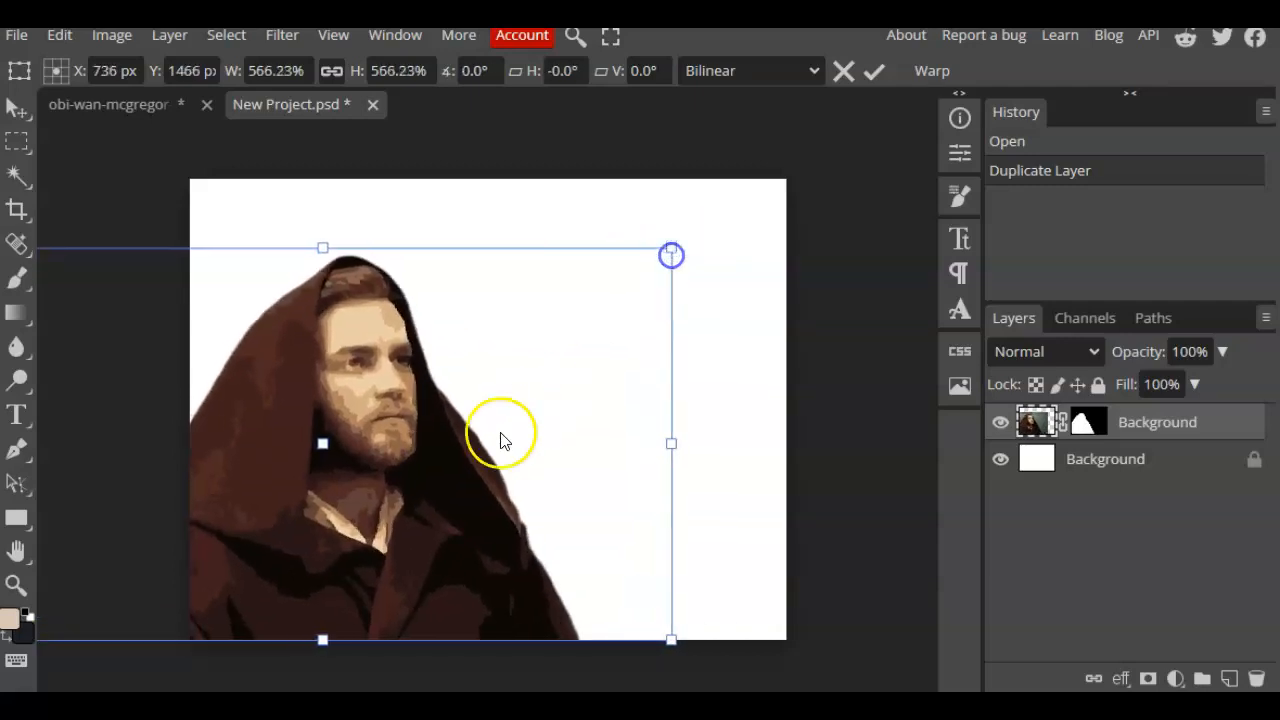
left_click_drag(452, 478, 557, 449)
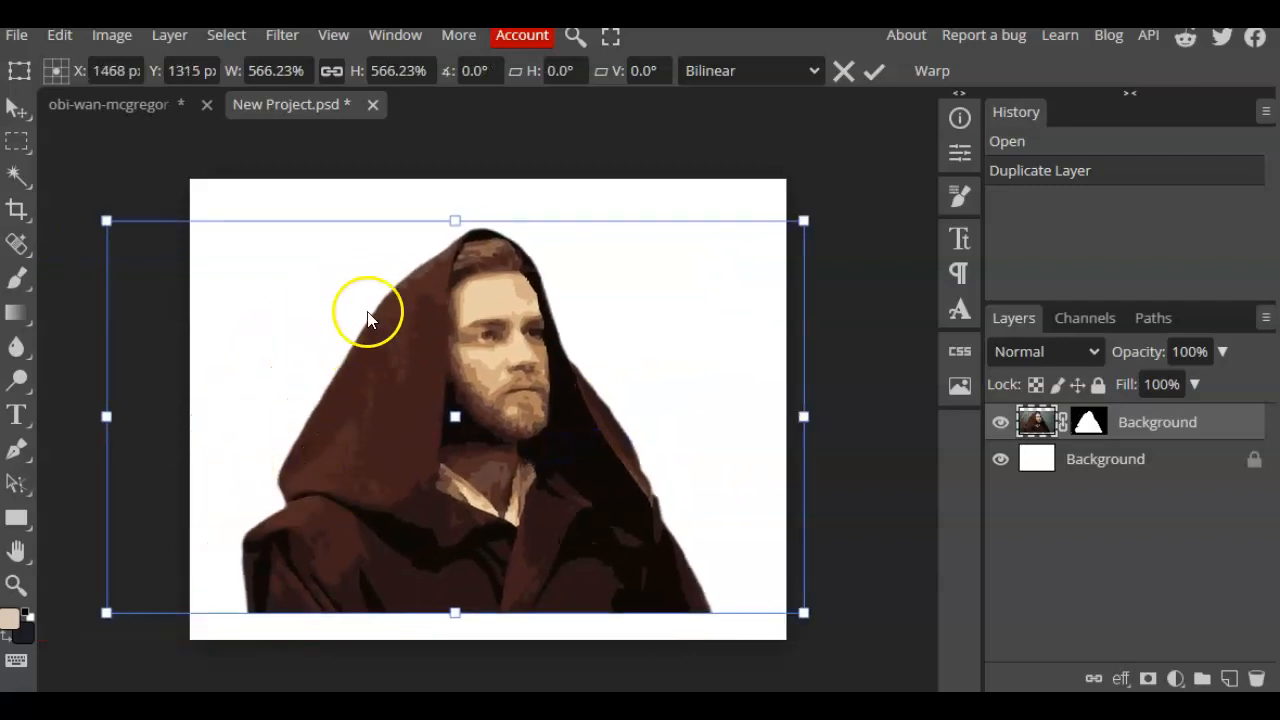
left_click_drag(424, 528, 376, 556)
left_click_drag(375, 549, 382, 539)
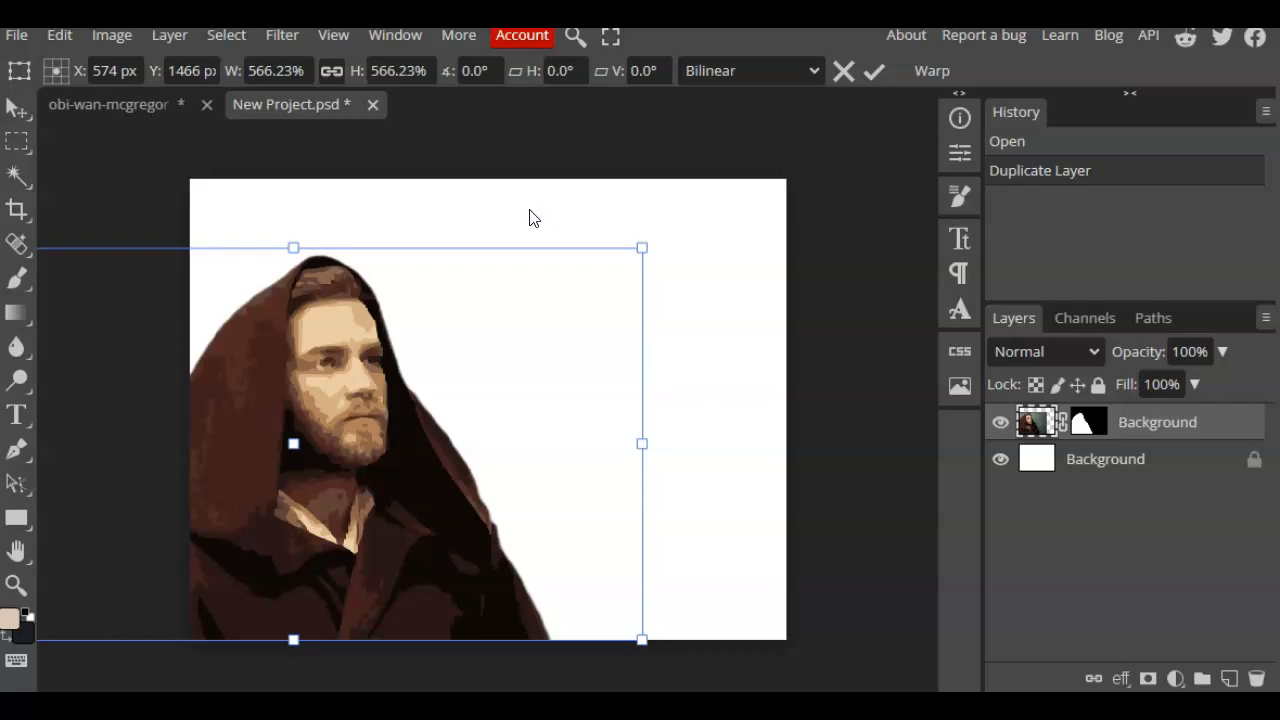
key("c")
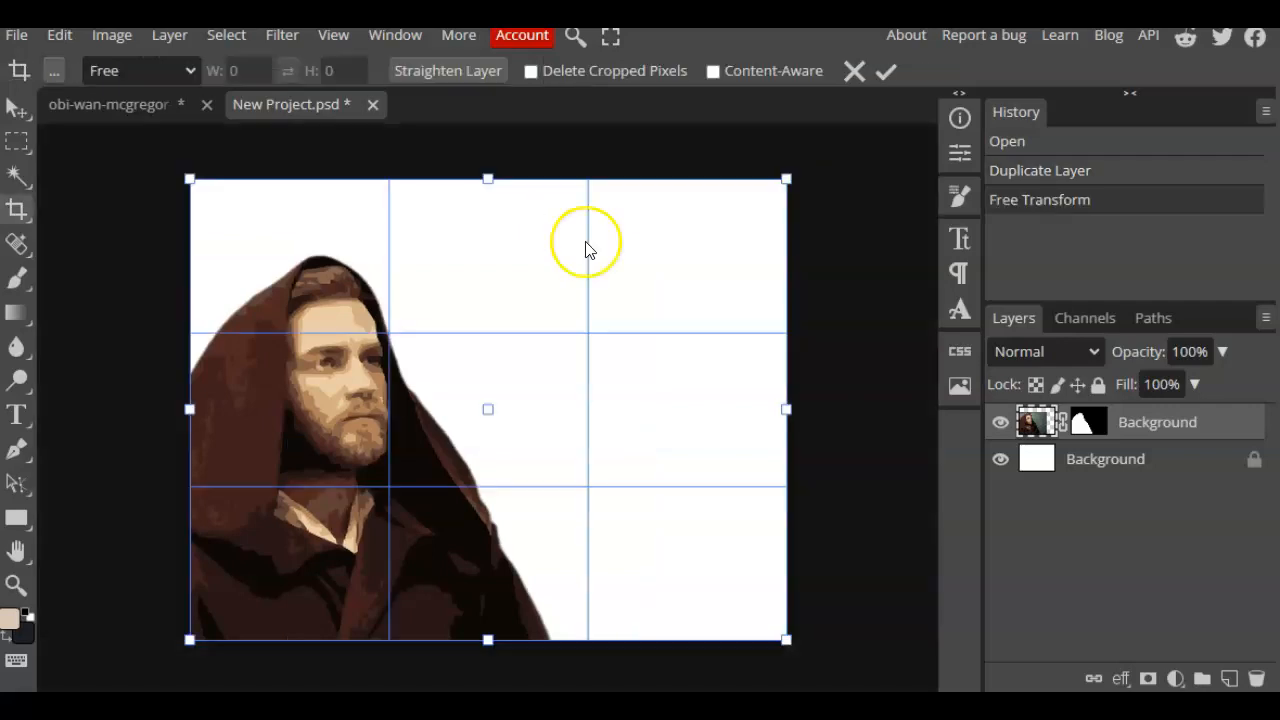
- Select the white Background layer for the Gradient tool and set the foreground colour to the light skin tone #eacea7 sampled from the forehead
left_click(1036, 463)
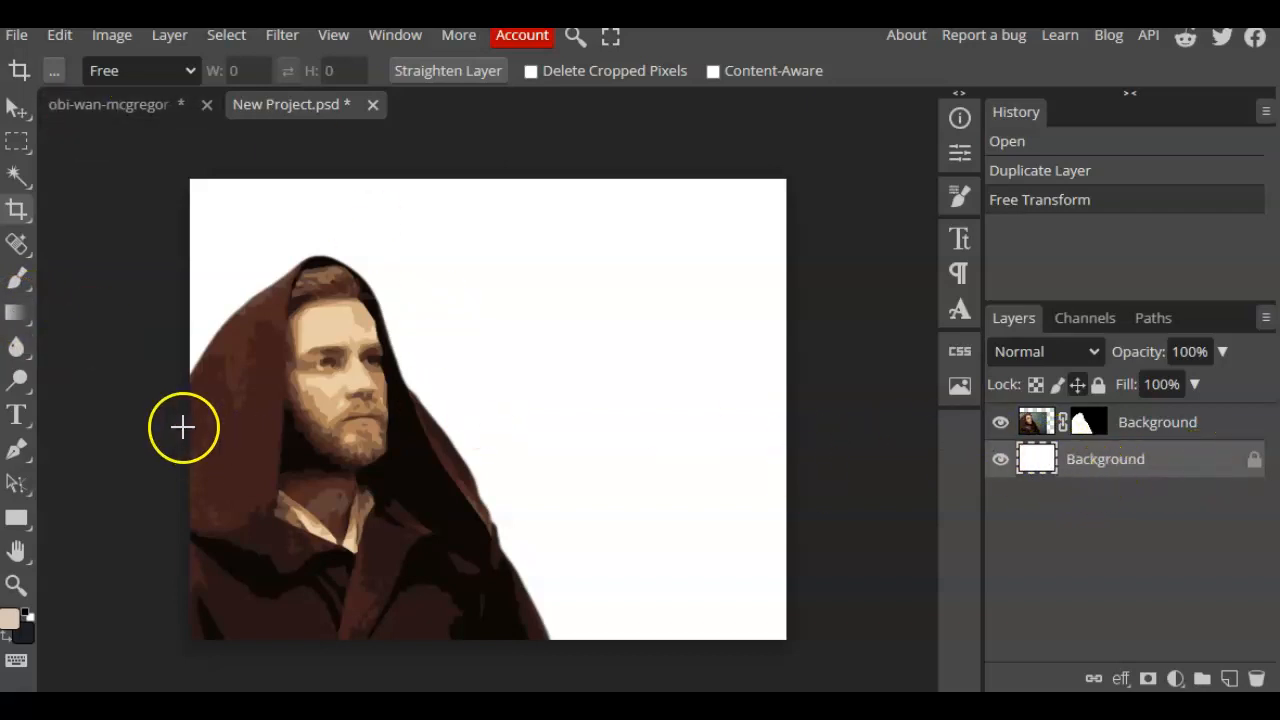
left_click(16, 316)
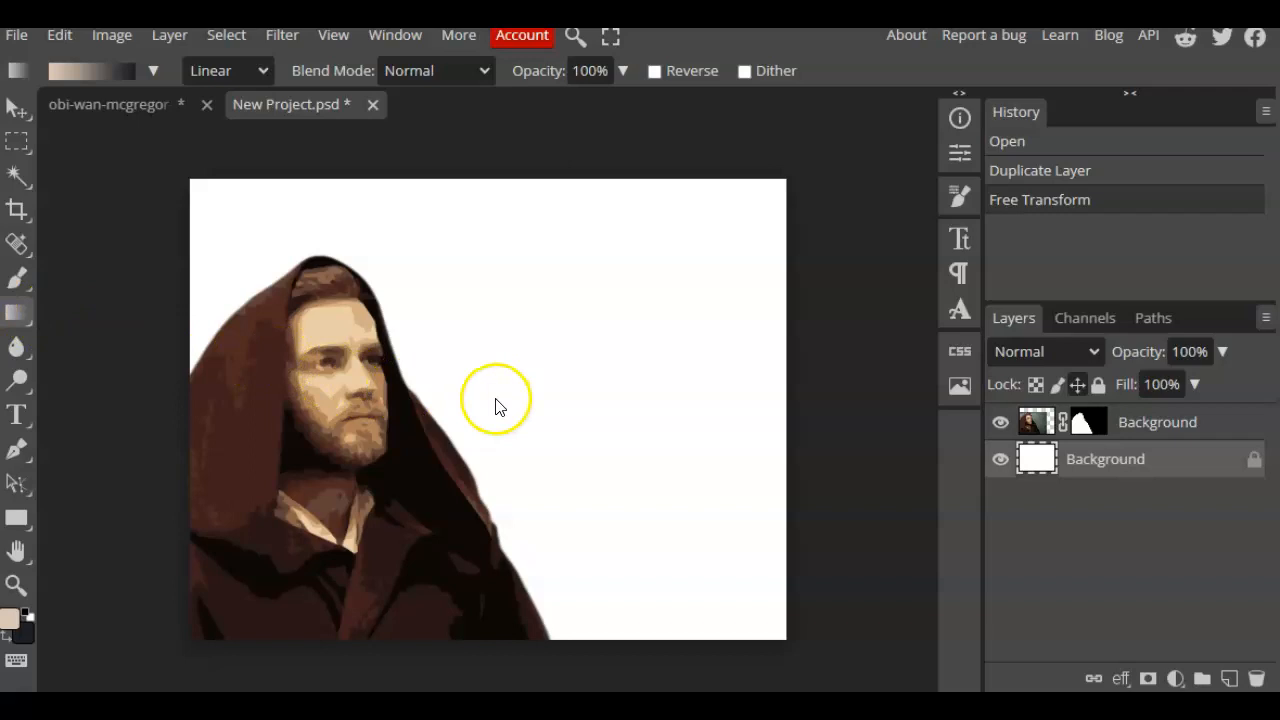
left_click(15, 635)
left_click(22, 643)
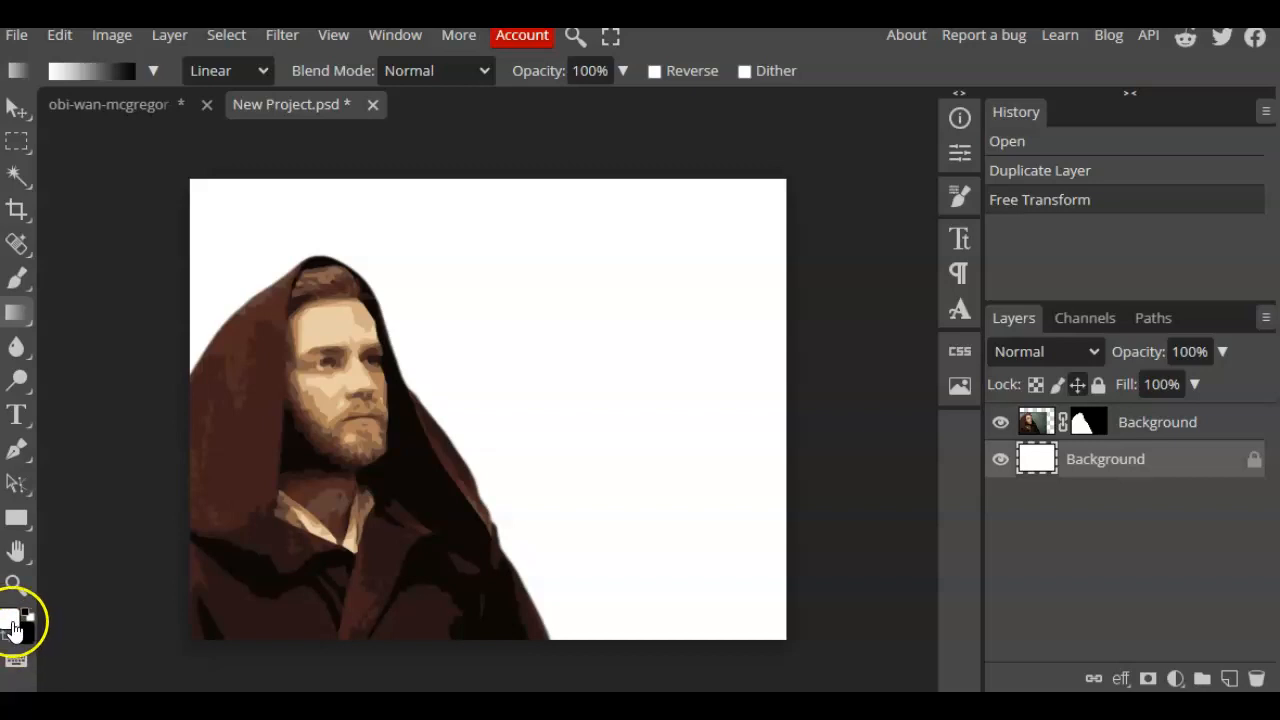
left_click(10, 625)
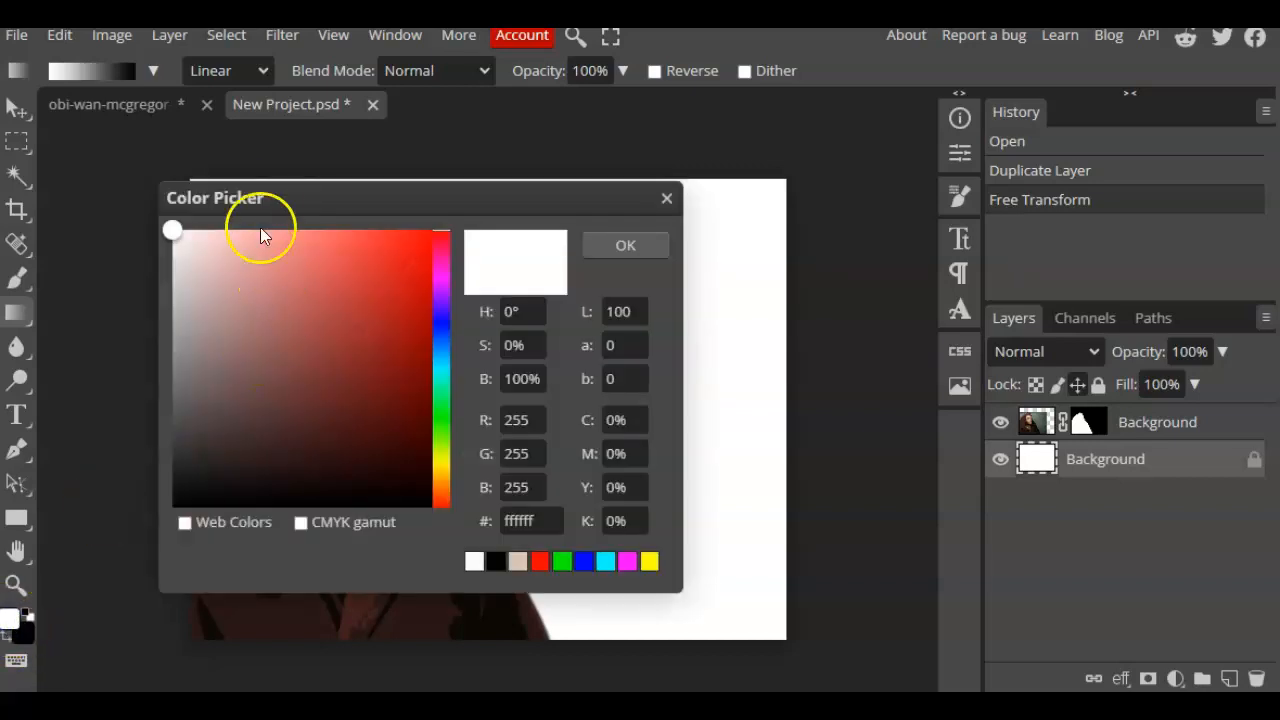
left_click_drag(285, 198, 643, 197)
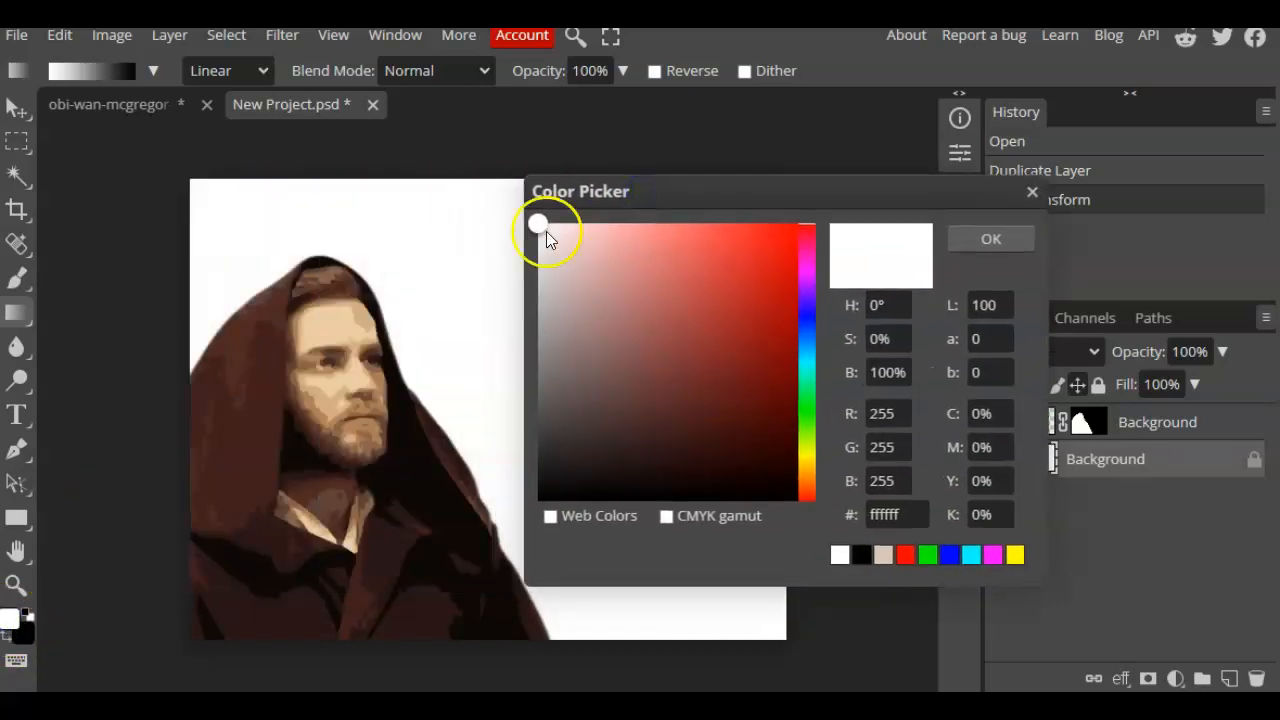
left_click(320, 323)
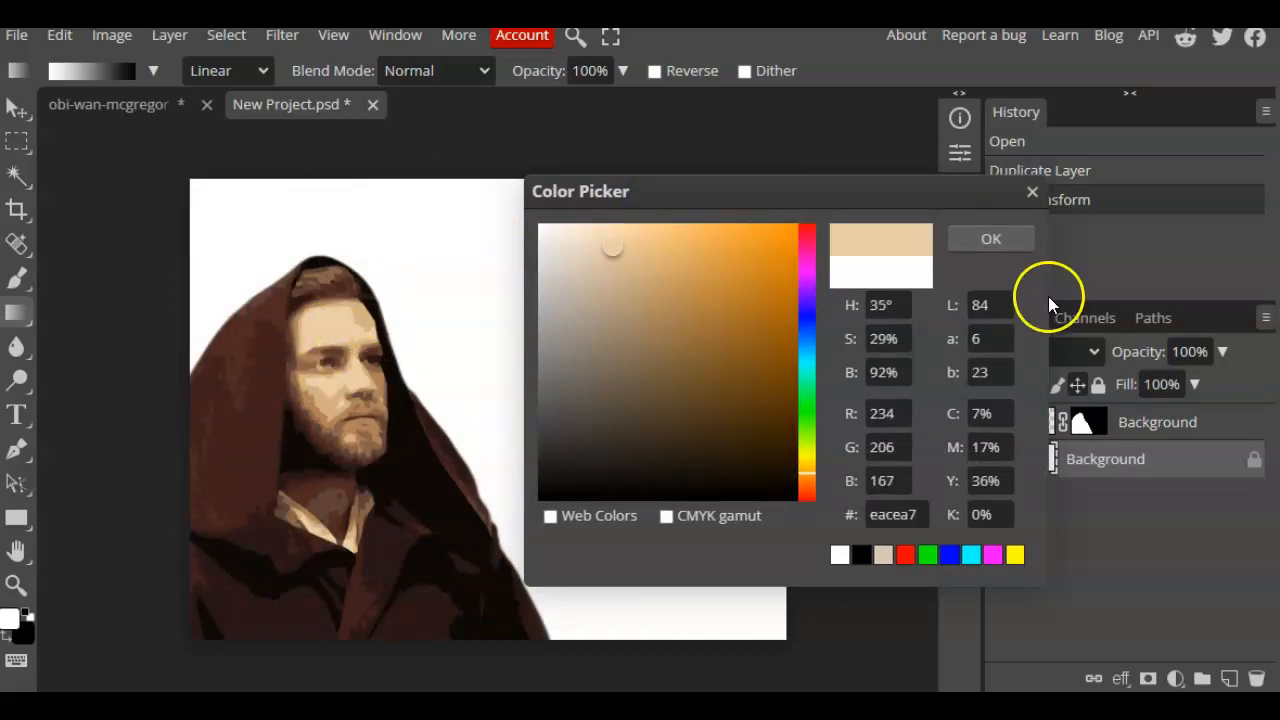
left_click(1001, 238)
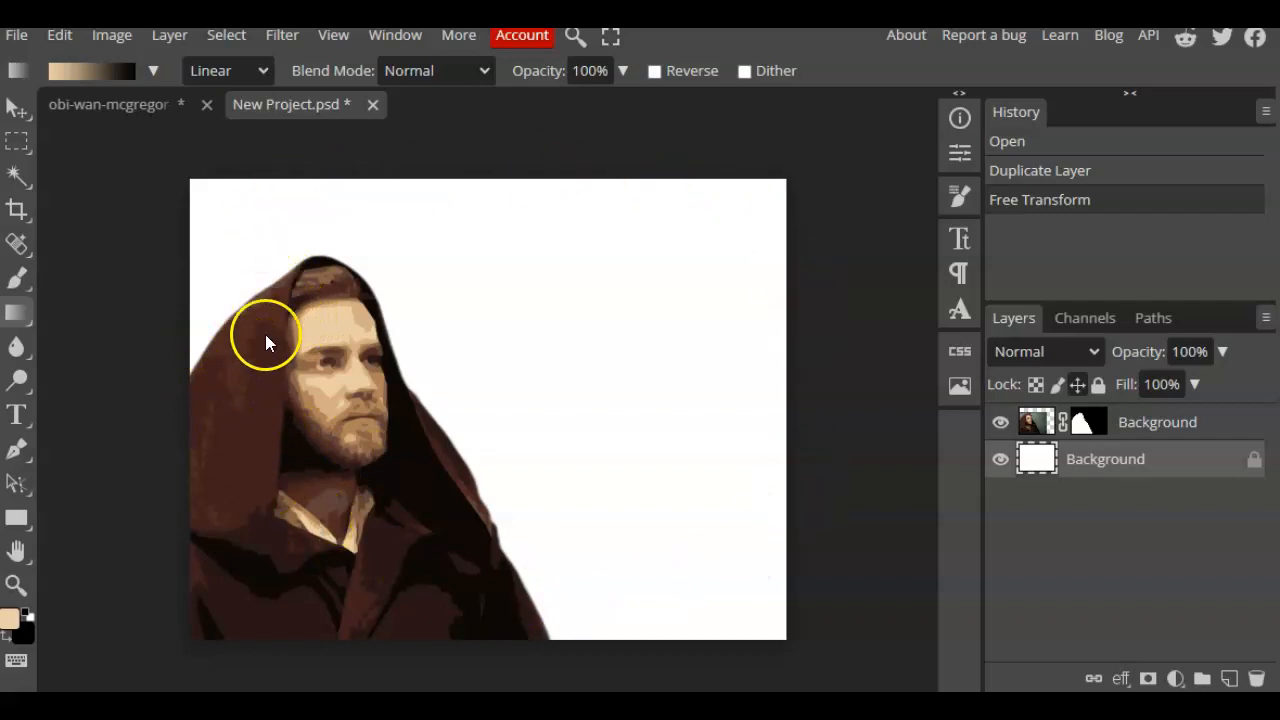
- Set the background colour to the dark brown #291716 sampled from the robe
left_click(26, 630)
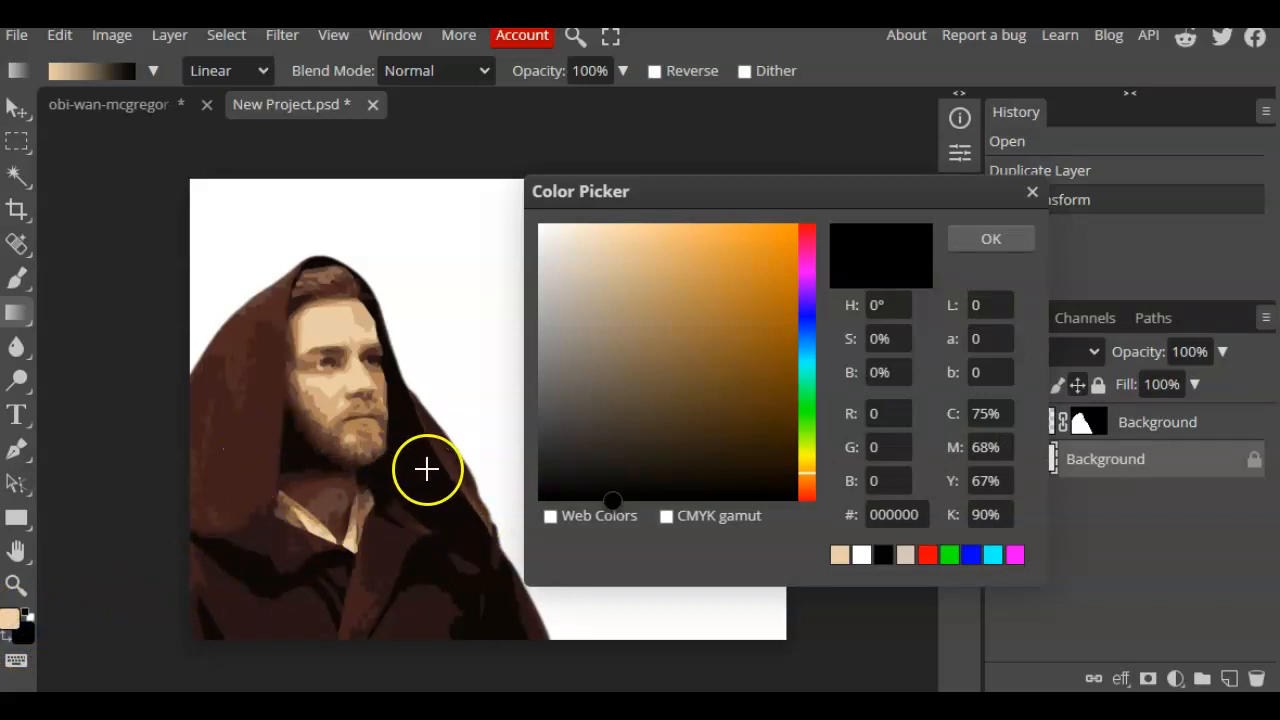
left_click(255, 455)
left_click(266, 534)
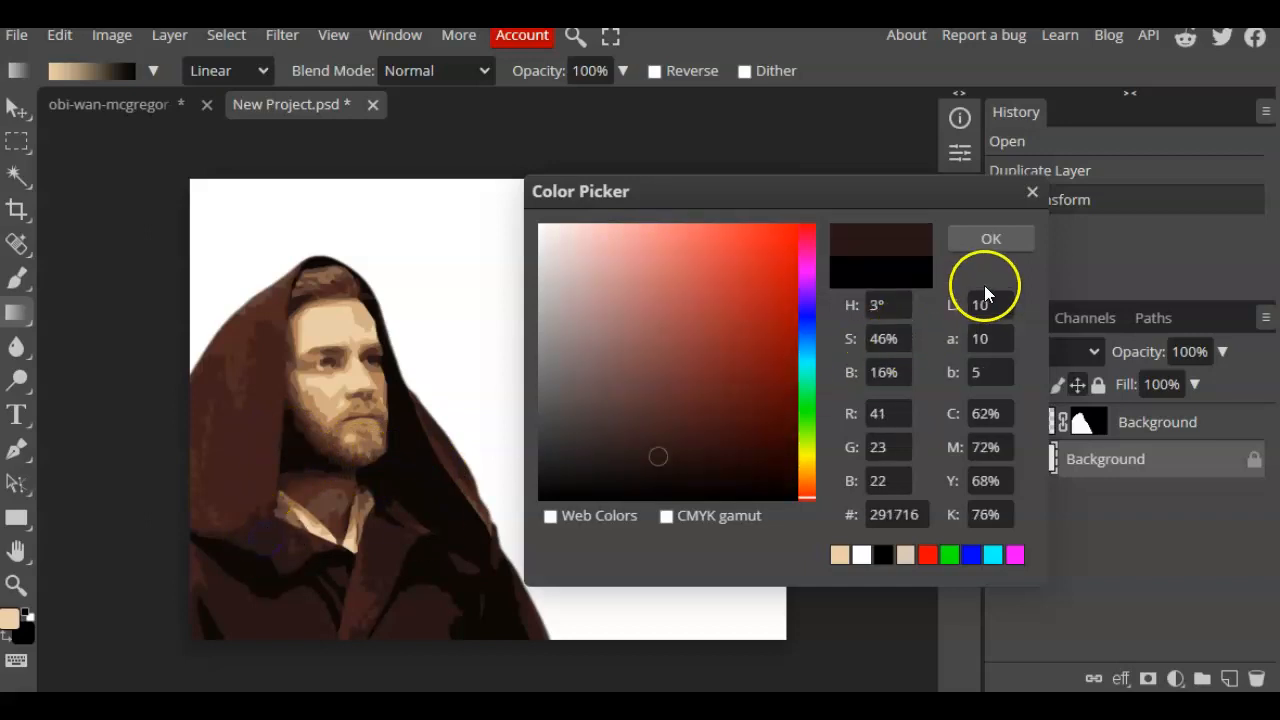
left_click(987, 241)
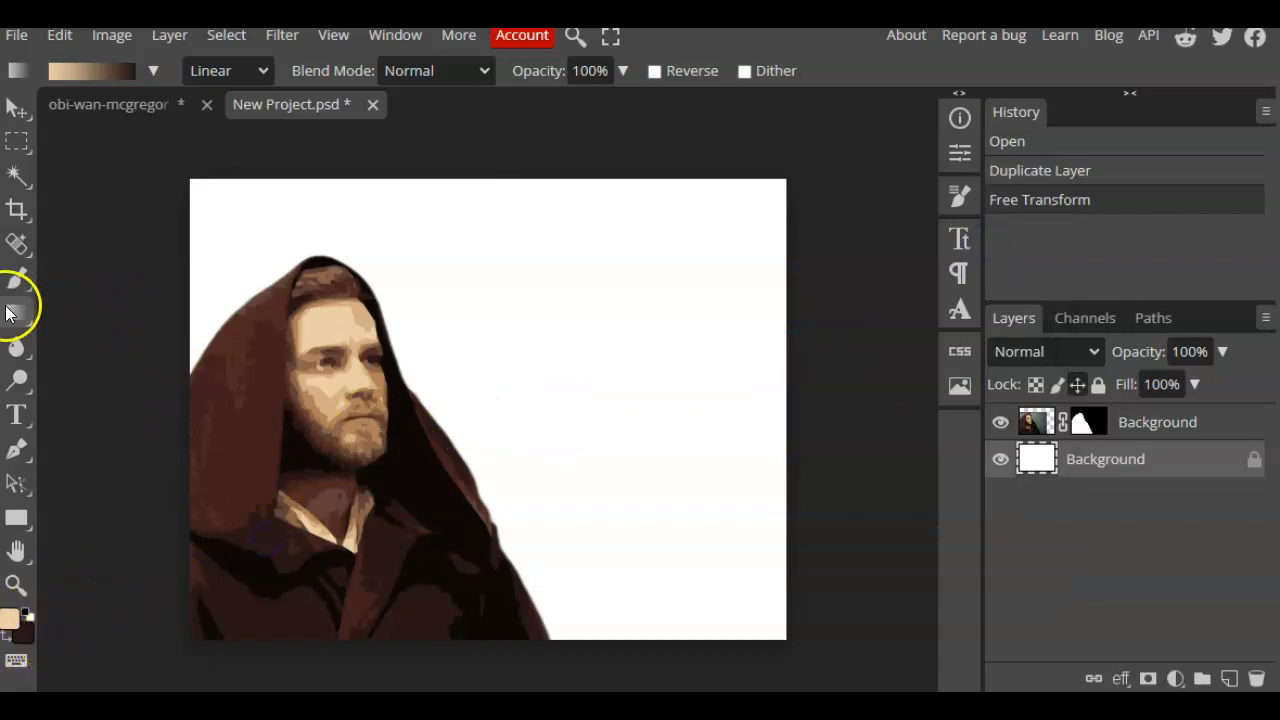
- Fill the Background layer with a horizontal linear gradient starting beyond the canvas's left edge and ending about two-thirds across
left_click_drag(189, 363, 790, 365)
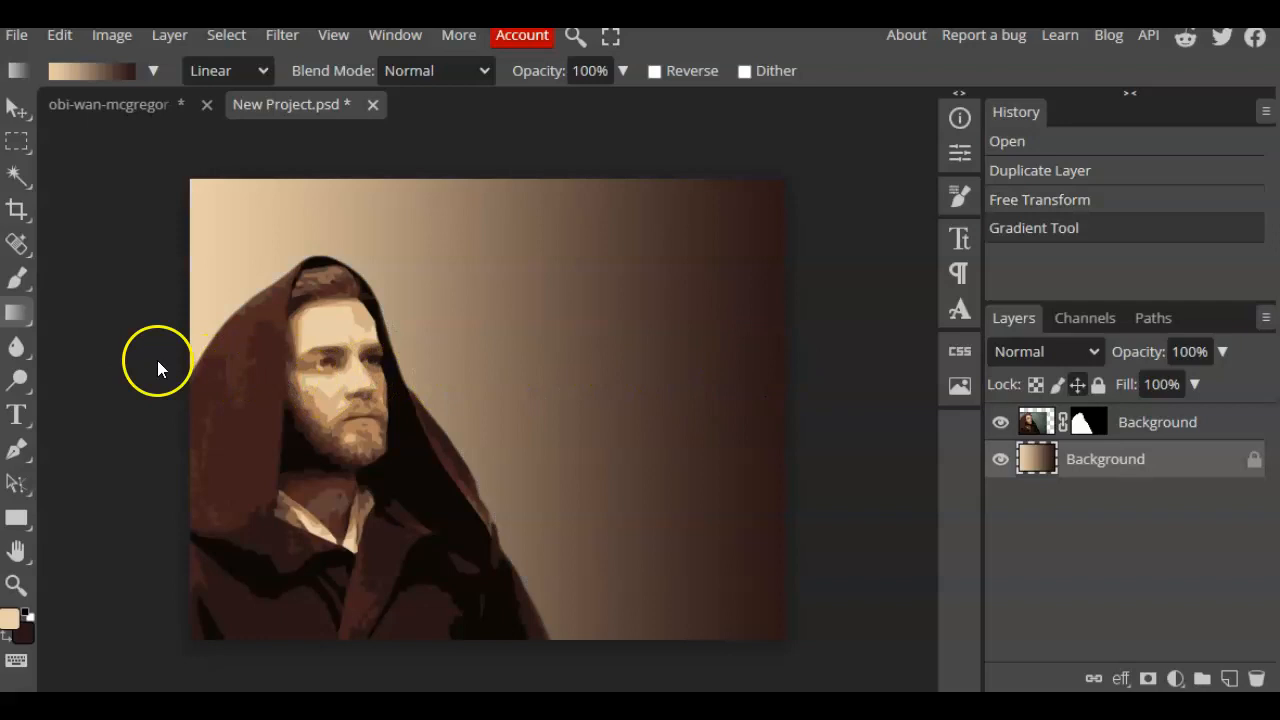
left_click_drag(98, 369, 321, 370)
left_click_drag(445, 370, 577, 376)
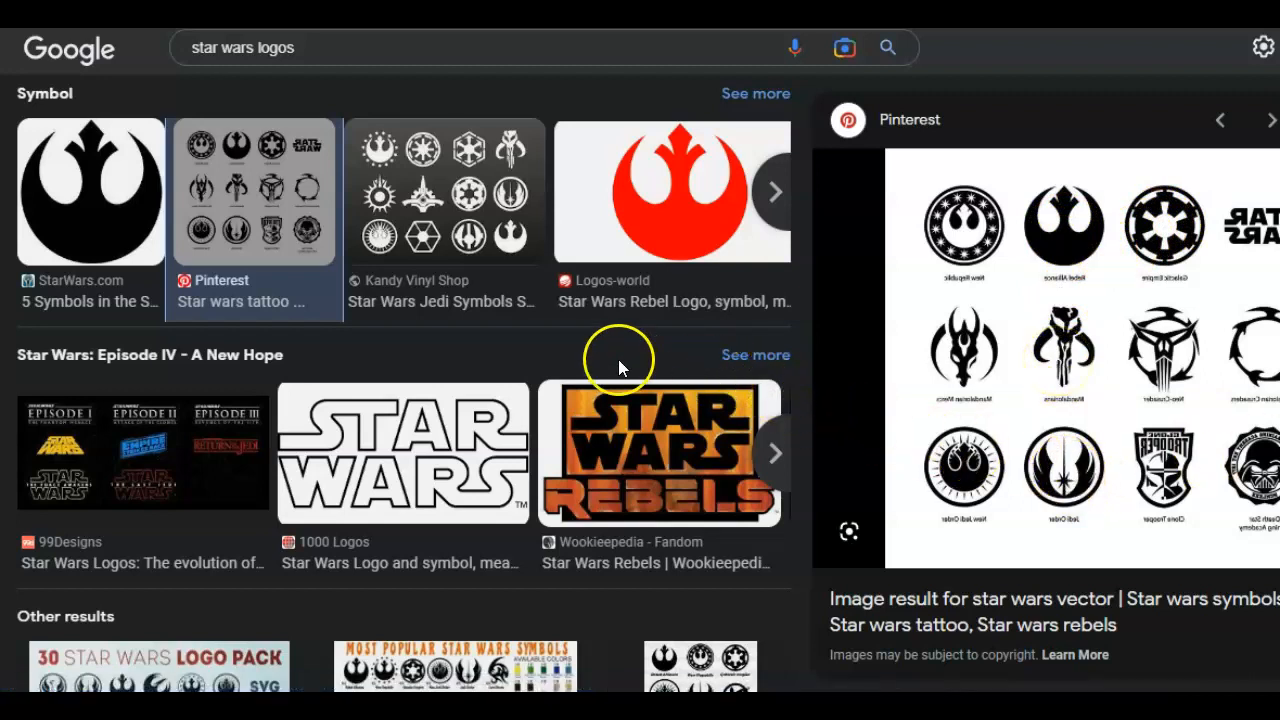
- In the Google image results for "star wars logos", find Etsy's Star Wars Jedi Order Vinyl Logo and copy its image
scroll(618, 362, "down", 14)
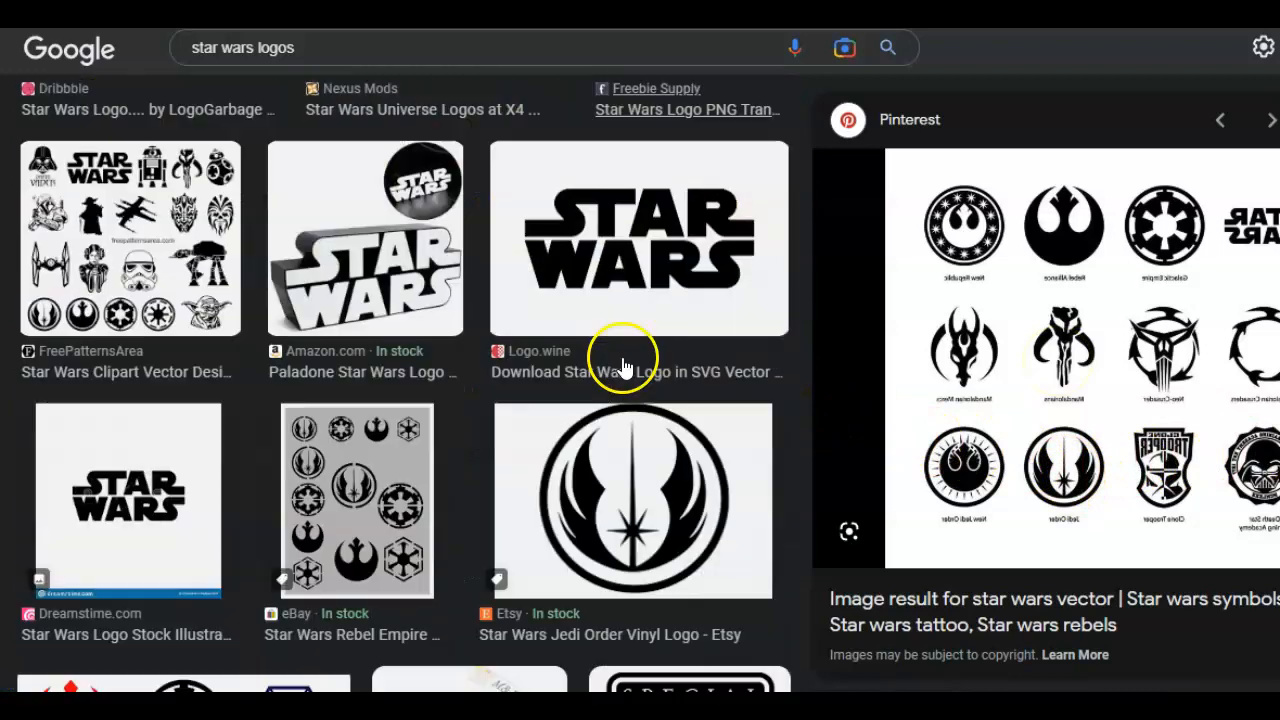
scroll(622, 364, "down", 2)
left_click(681, 277)
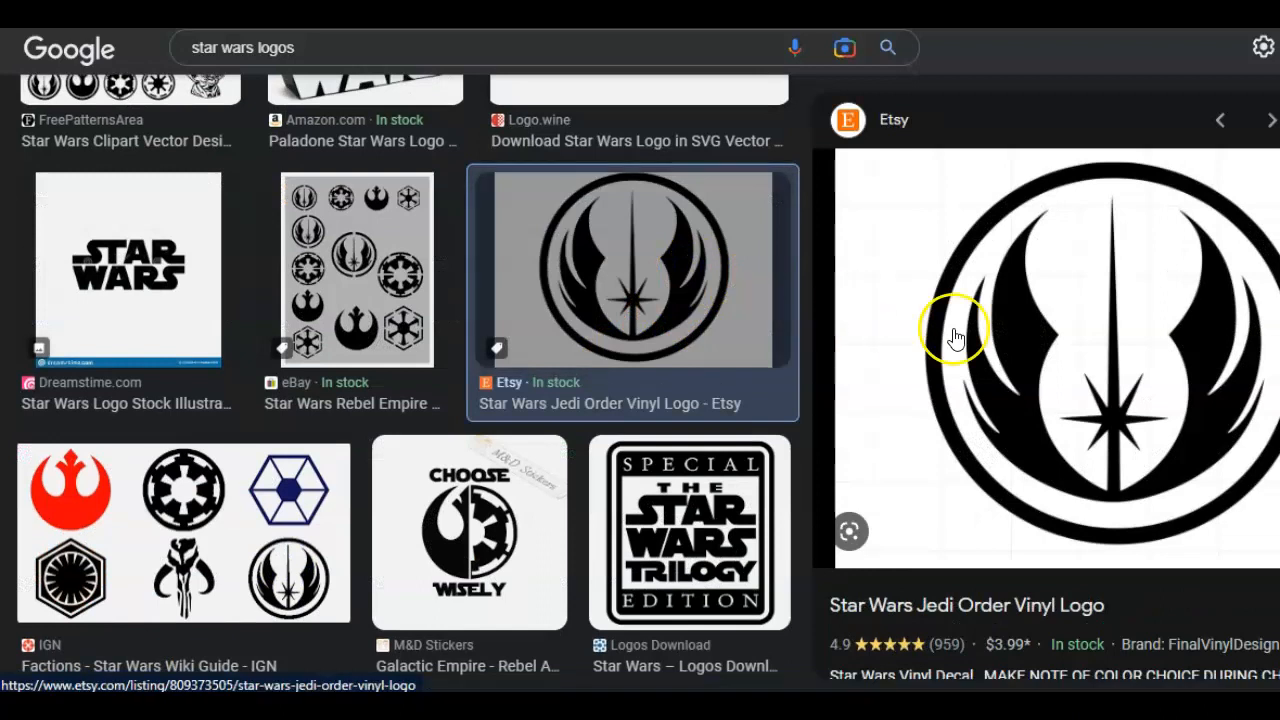
right_click(1034, 290)
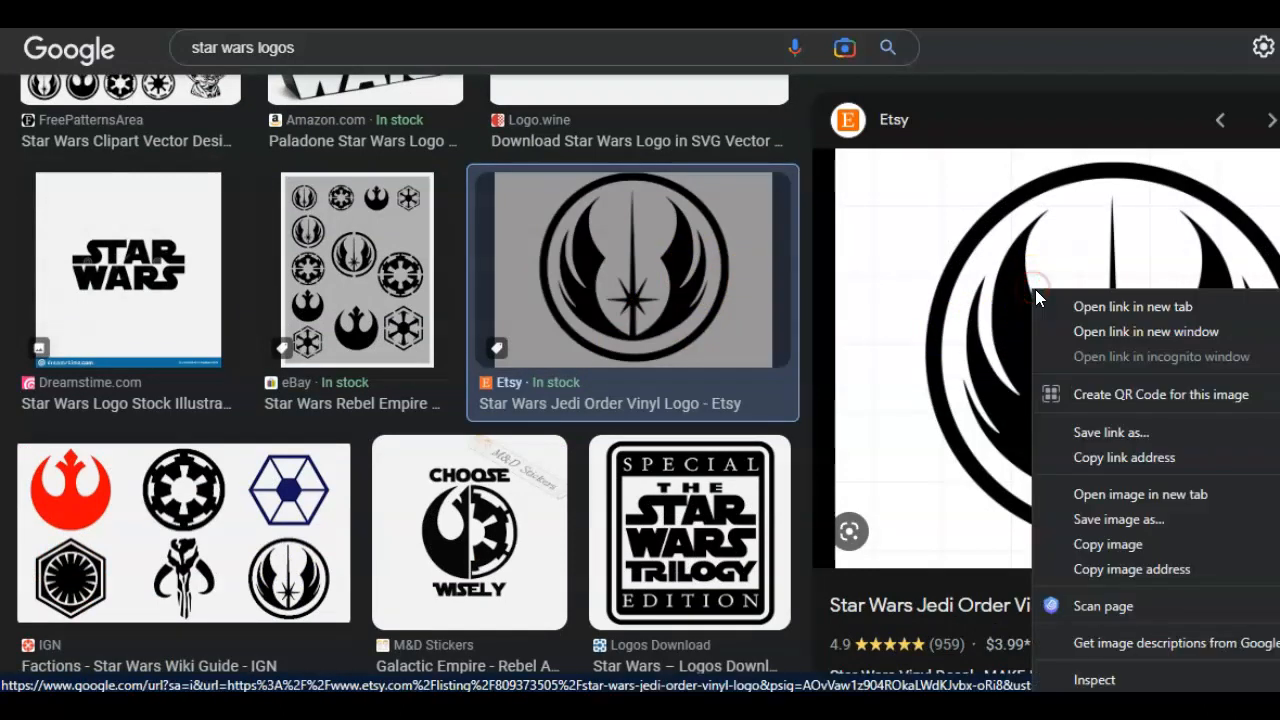
left_click(1108, 544)
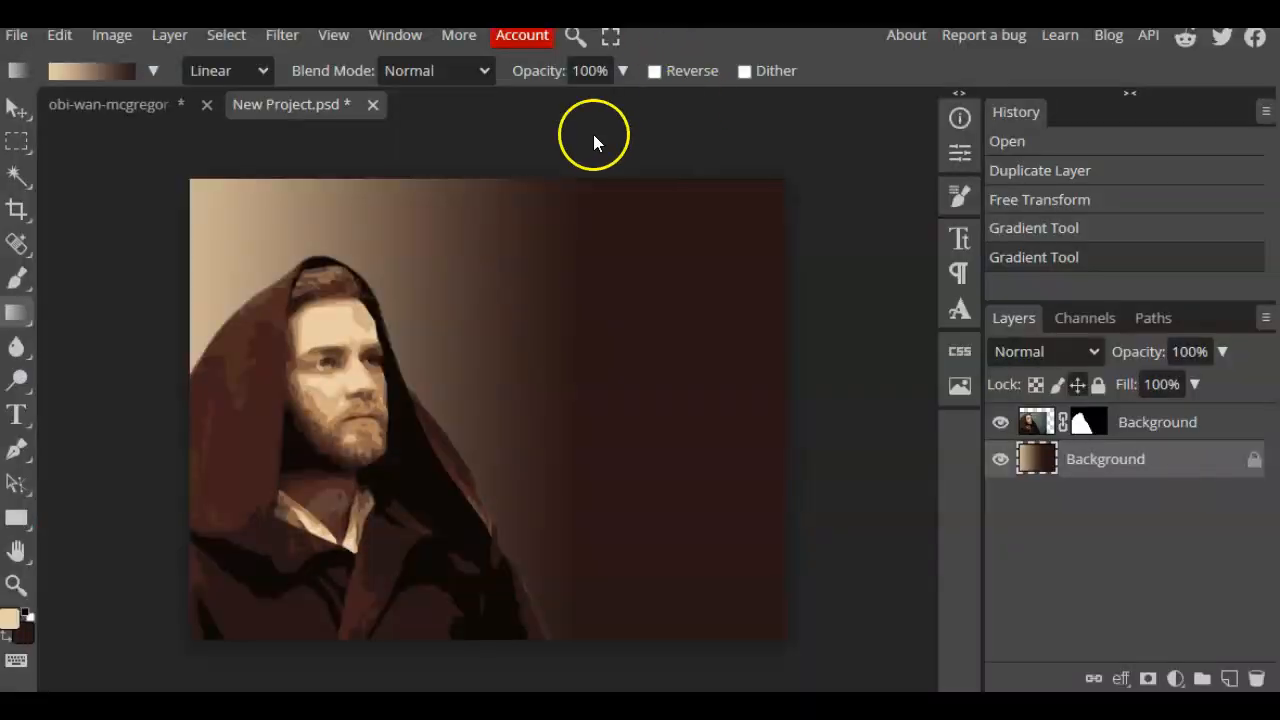
- Switch back to Photopea, paste the Jedi Order logo above the gradient background and move it beside the portrait
left_click(59, 34)
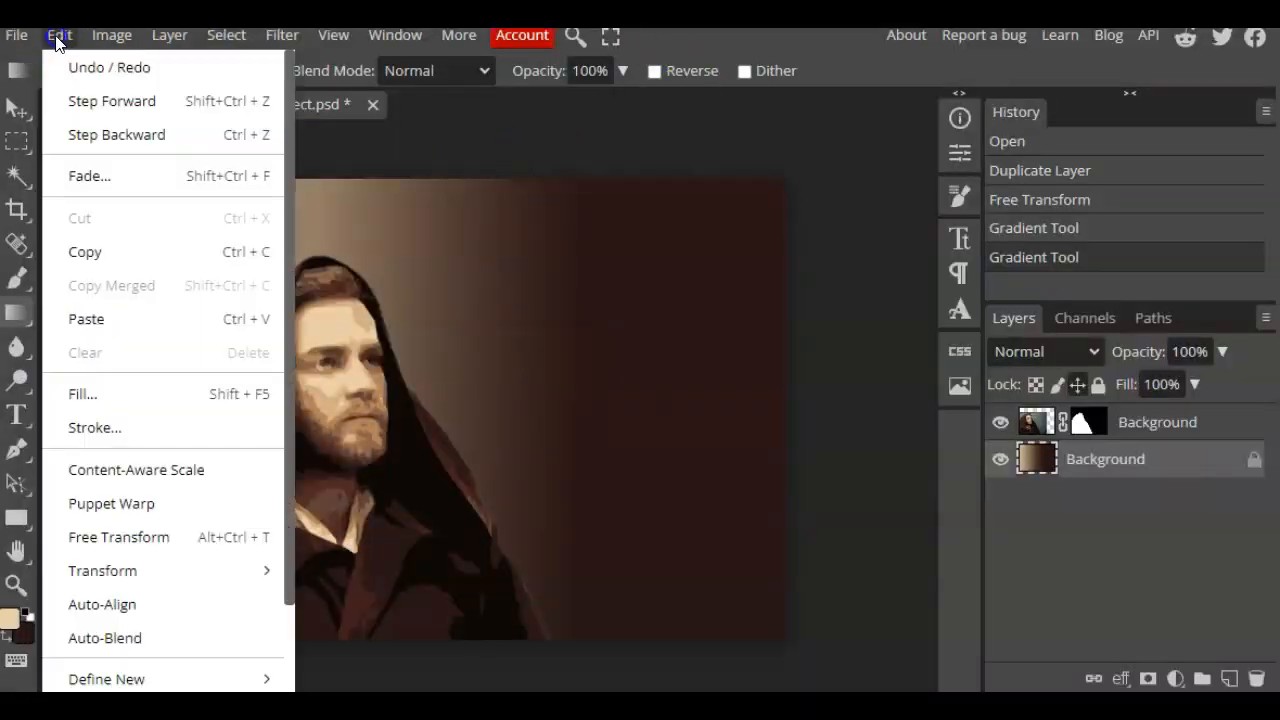
left_click(103, 318)
left_click_drag(471, 222, 586, 262)
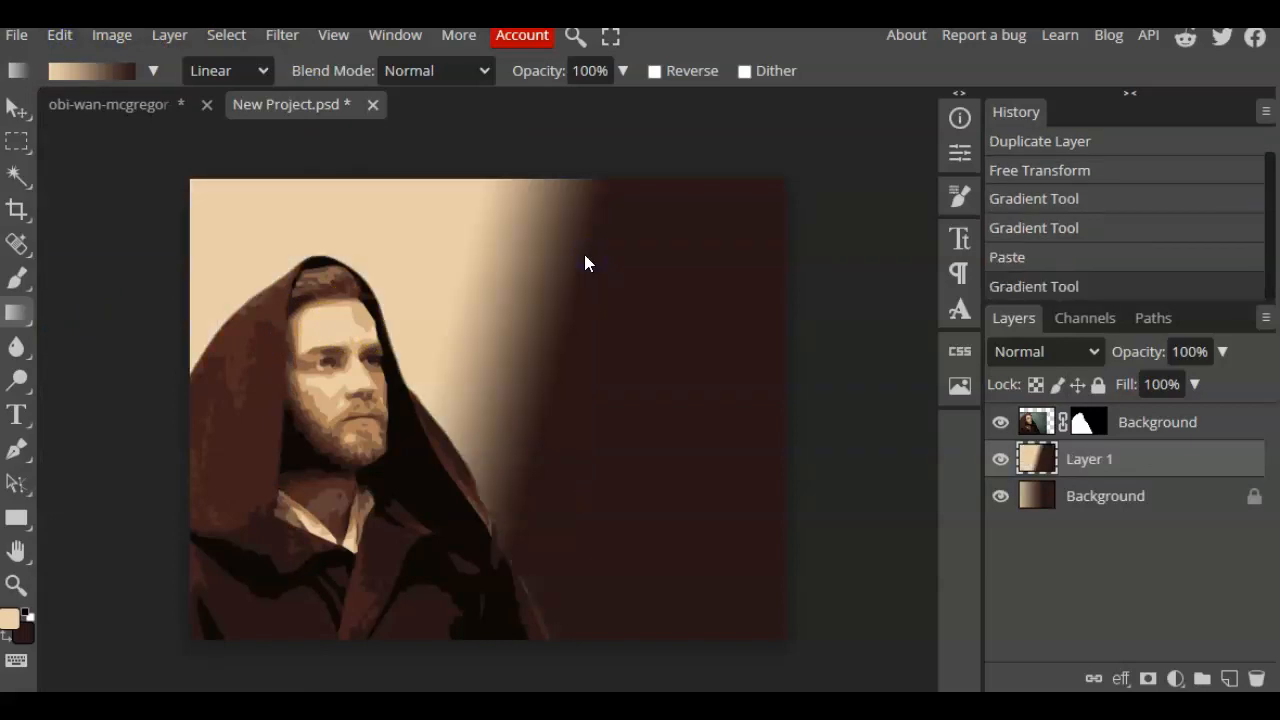
key("ctrl+z")
left_click(15, 110)
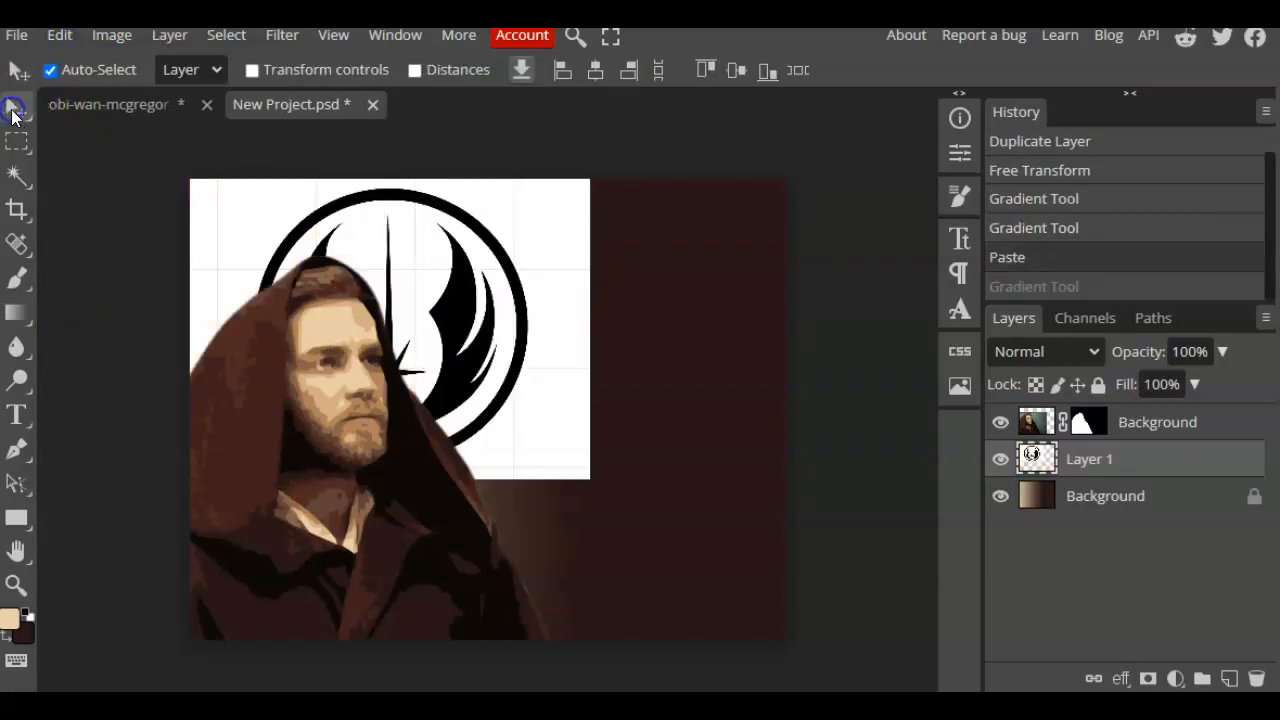
left_click_drag(491, 280, 670, 334)
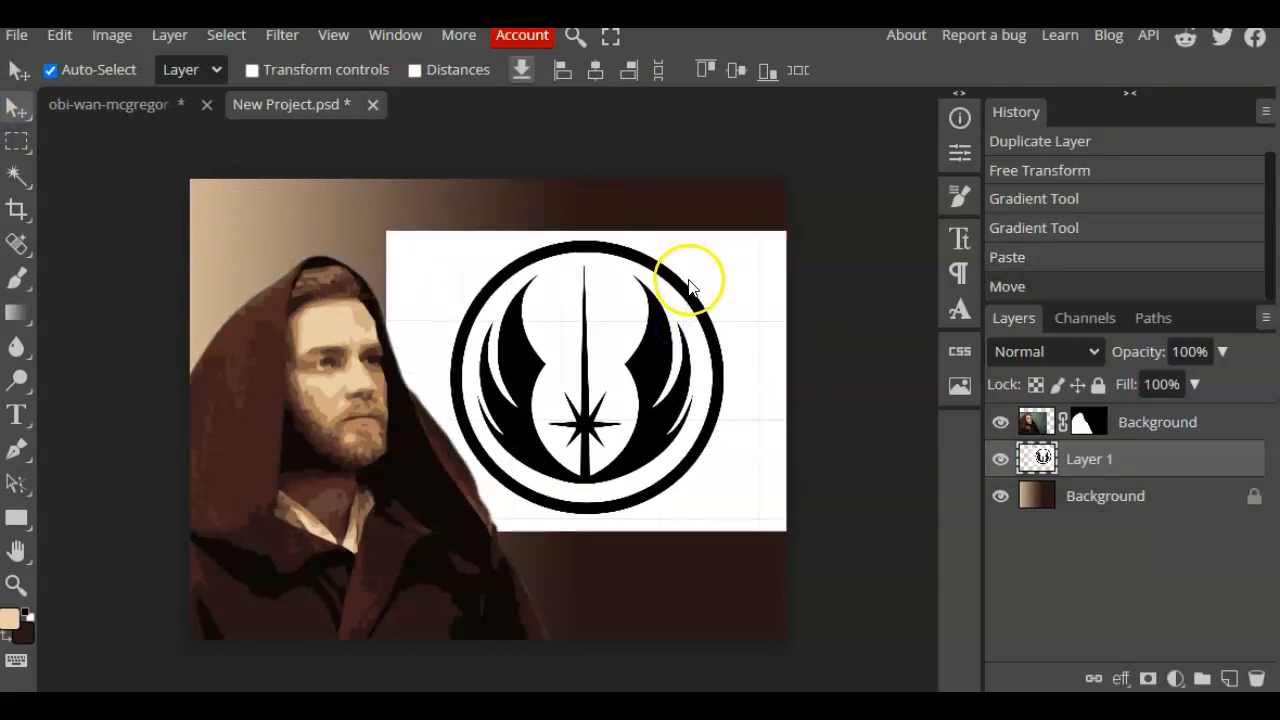
left_click_drag(706, 294, 679, 291)
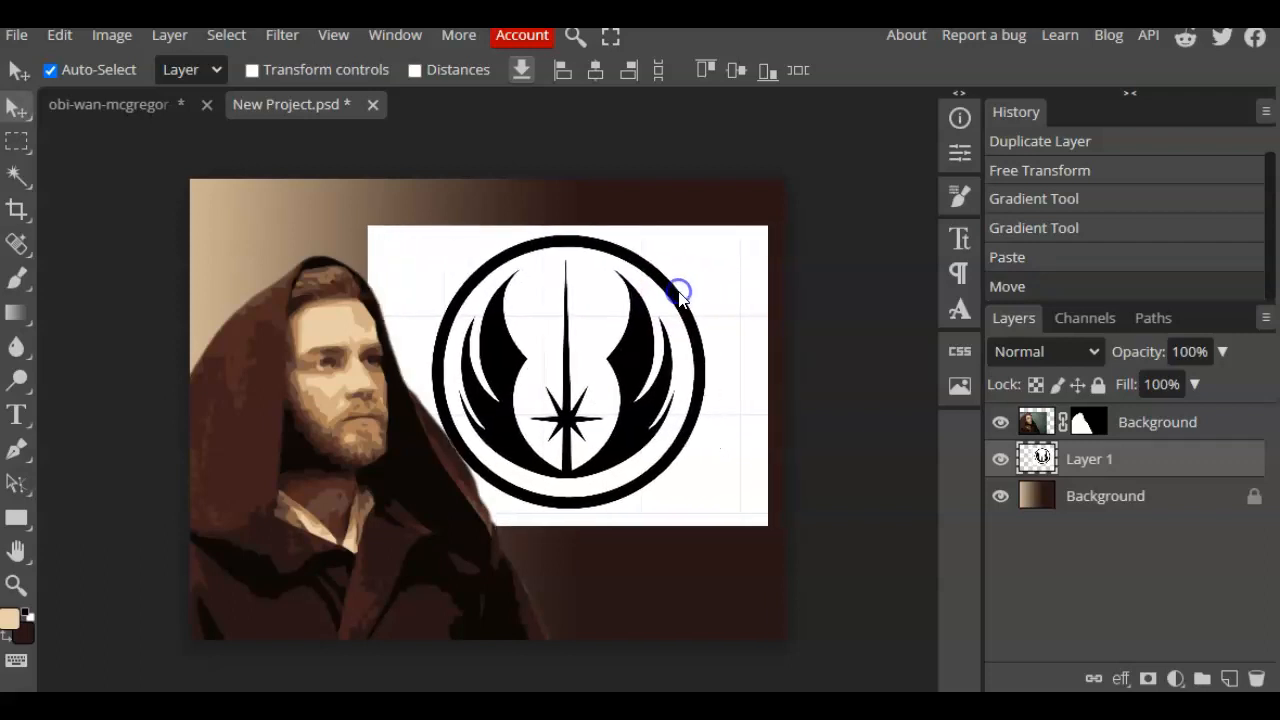
- Enlarge the logo proportionally from two opposite corners until it reaches past the canvas's right edge, apply the transform and shift it slightly down
left_click(59, 35)
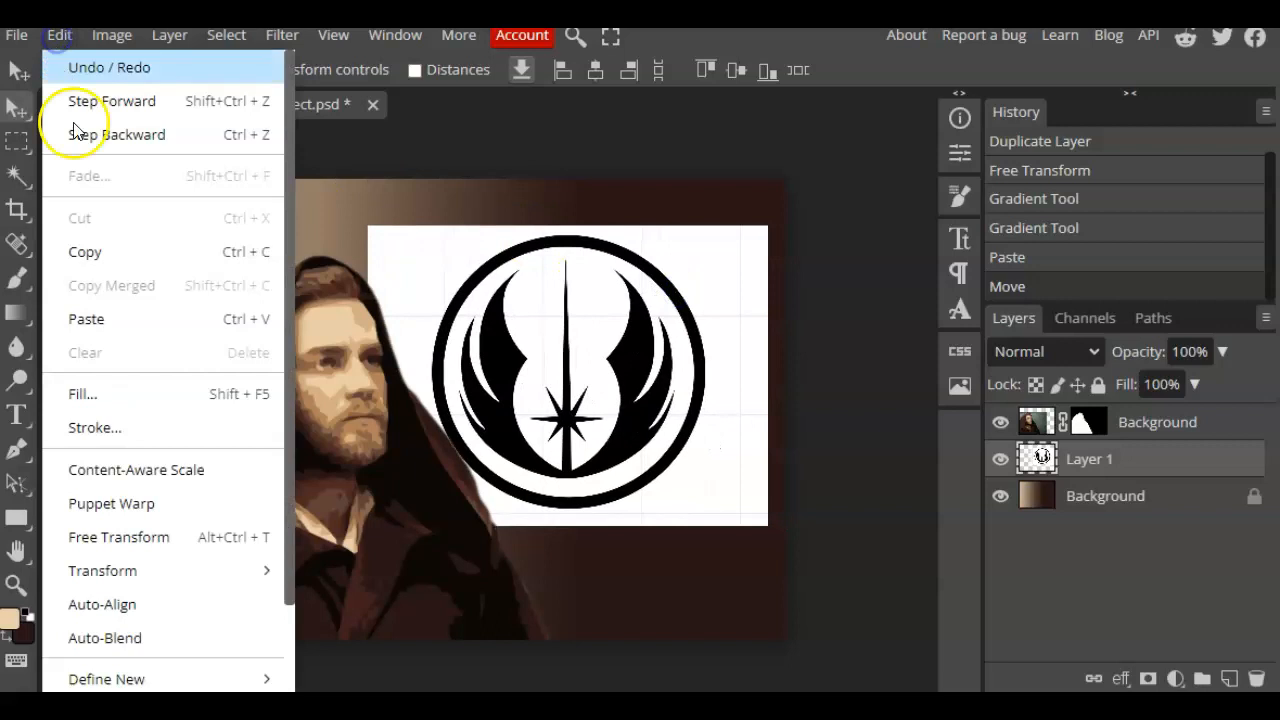
left_click(137, 542)
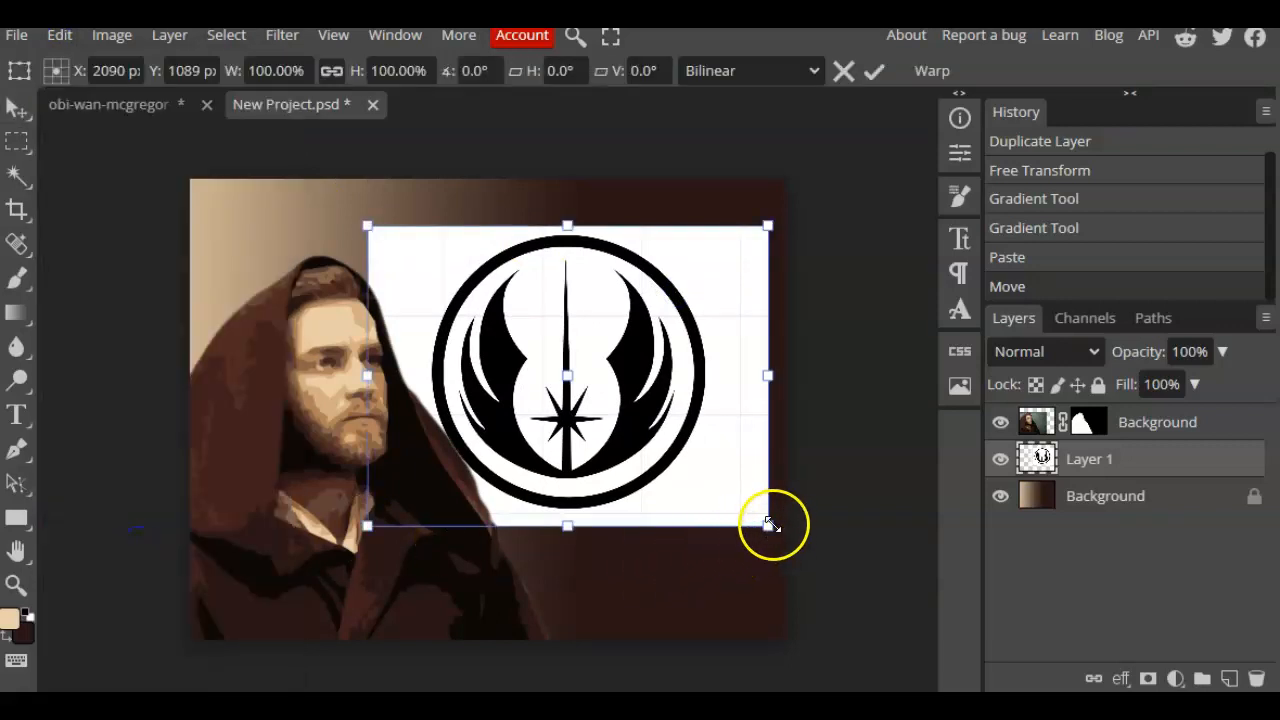
left_click_drag(785, 560, 838, 600)
left_click_drag(366, 225, 337, 204)
key("Return")
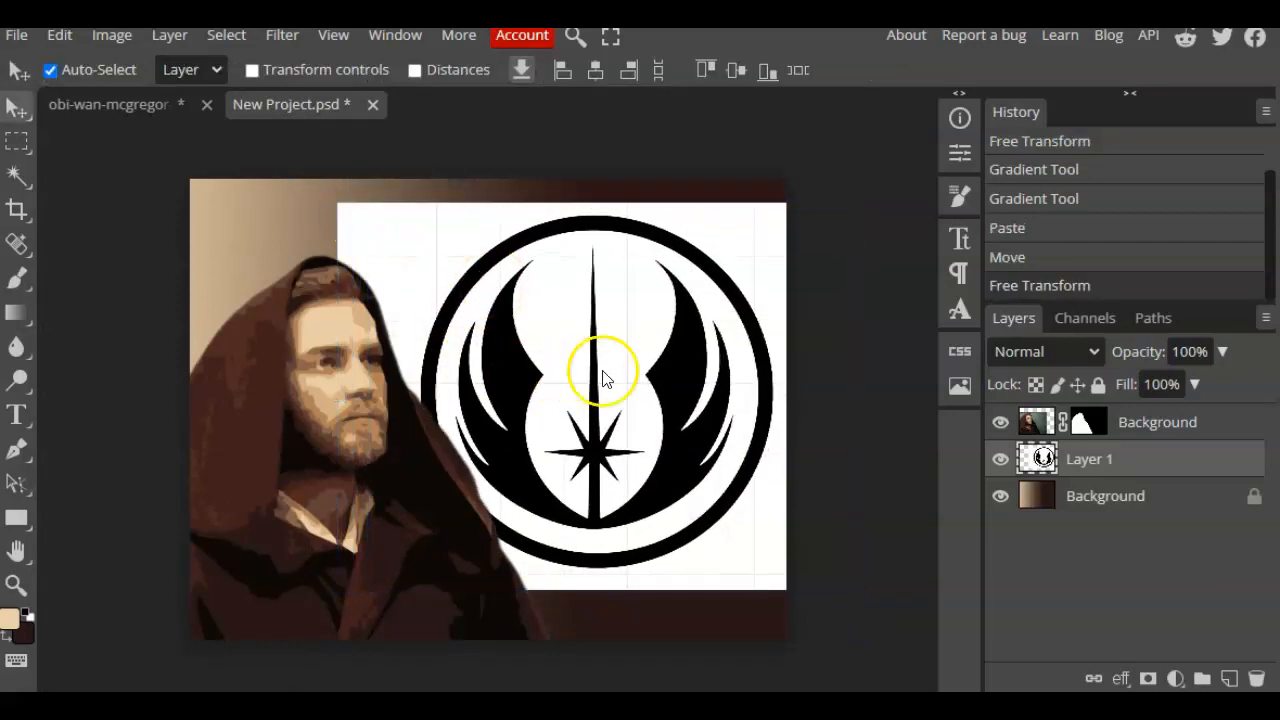
left_click_drag(651, 330, 651, 342)
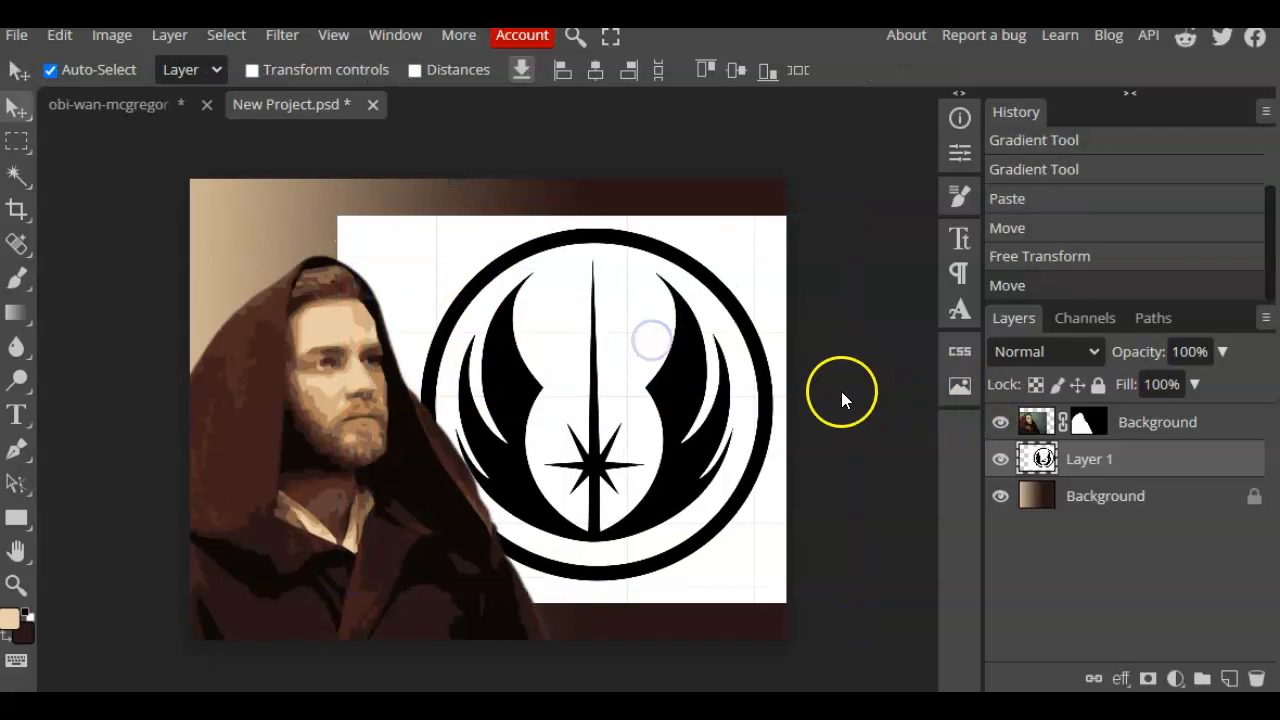
- Set the Jedi Order logo layer's blend mode to Multiply and its opacity to 38%
left_click(1076, 352)
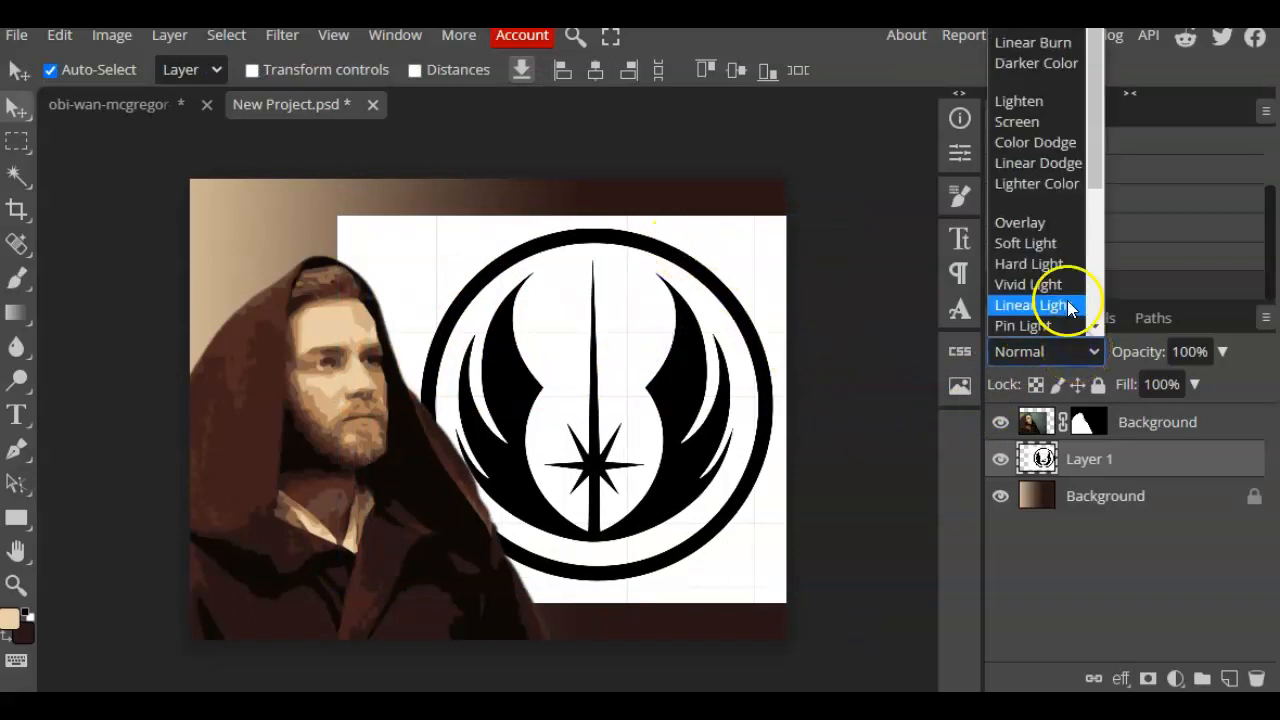
left_click(1054, 2)
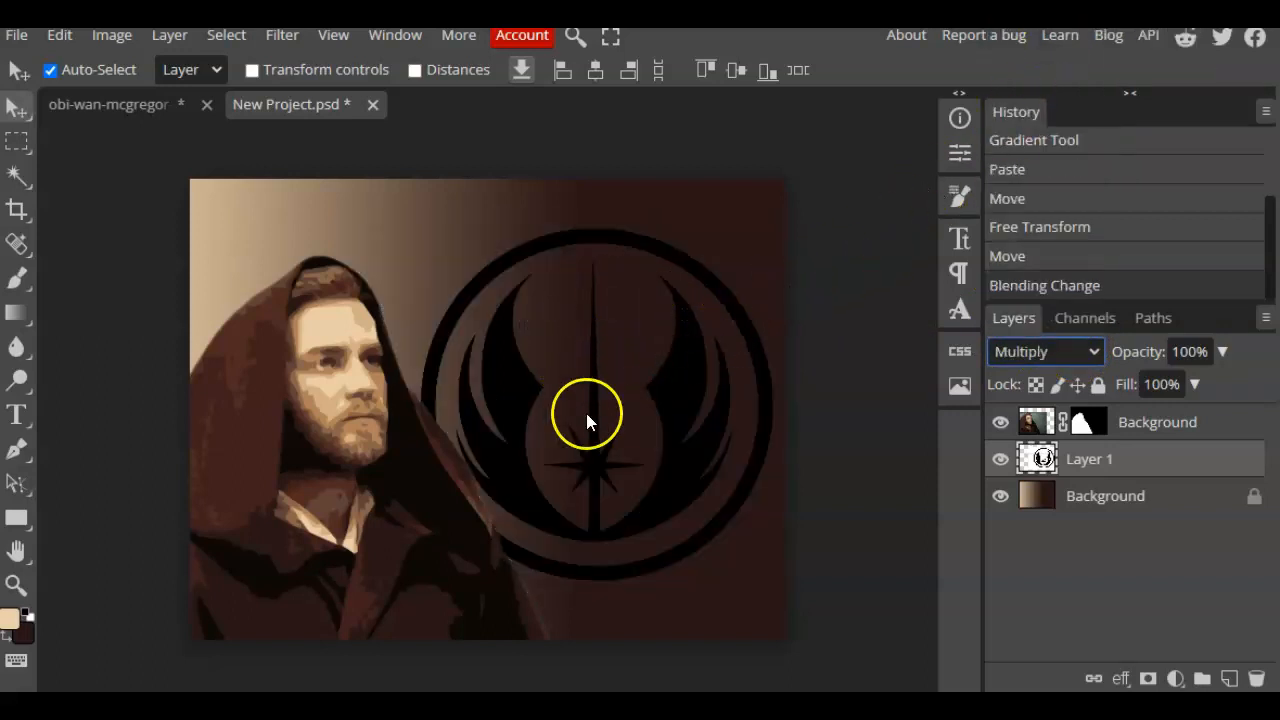
left_click(1222, 351)
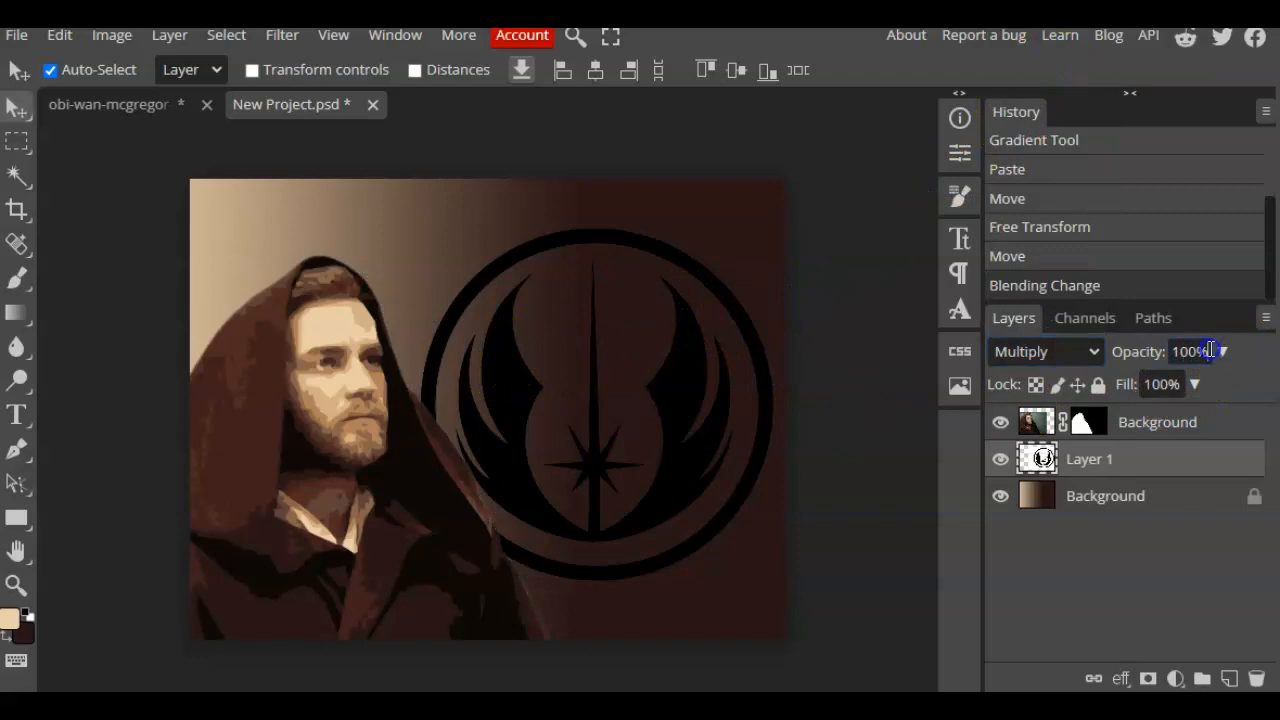
left_click_drag(1222, 384, 1150, 389)
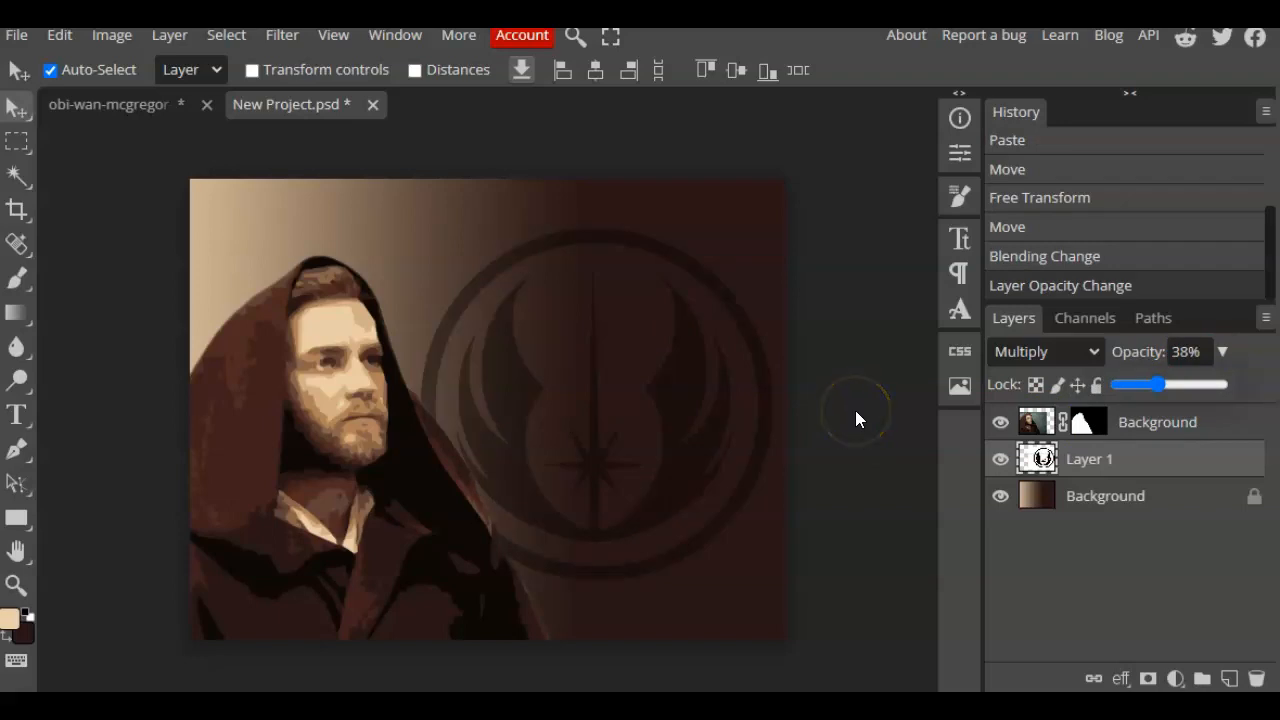
- Redraw the bottom Background layer's horizontal linear gradient, trying different lengths and ending about three-quarters across the canvas
left_click(1022, 503)
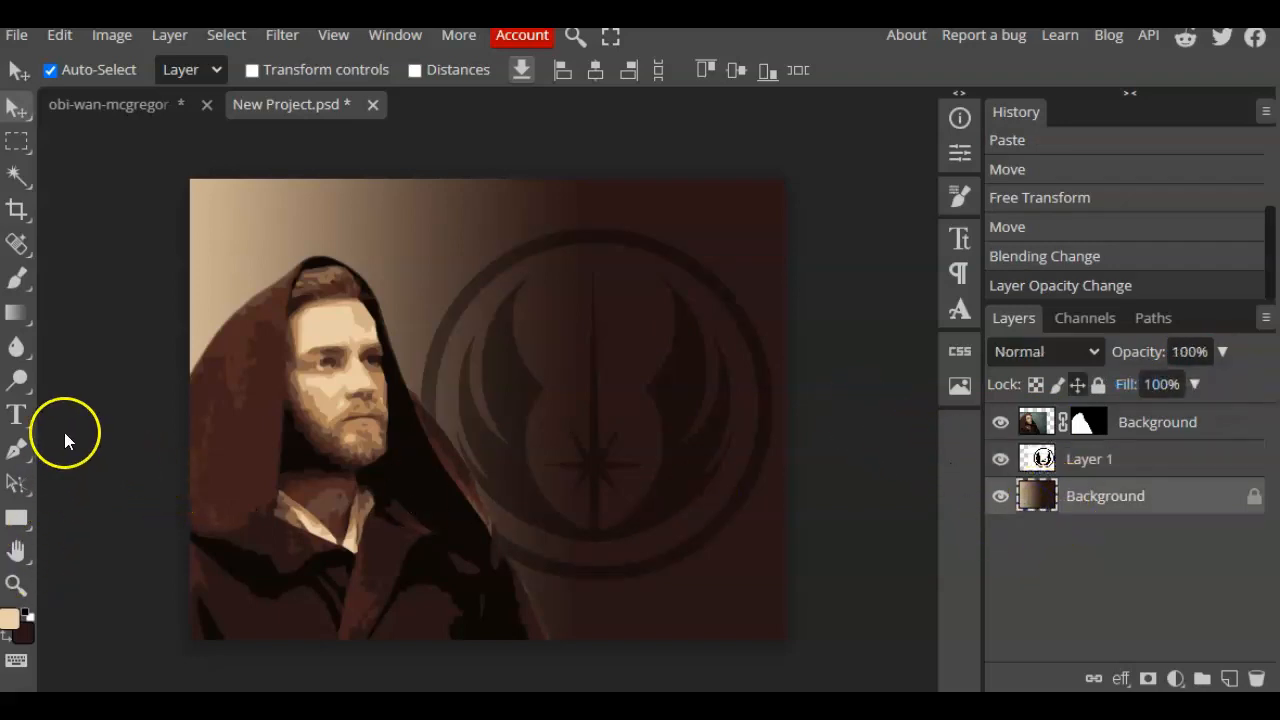
left_click(16, 312)
left_click_drag(90, 346, 707, 355)
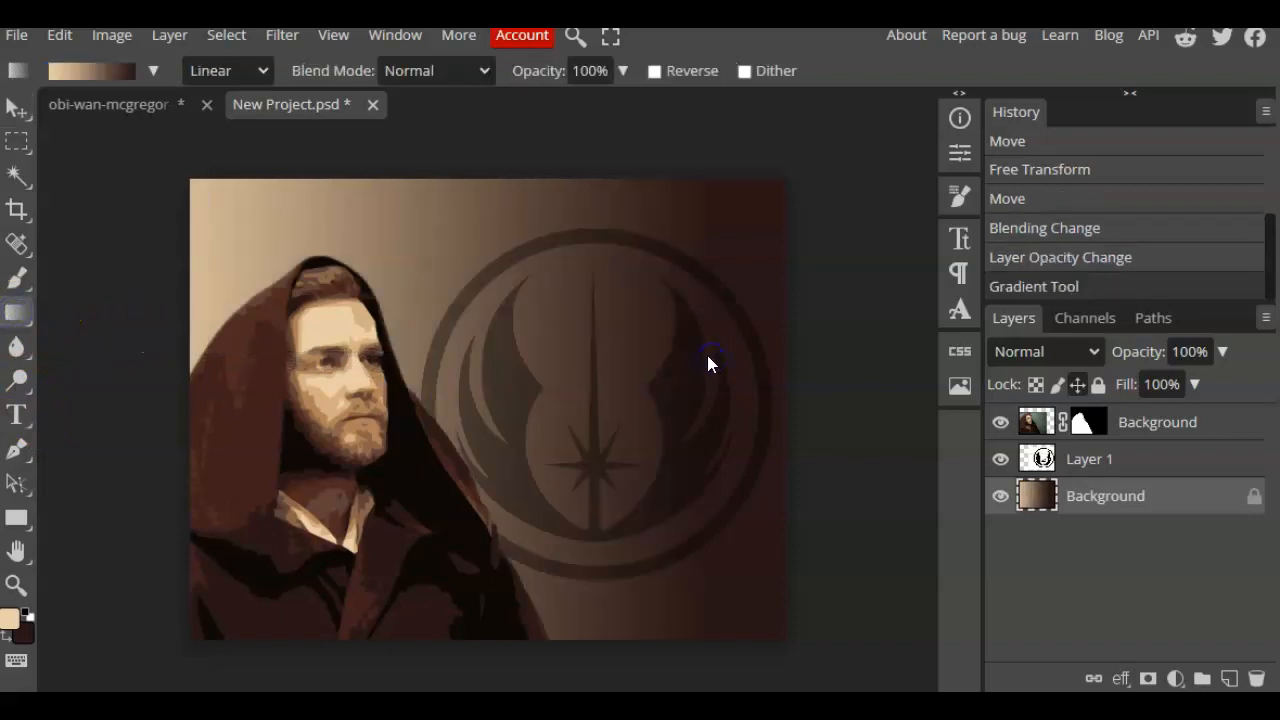
left_click_drag(43, 370, 878, 368)
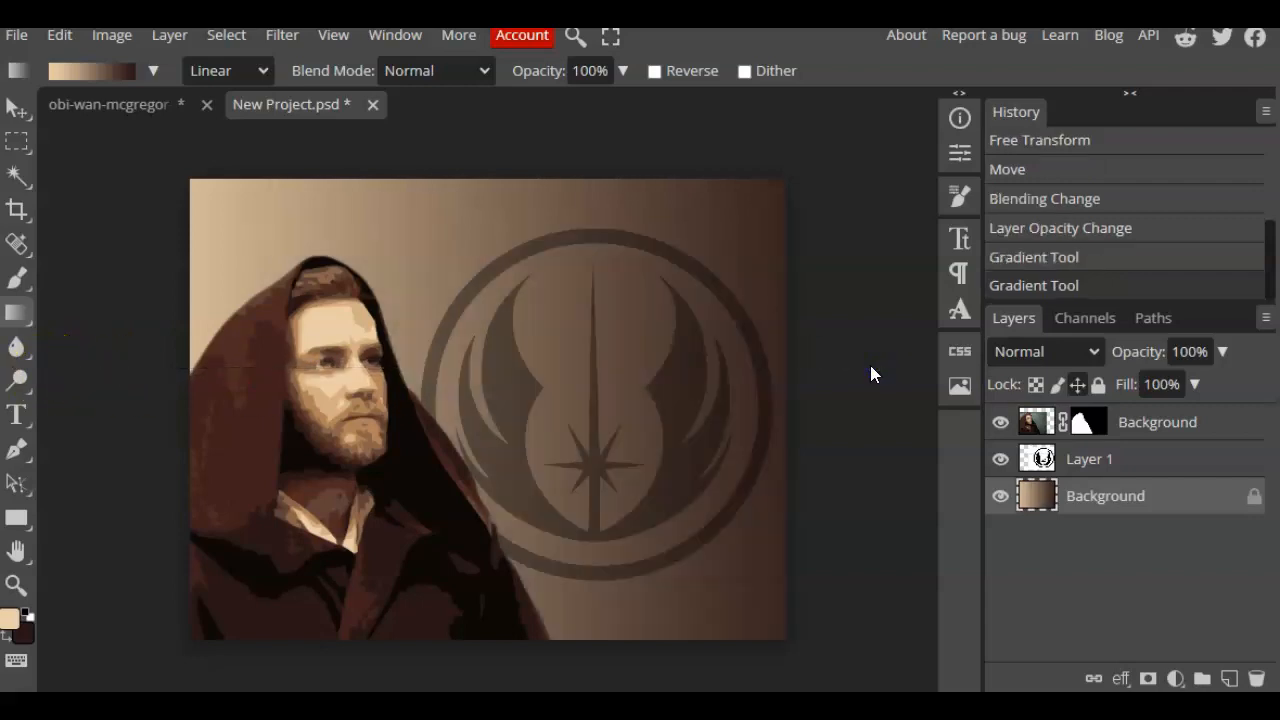
left_click_drag(39, 350, 641, 357)
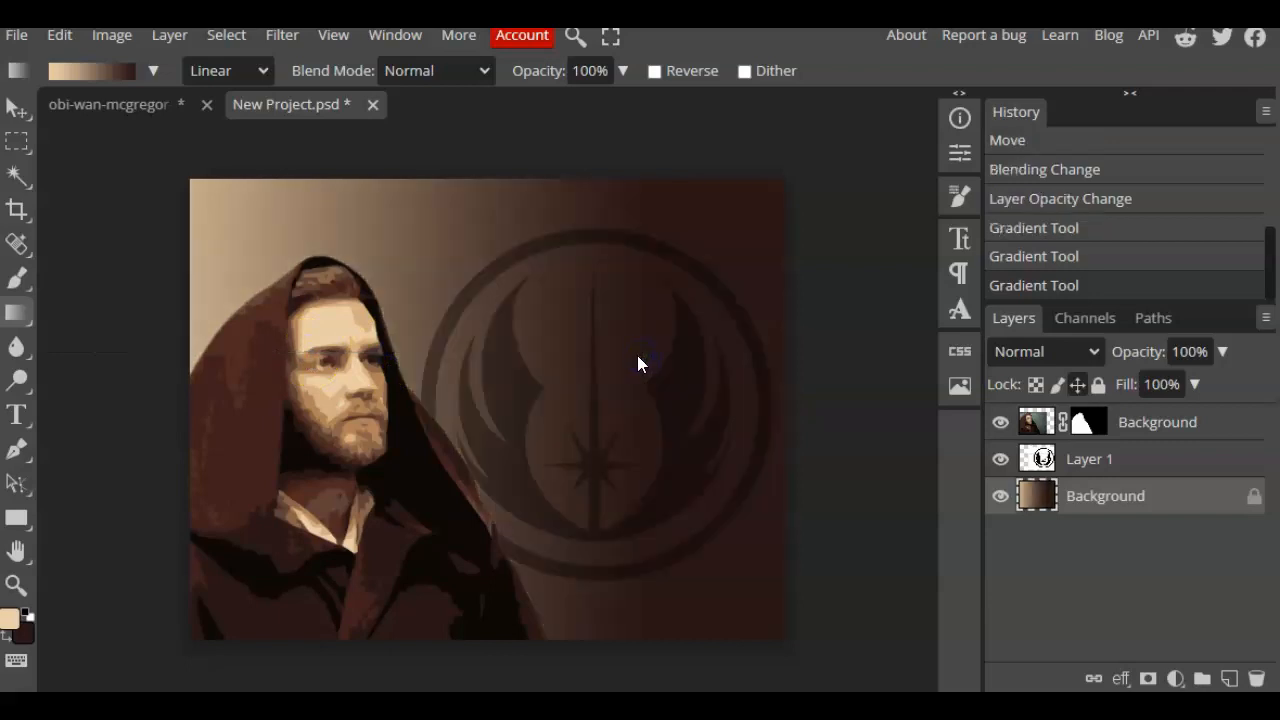
- Select the Jedi Order logo layer and toggle its visibility off and on to compare the poster with and without it
left_click(1045, 459)
left_click(1001, 460)
left_click(1001, 460)
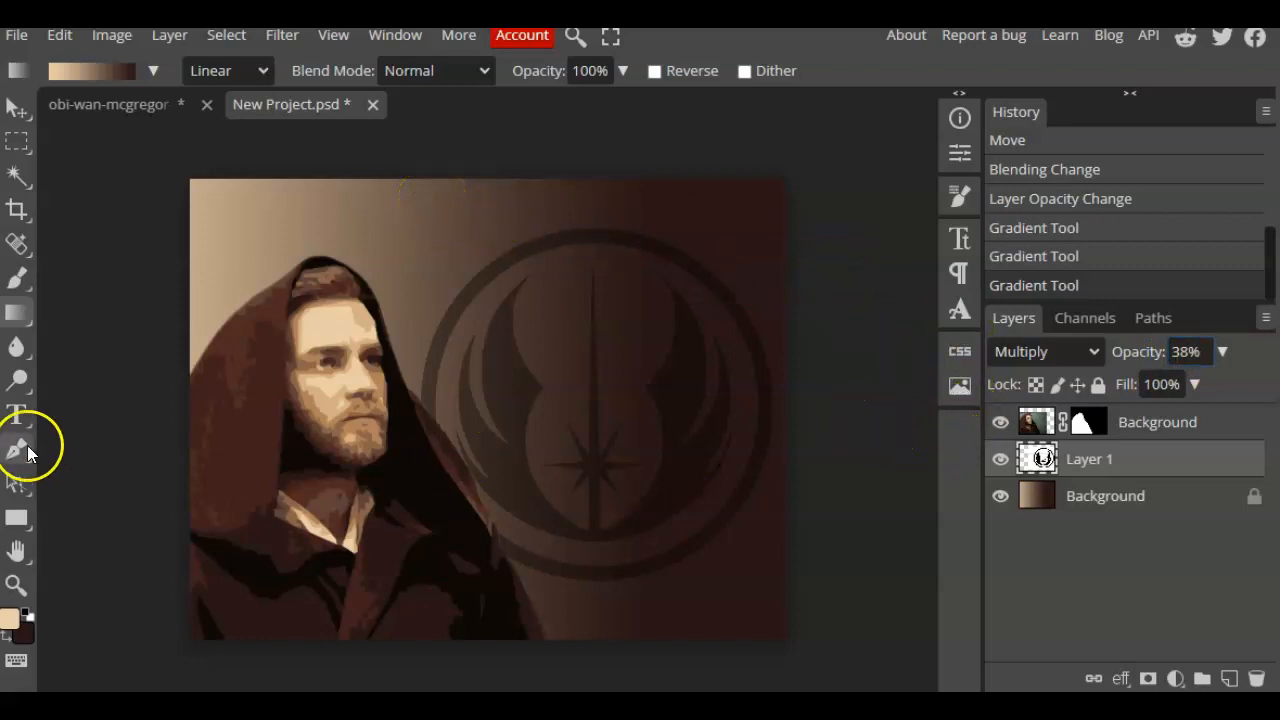
- Add the text "May the Force be with you" above the logo, starting near the hood, and set its size to 150 px
left_click(15, 418)
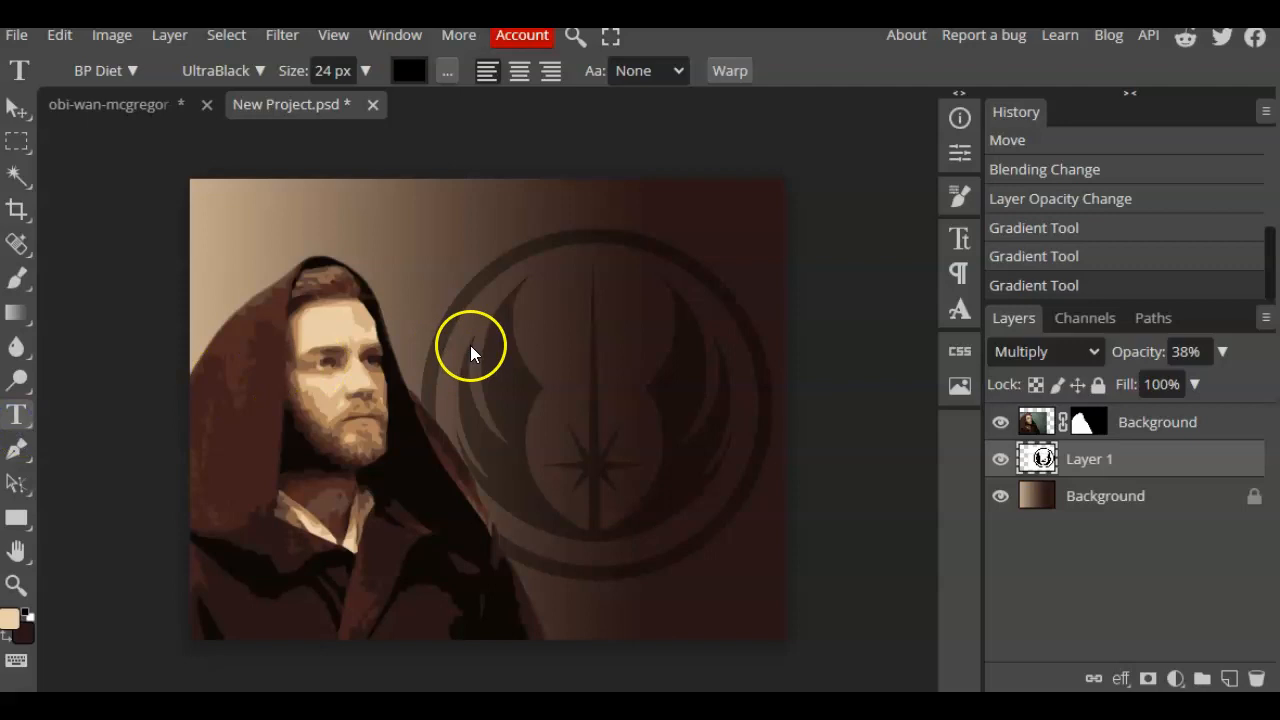
left_click(382, 236)
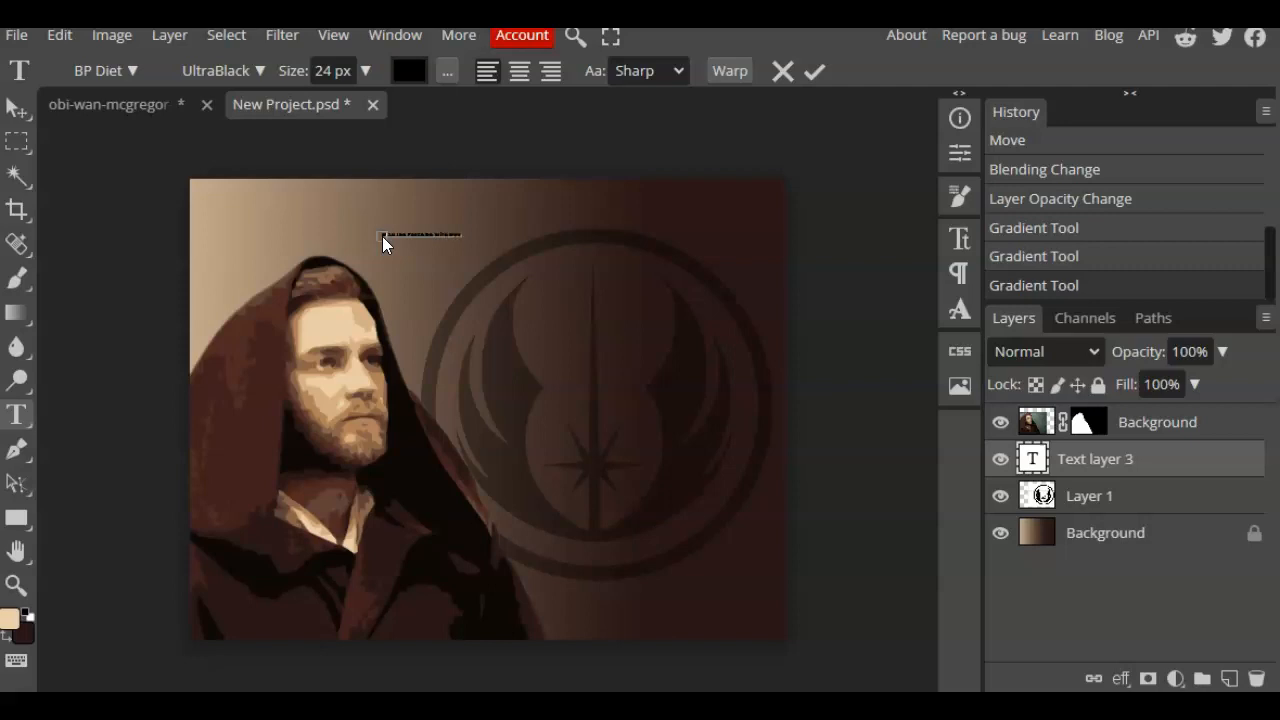
triple_click(404, 234)
left_click(366, 70)
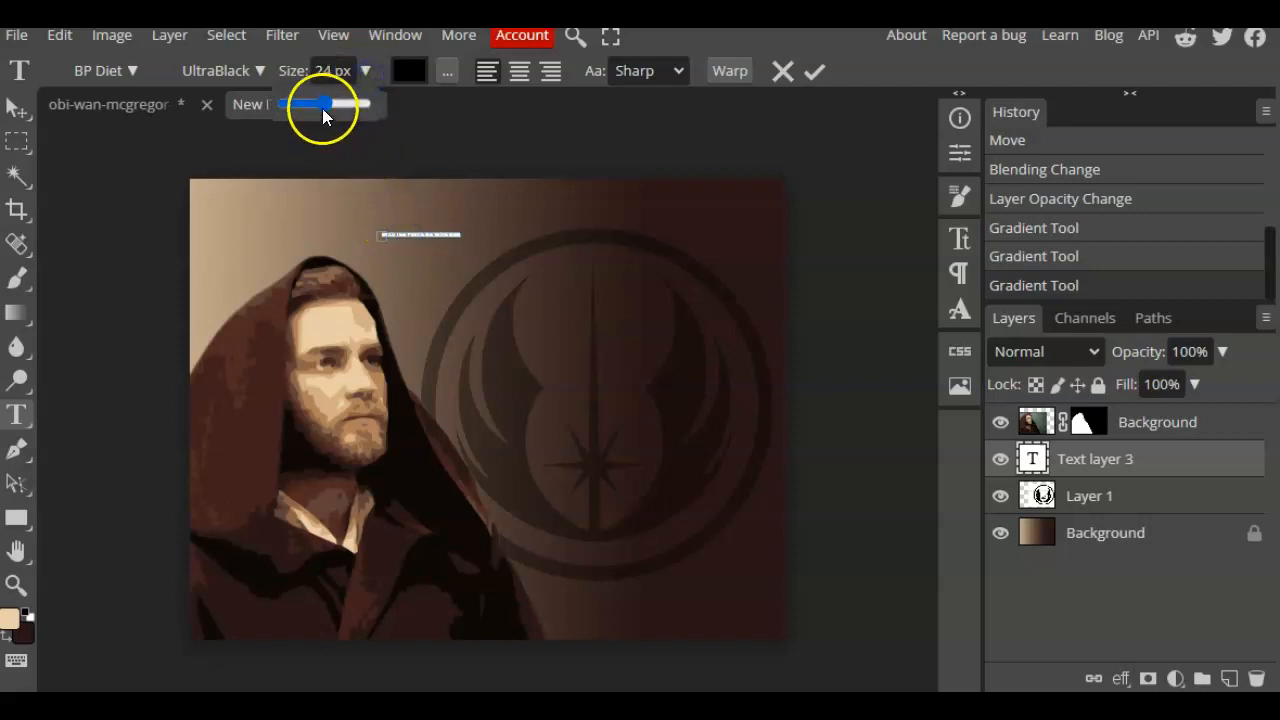
left_click_drag(322, 108, 372, 108)
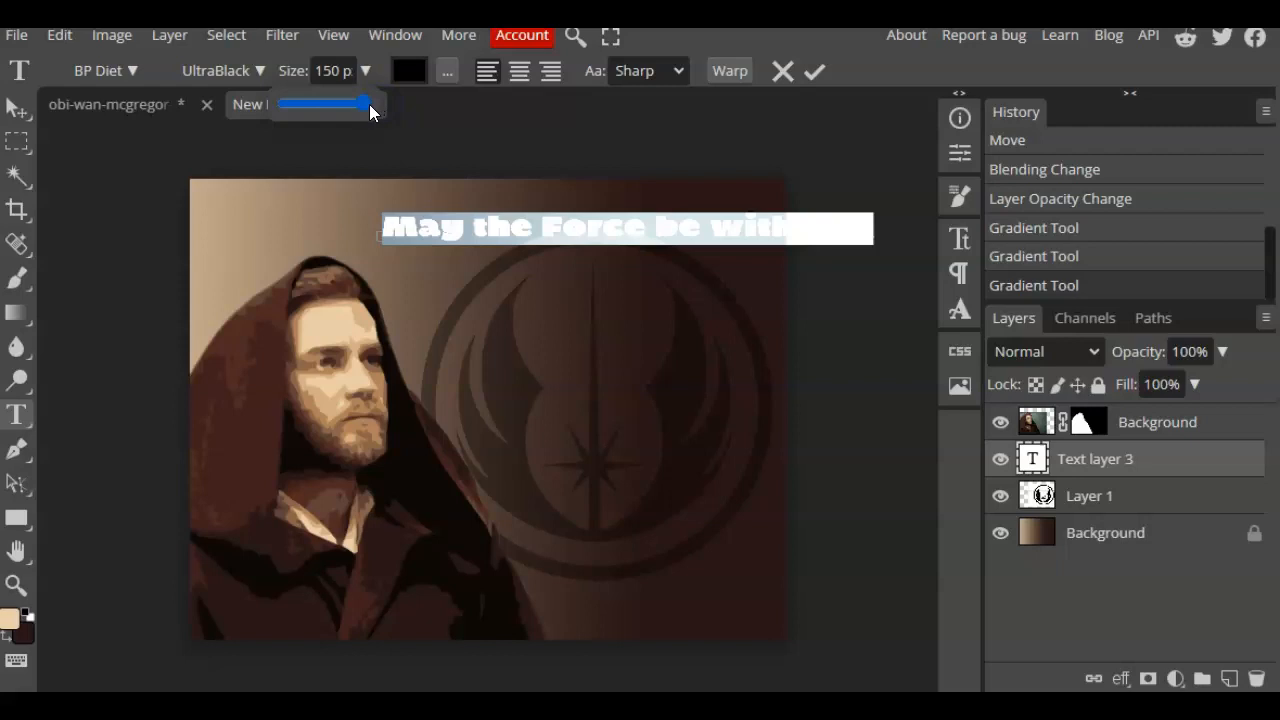
- Browse the font previews from the start of the alphabet for a suitable typeface for the quote
left_click(128, 71)
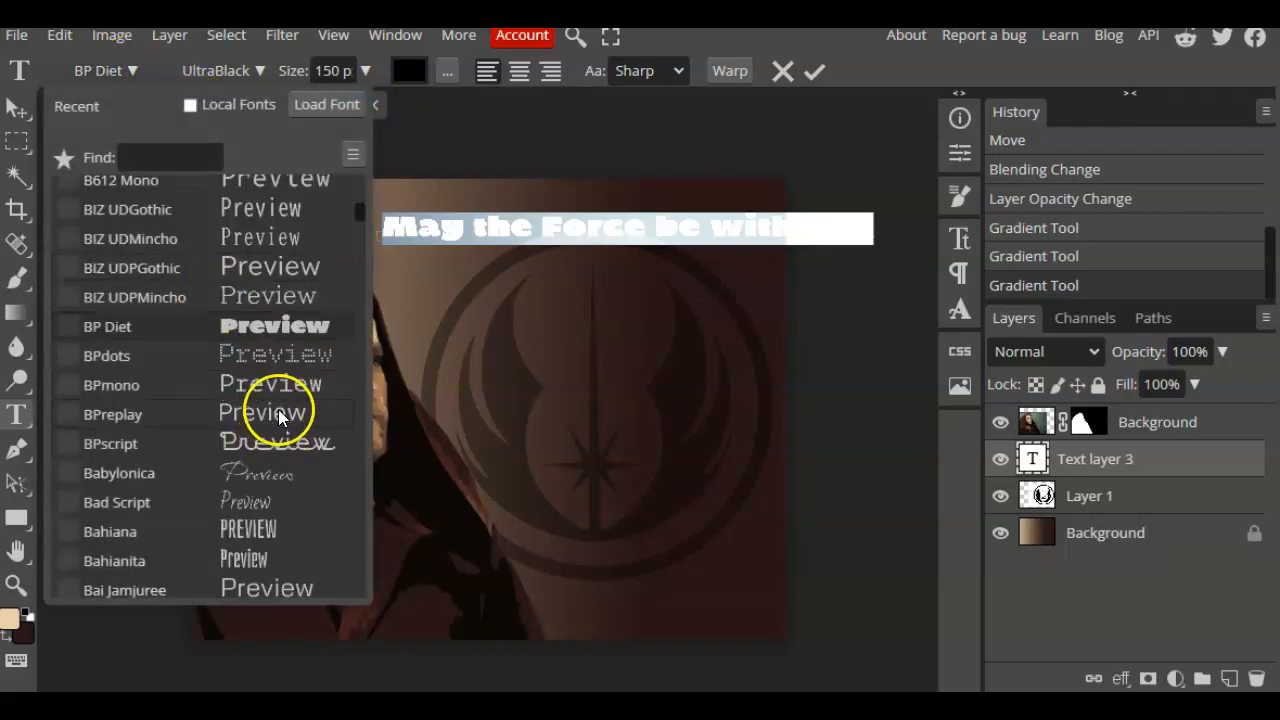
scroll(280, 418, "up", 2)
scroll(279, 418, "down", 5)
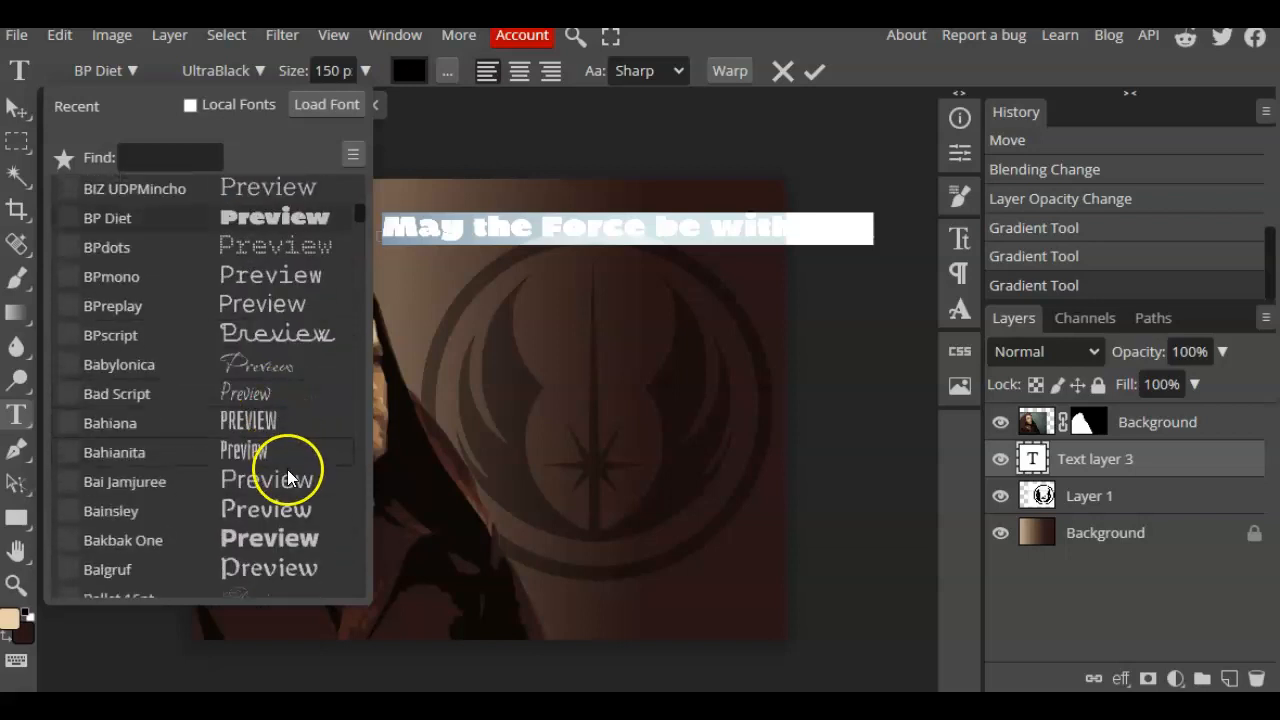
scroll(287, 438, "down", 2)
scroll(285, 433, "up", 6)
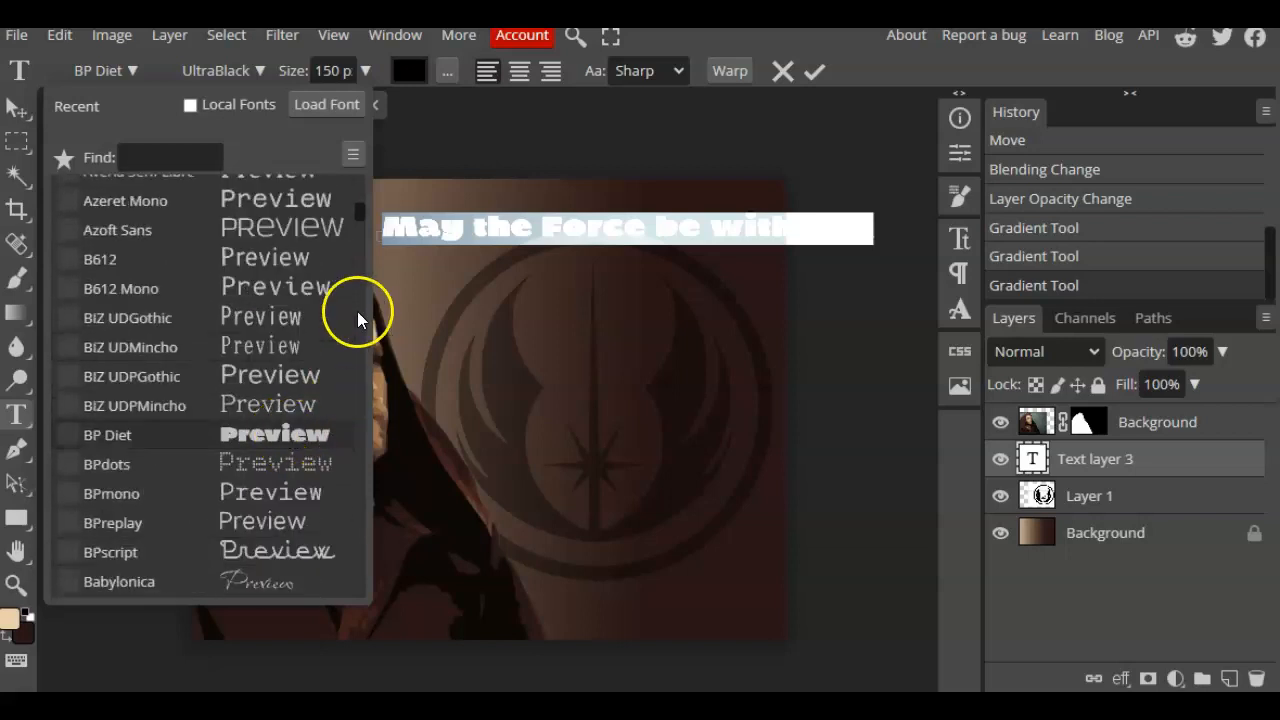
left_click_drag(362, 218, 362, 176)
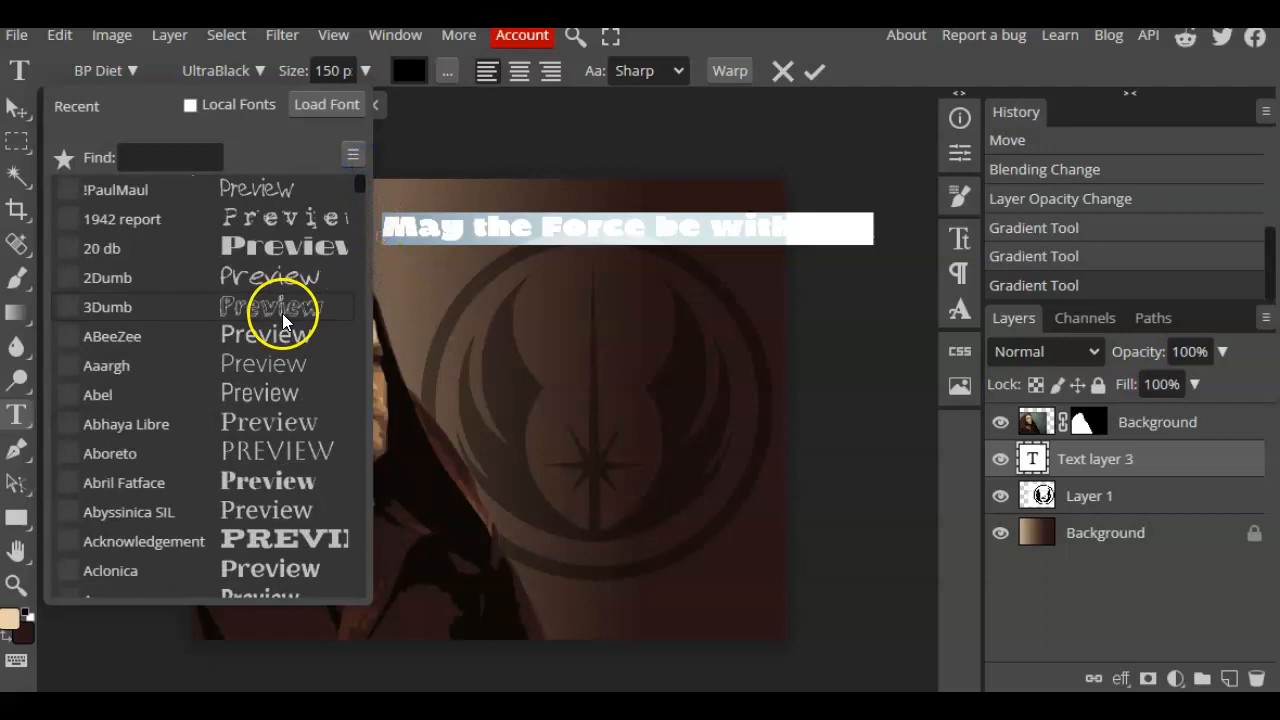
scroll(282, 313, "down", 2)
scroll(282, 314, "down", 1)
scroll(282, 314, "down", 1)
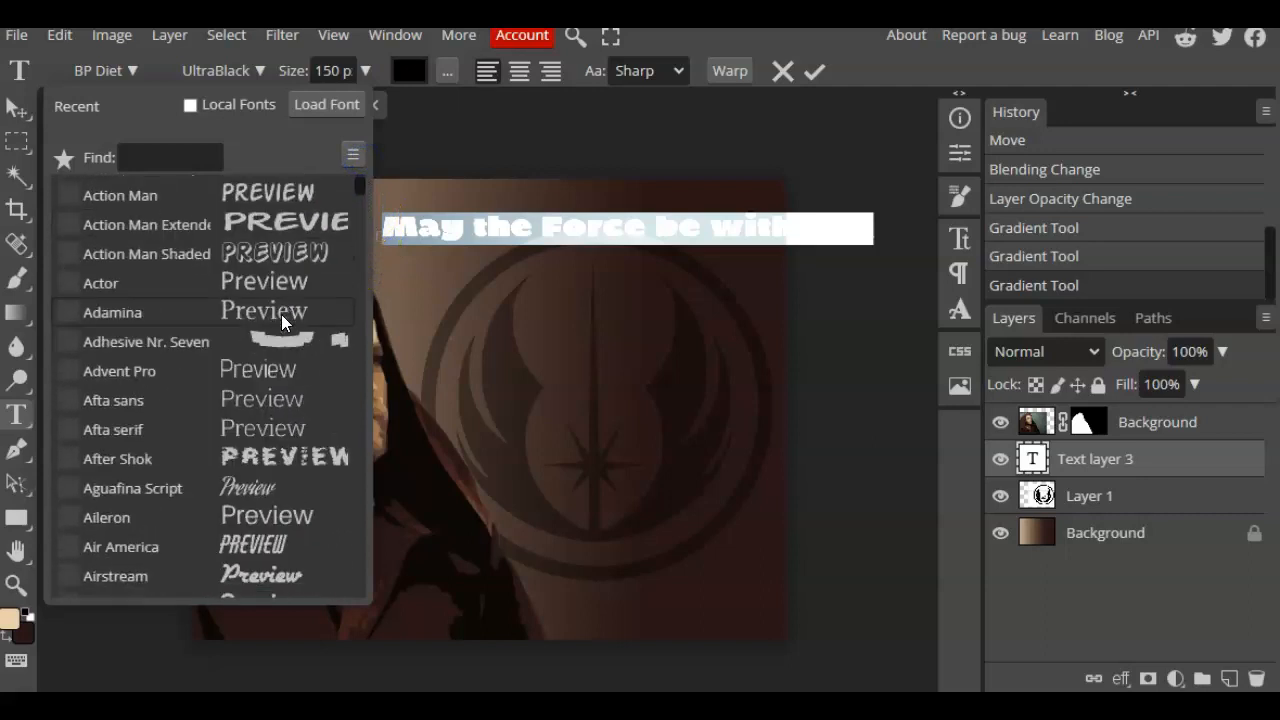
scroll(281, 314, "down", 2)
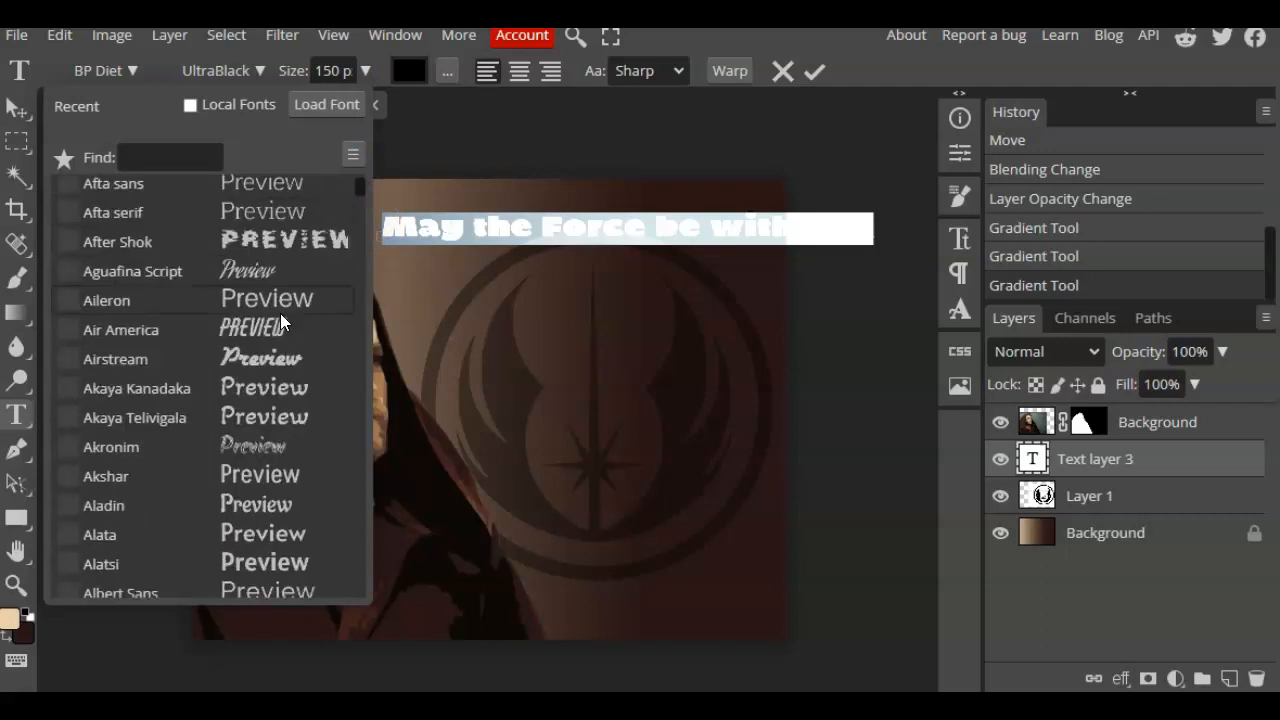
left_click(128, 82)
- Change the quote's font to Butcherman
left_click(131, 72)
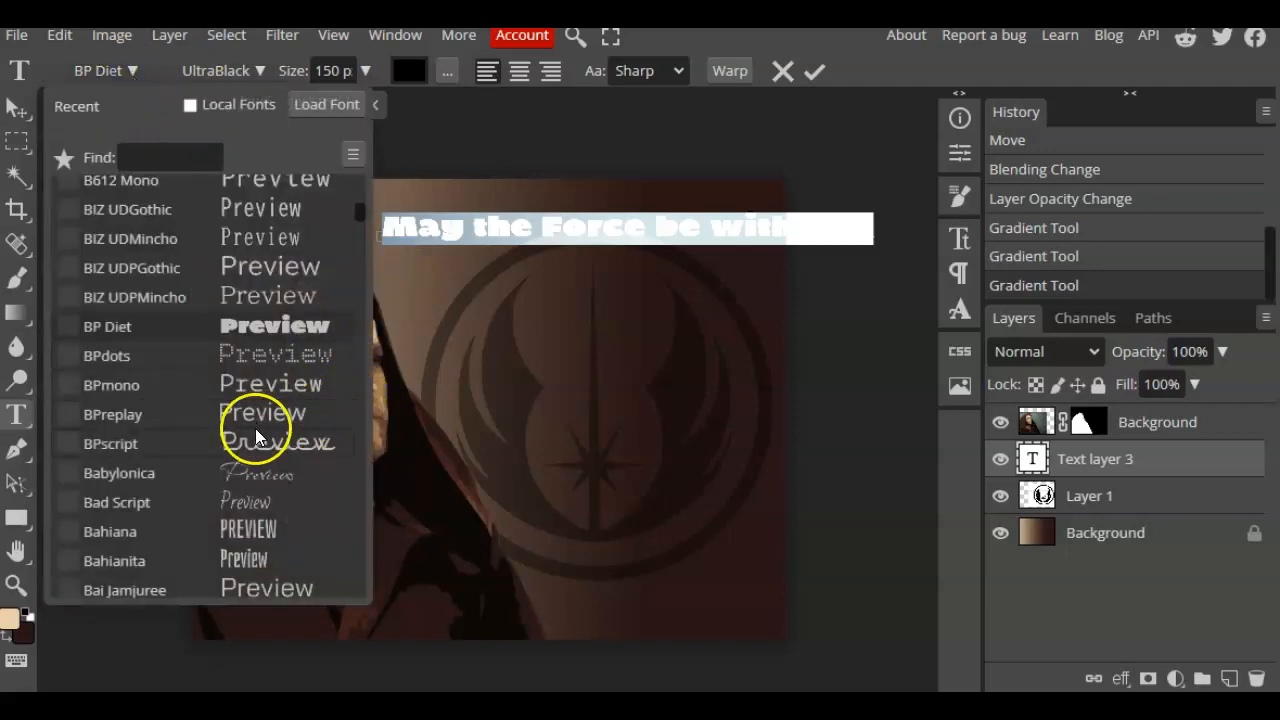
scroll(255, 428, "down", 3)
scroll(248, 436, "down", 1)
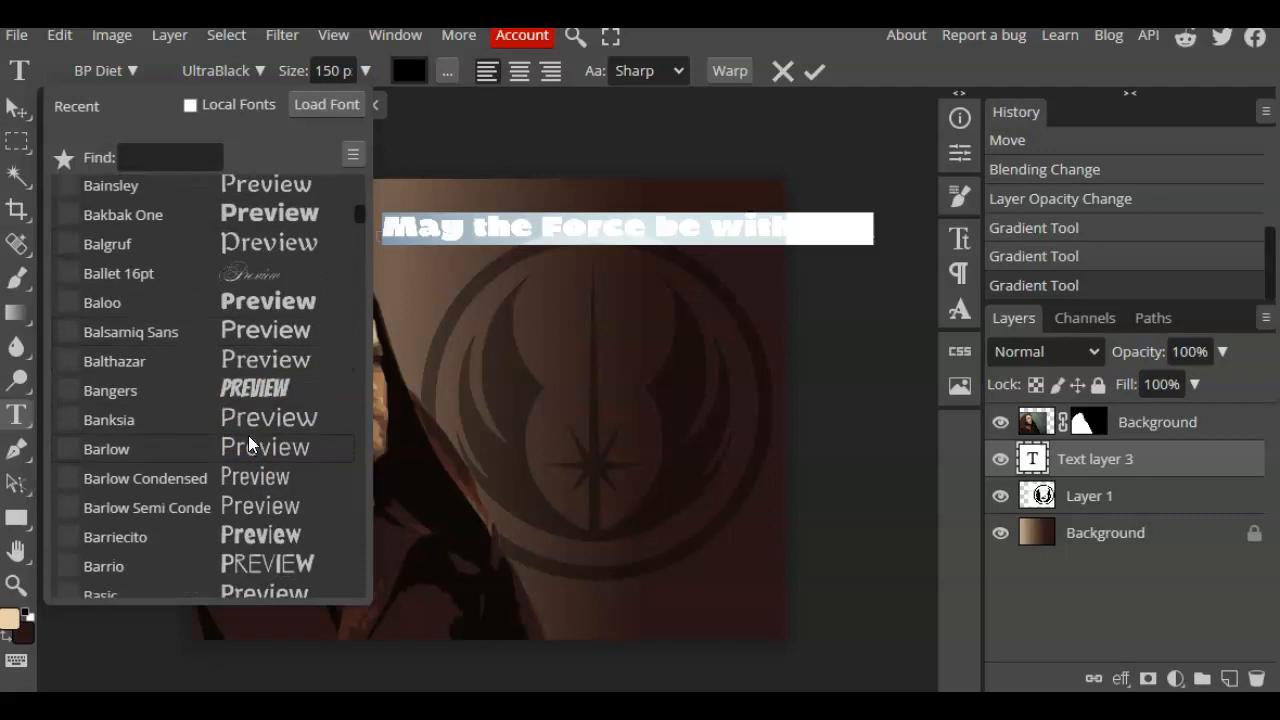
scroll(258, 425, "down", 3)
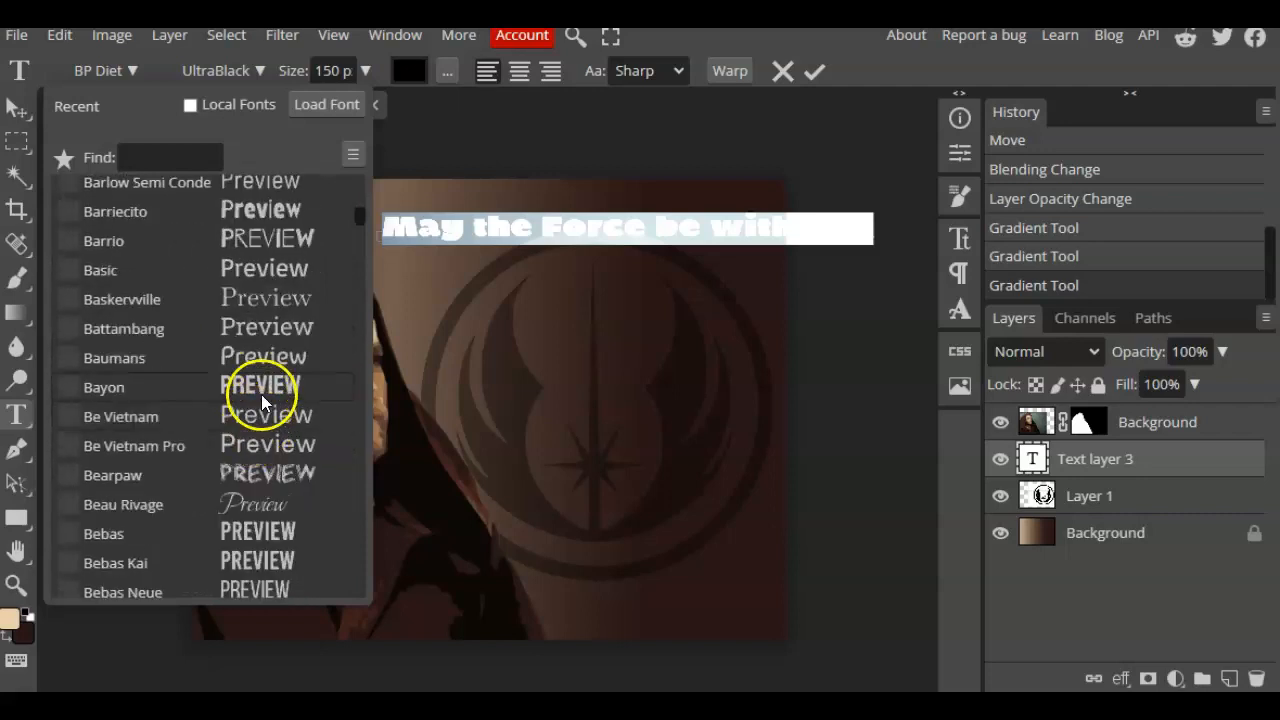
scroll(261, 395, "down", 5)
scroll(261, 397, "down", 2)
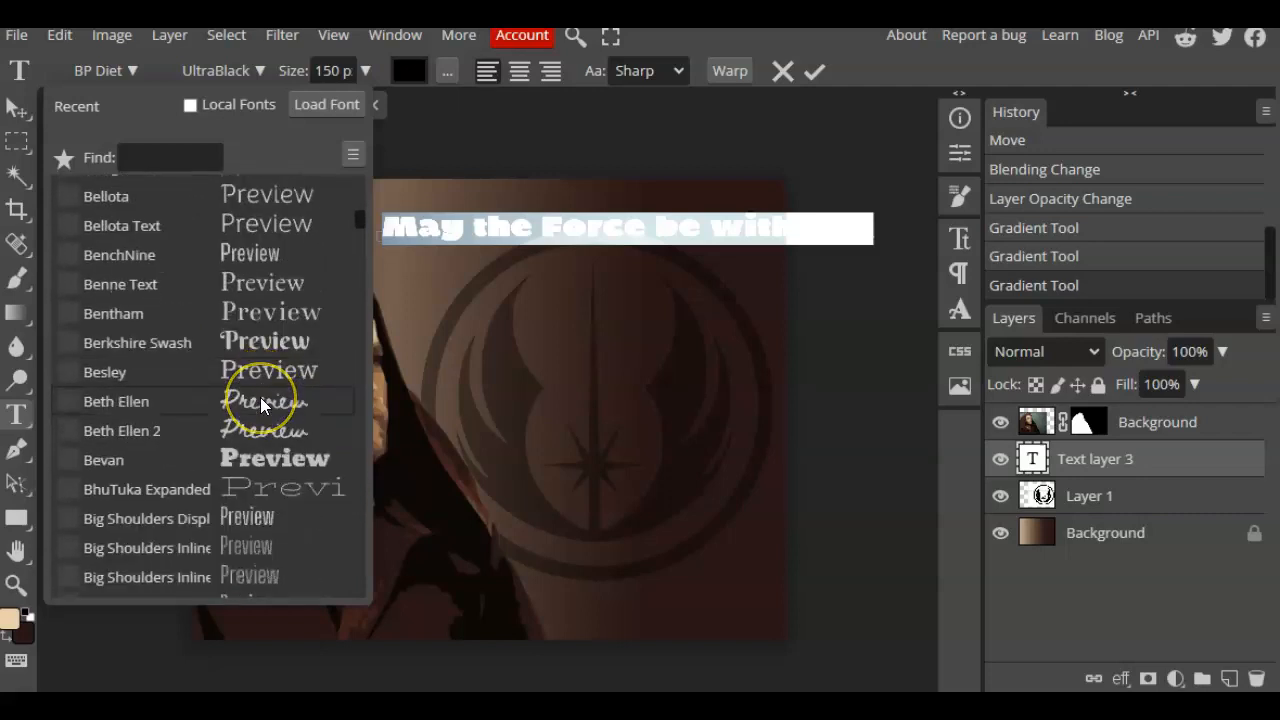
scroll(260, 397, "down", 5)
scroll(260, 397, "down", 3)
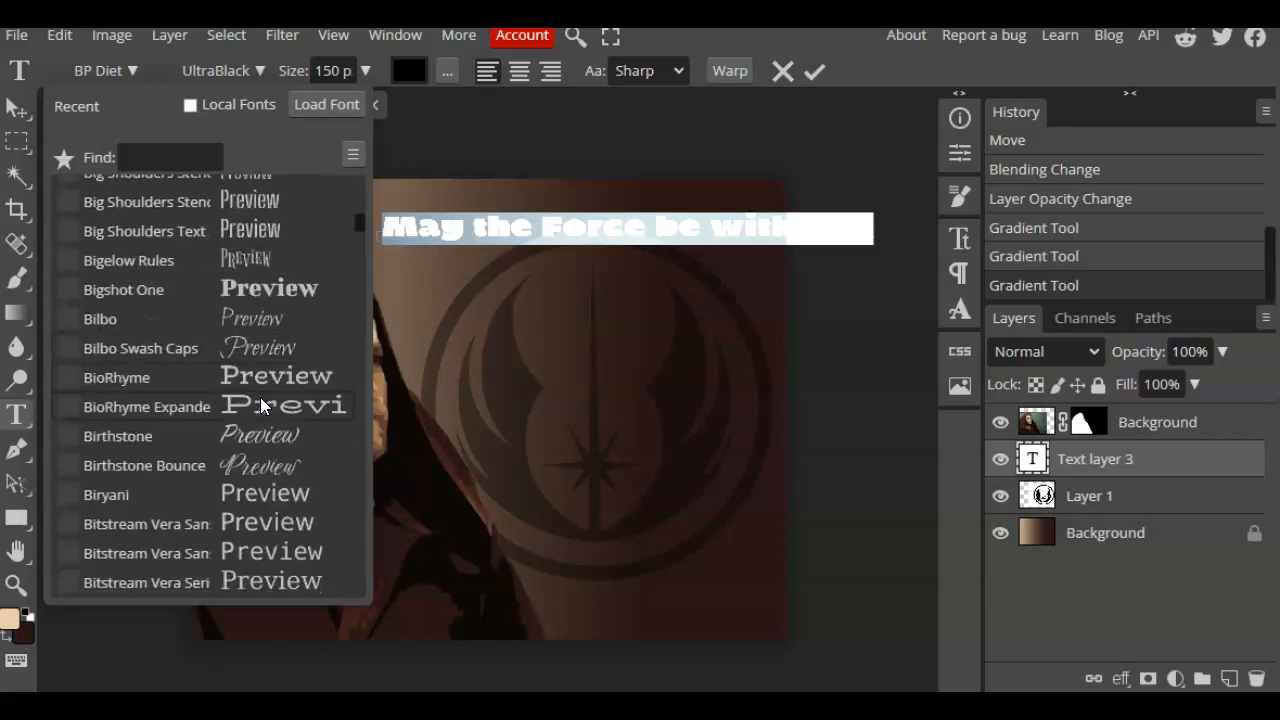
scroll(260, 398, "down", 3)
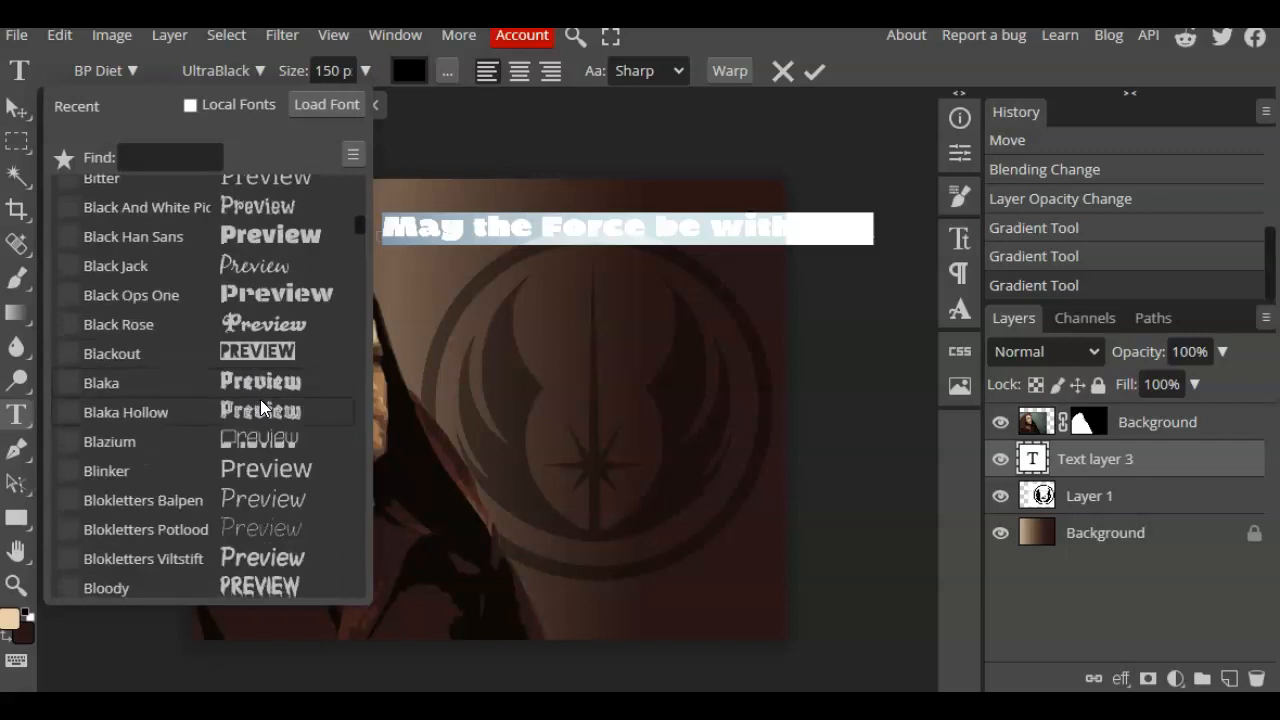
scroll(260, 397, "down", 2)
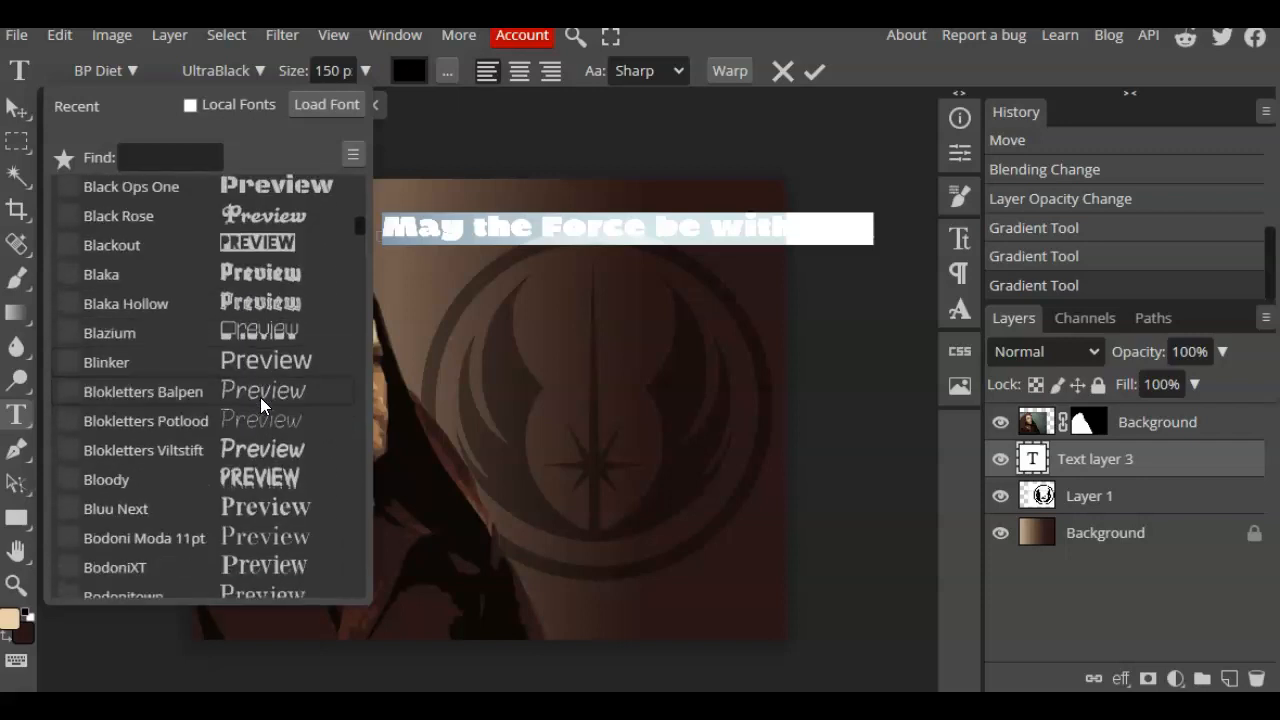
scroll(260, 397, "down", 3)
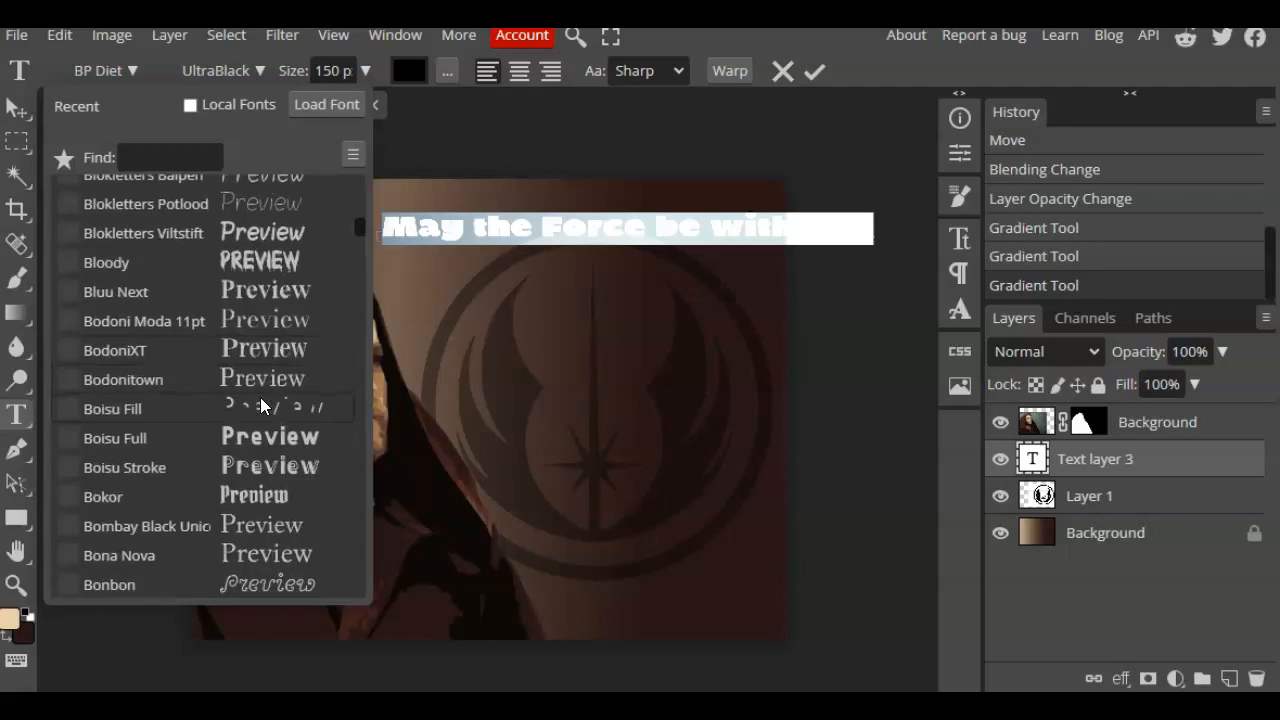
scroll(260, 397, "down", 2)
scroll(260, 396, "down", 5)
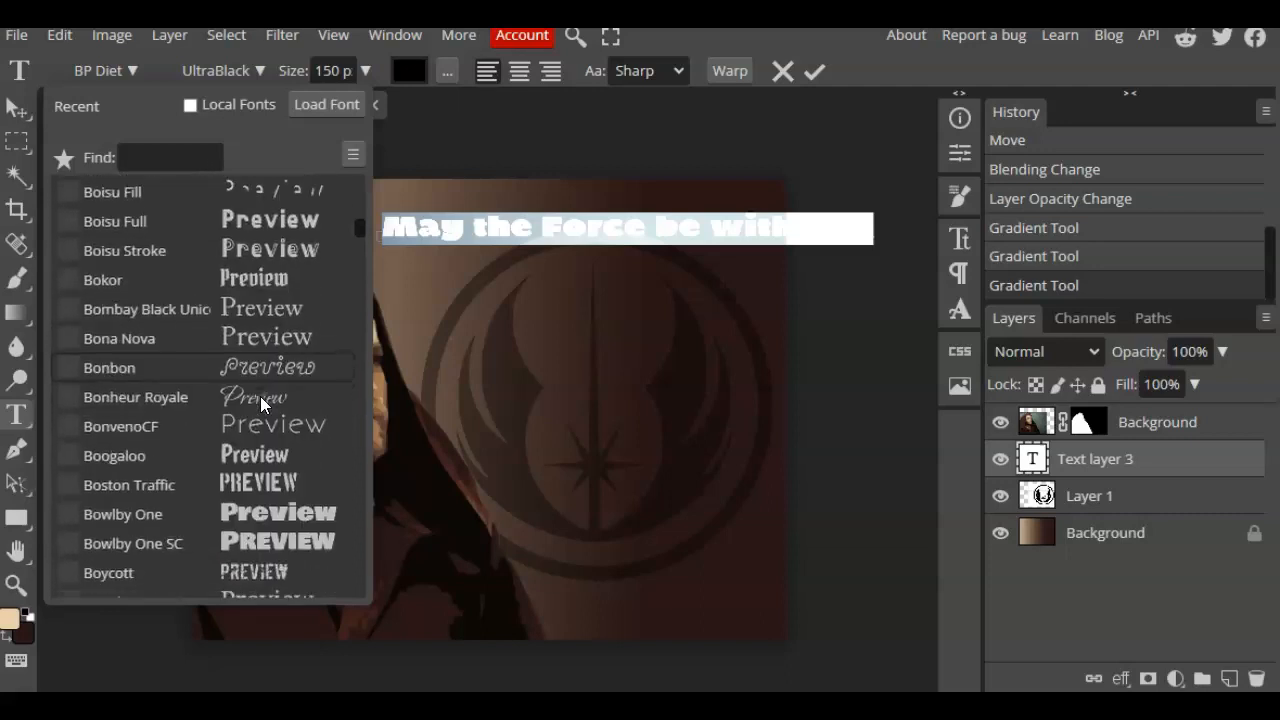
scroll(260, 396, "down", 2)
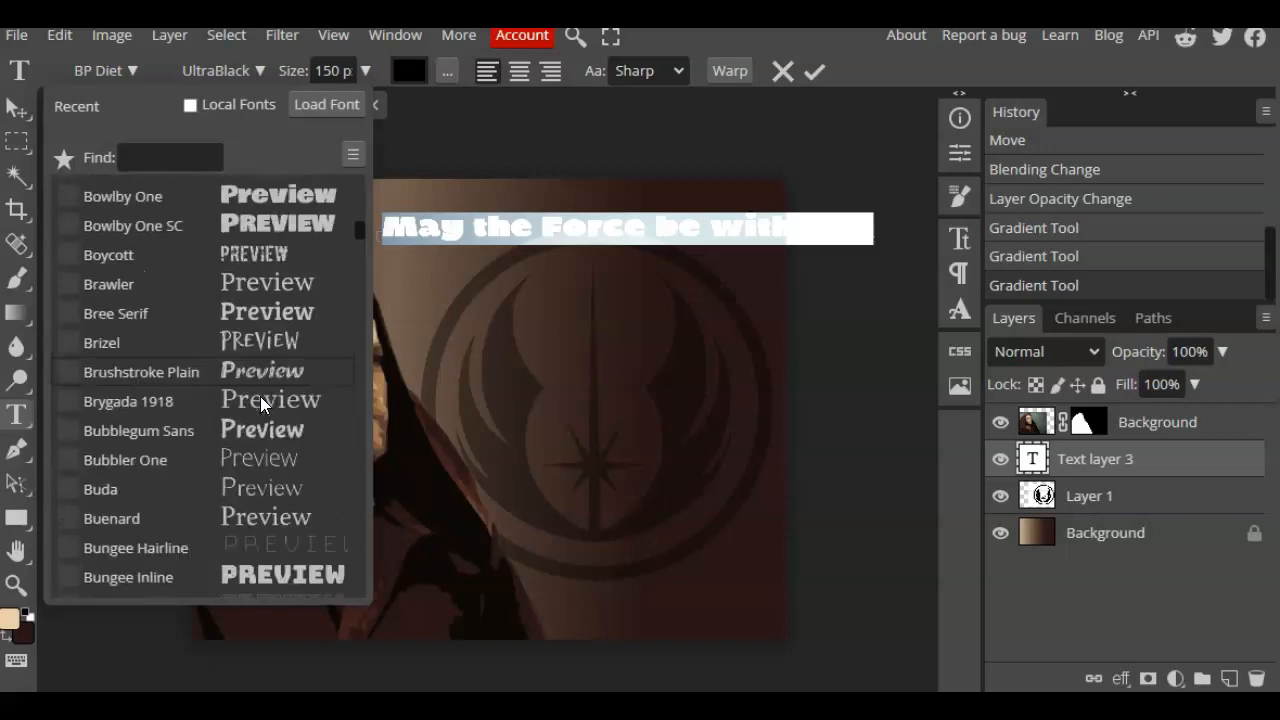
scroll(260, 397, "down", 3)
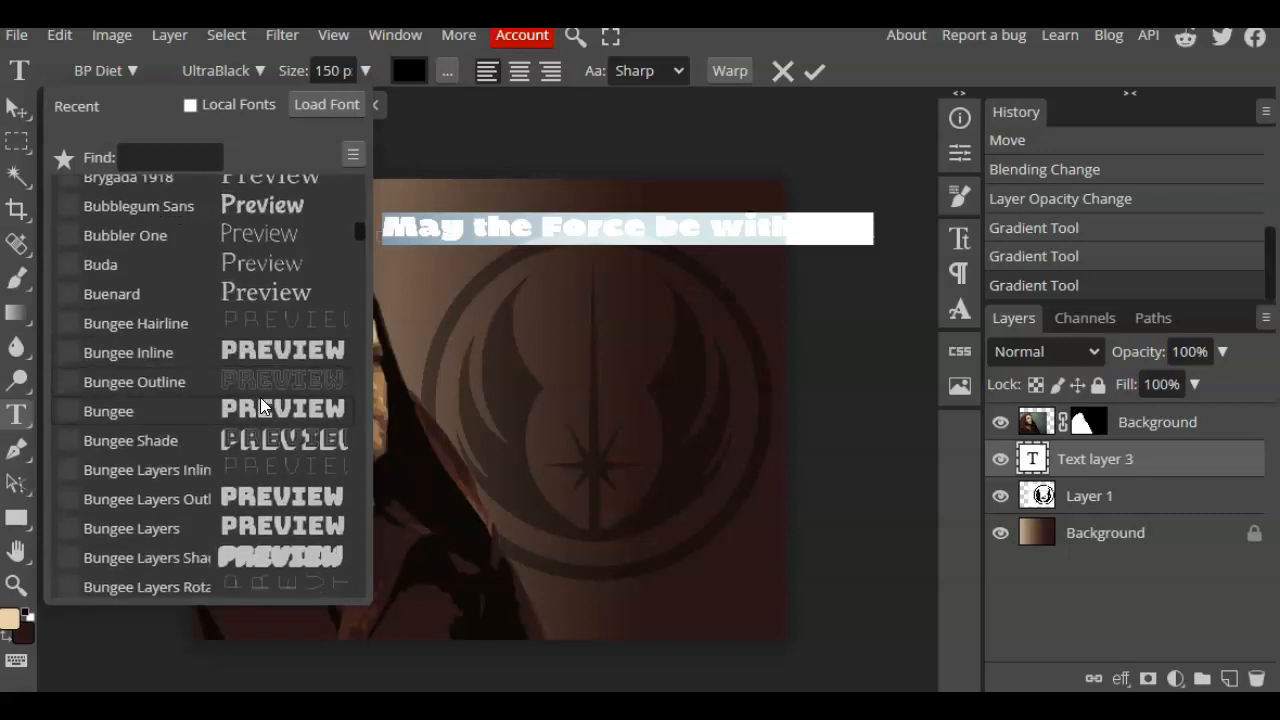
scroll(260, 397, "down", 1)
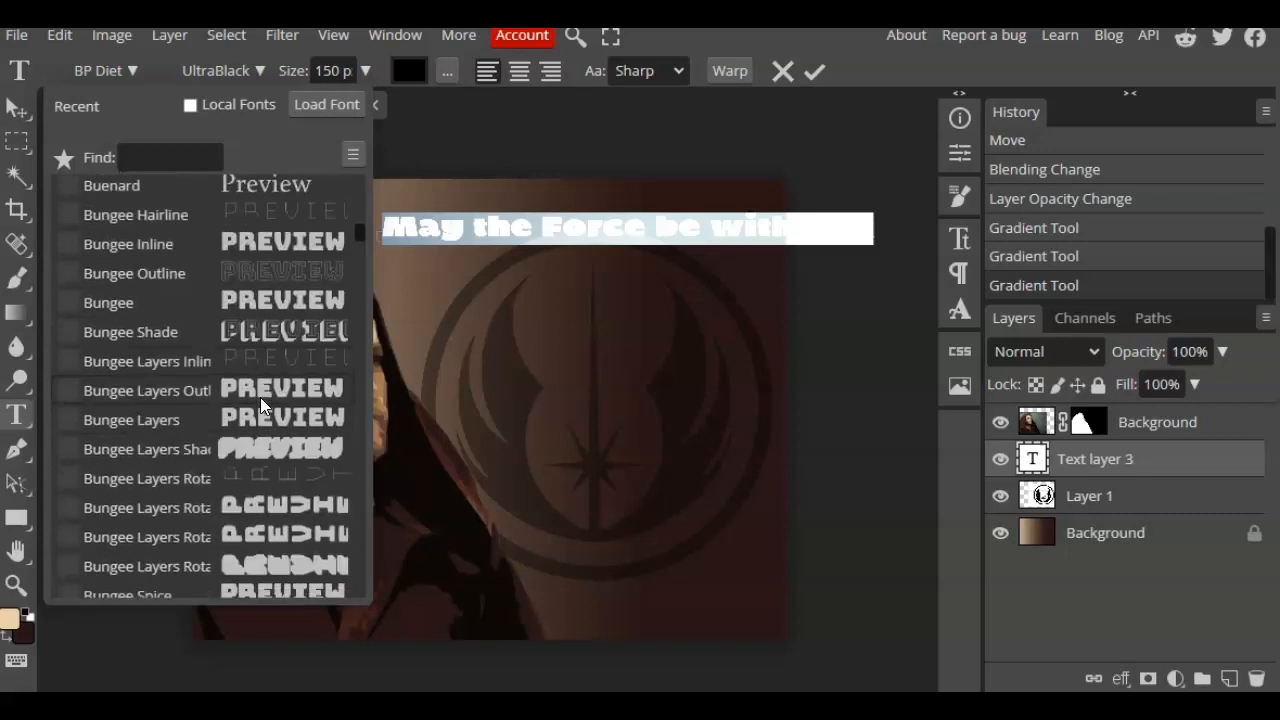
scroll(260, 397, "down", 3)
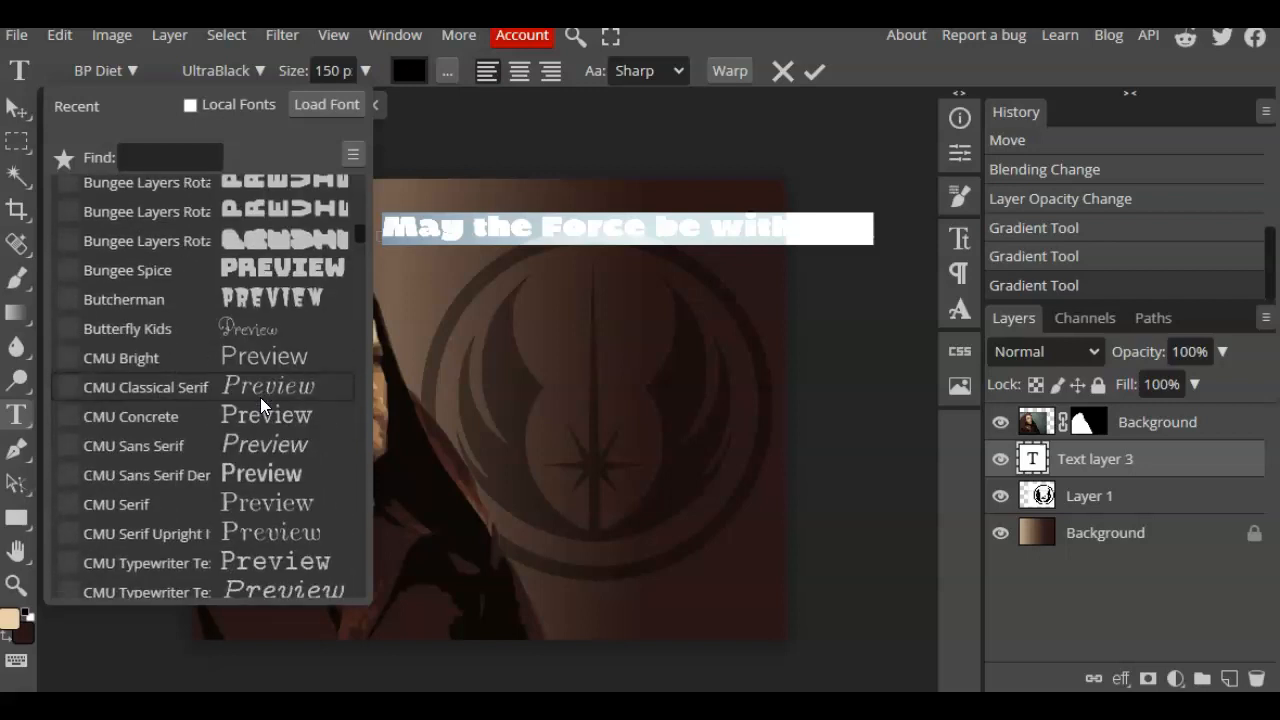
left_click(273, 299)
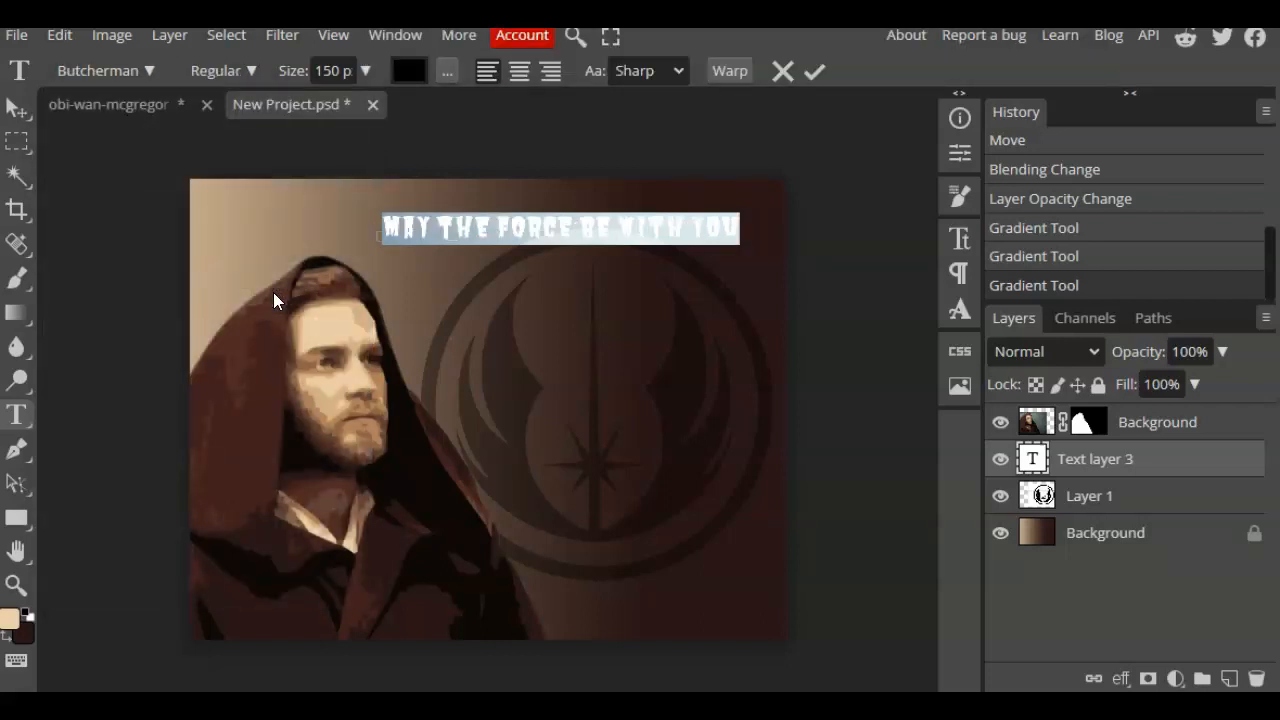
- Break the quote into four lines reading "May", "the Force", "be" and "with you", removing the leftover spaces
left_click(433, 228)
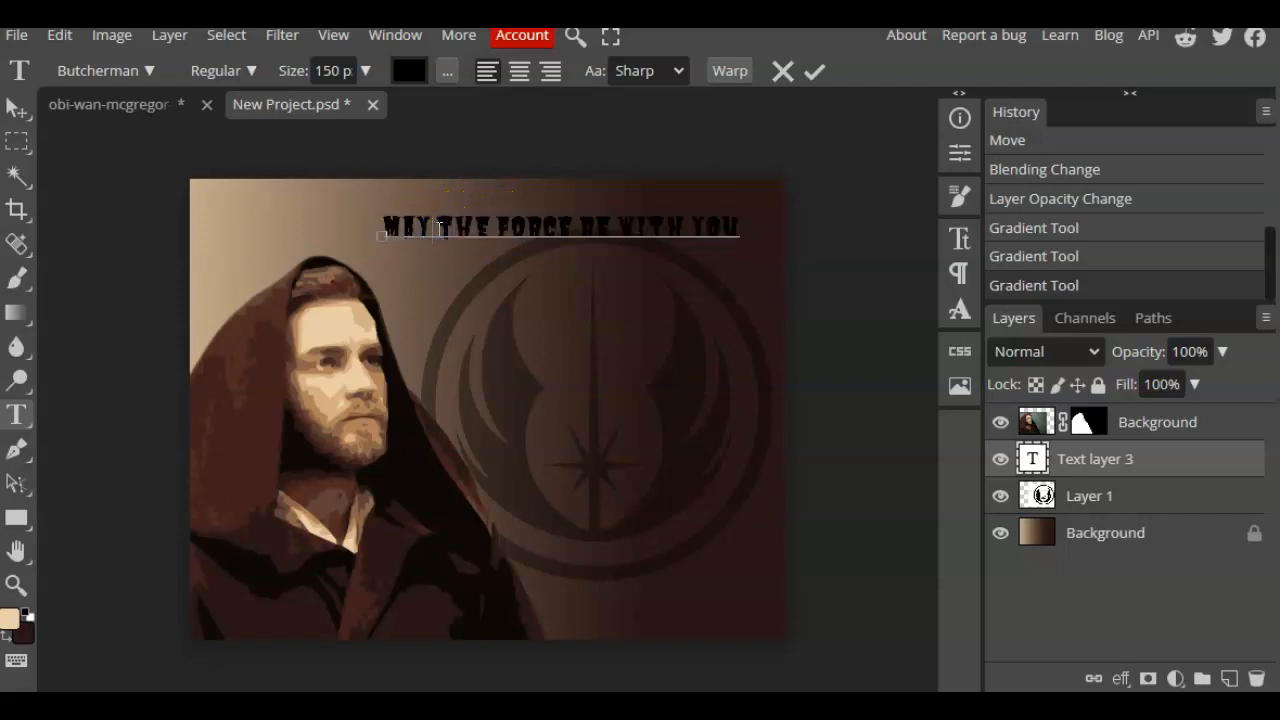
key("Return")
left_click(529, 255)
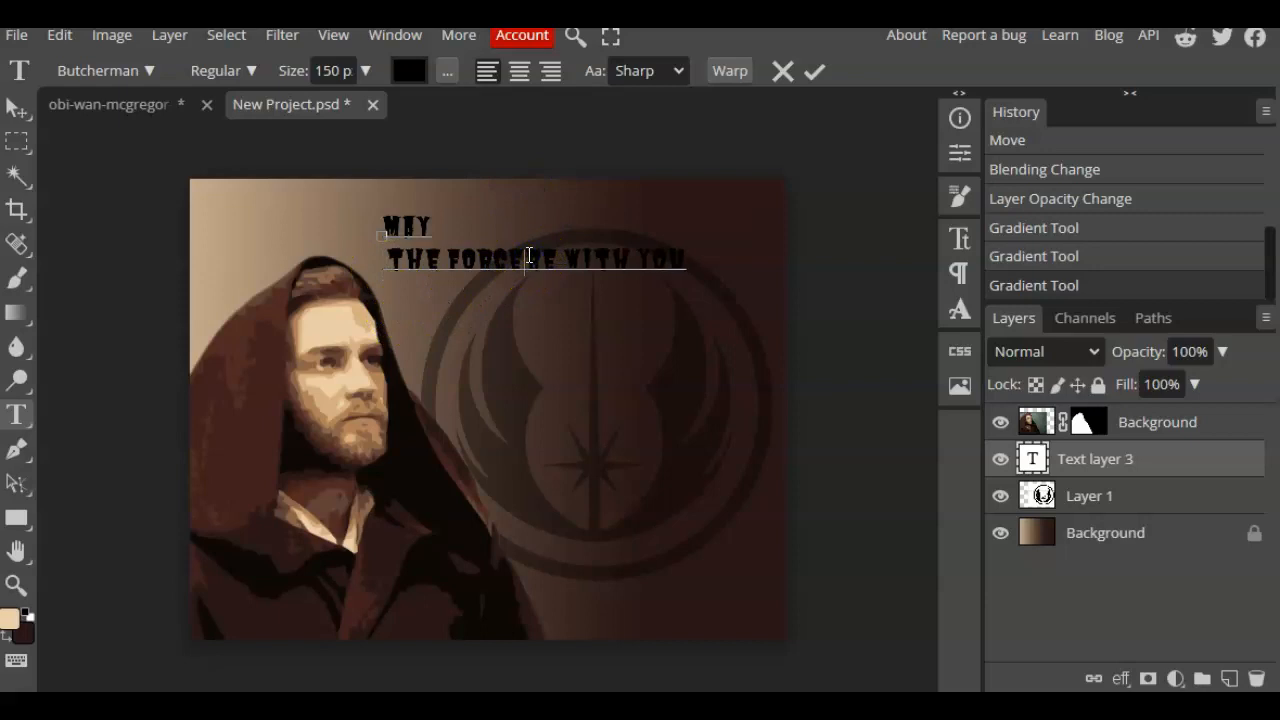
key("Return")
left_click(386, 257)
key("BackSpace")
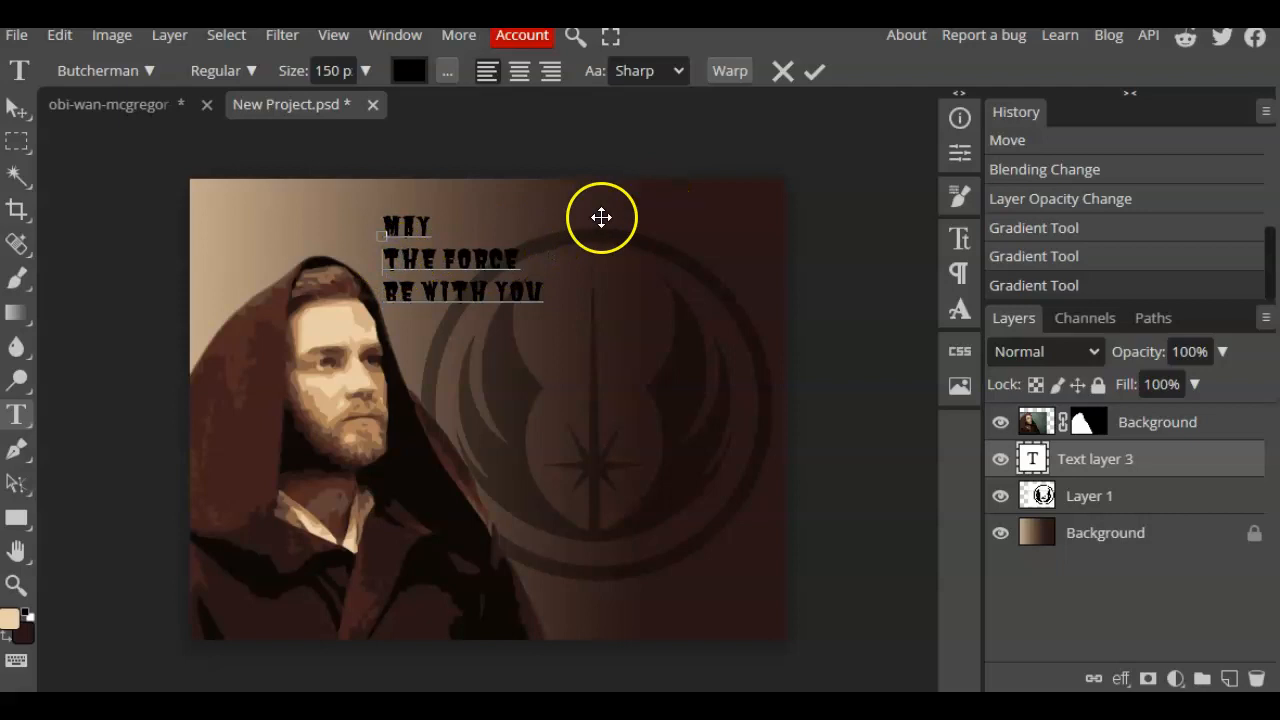
left_click(424, 294)
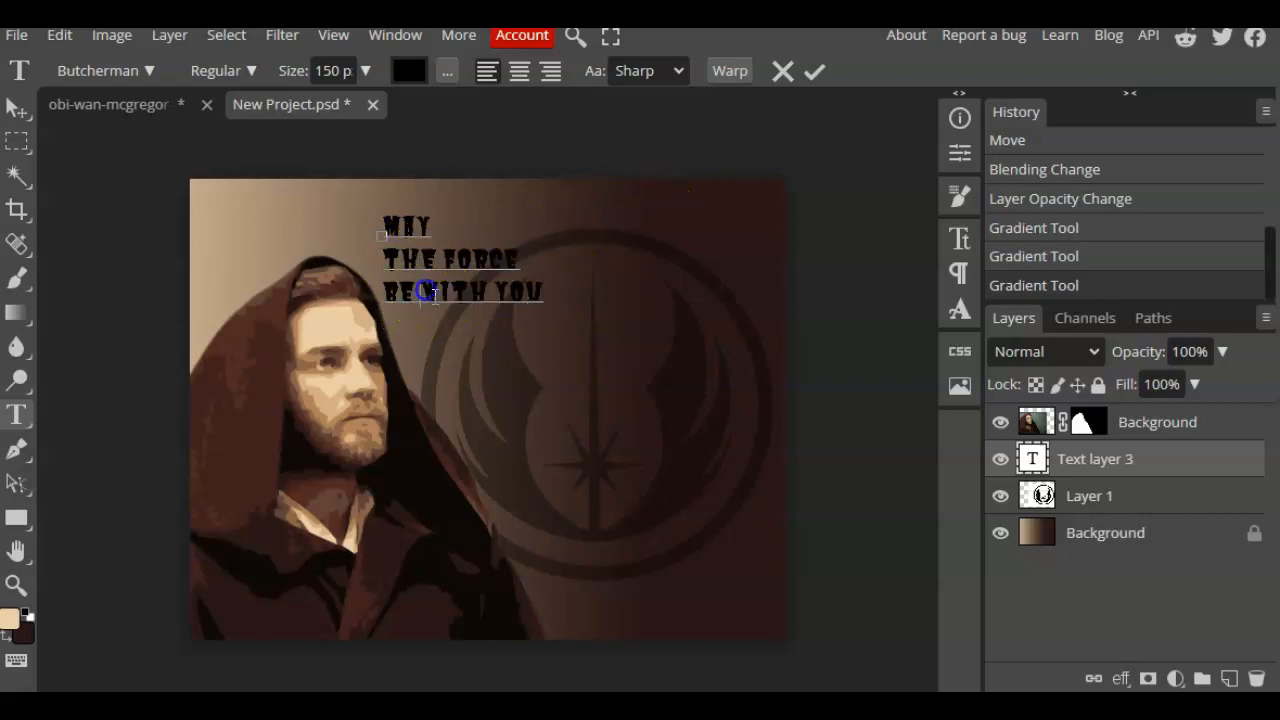
key("BackSpace")
key("Return")
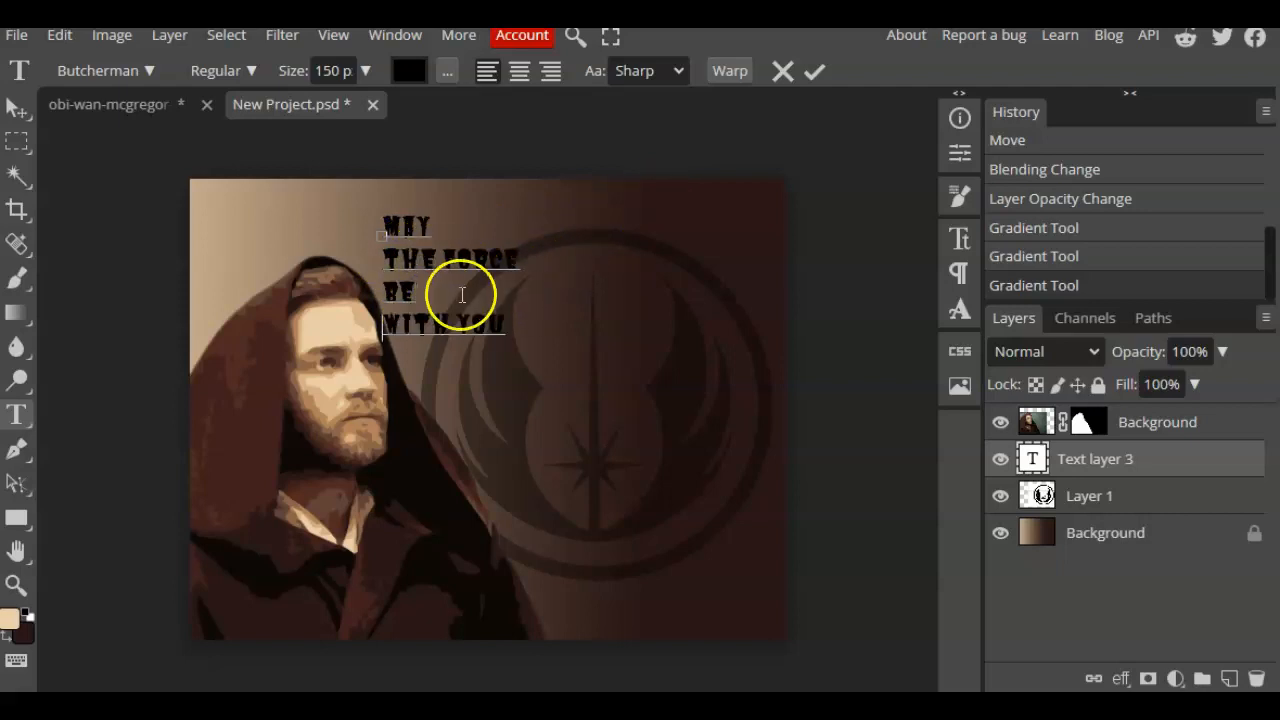
- Center-align all four lines of the quote and move the text over the middle of the Jedi Order logo
left_click_drag(502, 325, 318, 211)
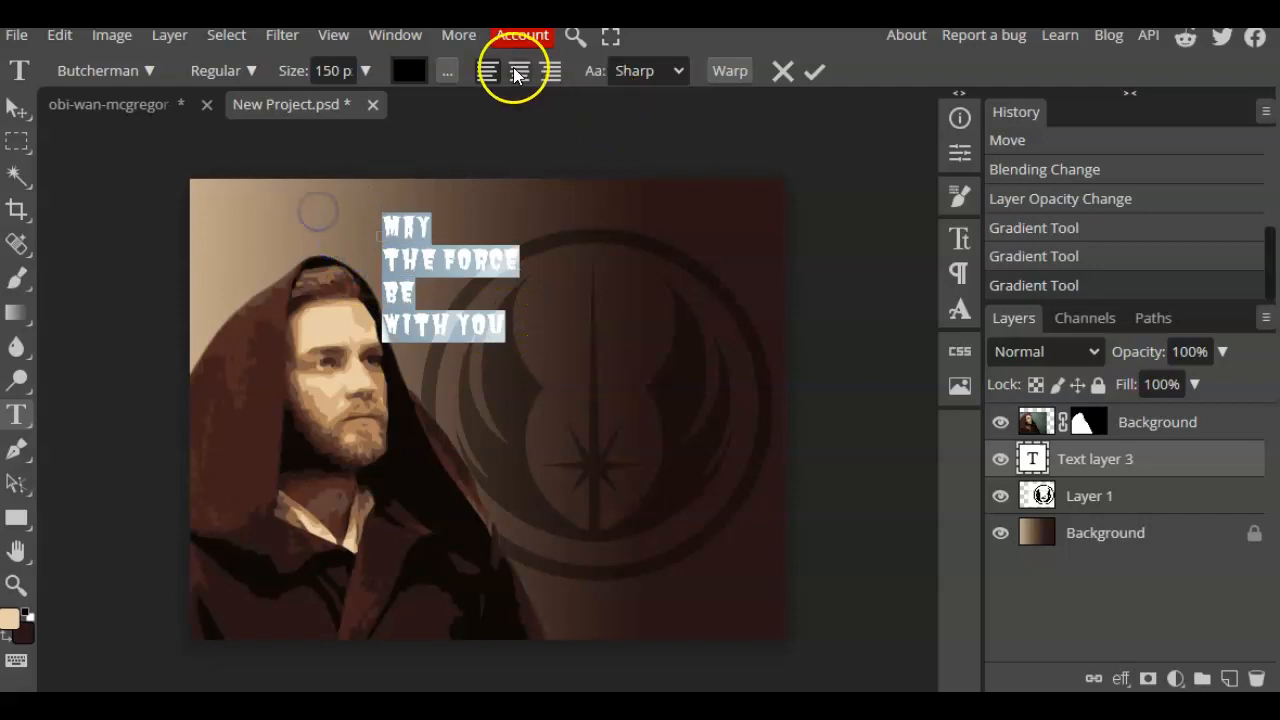
left_click(519, 70)
left_click(16, 107)
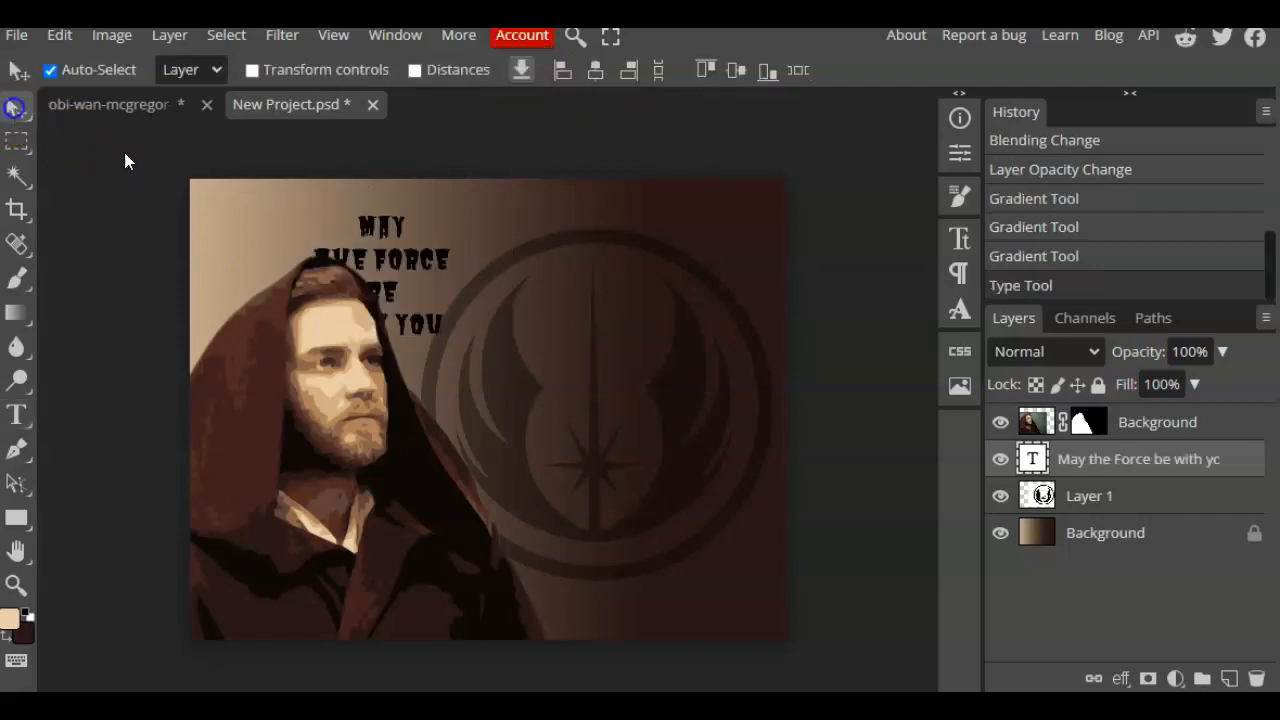
left_click_drag(386, 259, 629, 351)
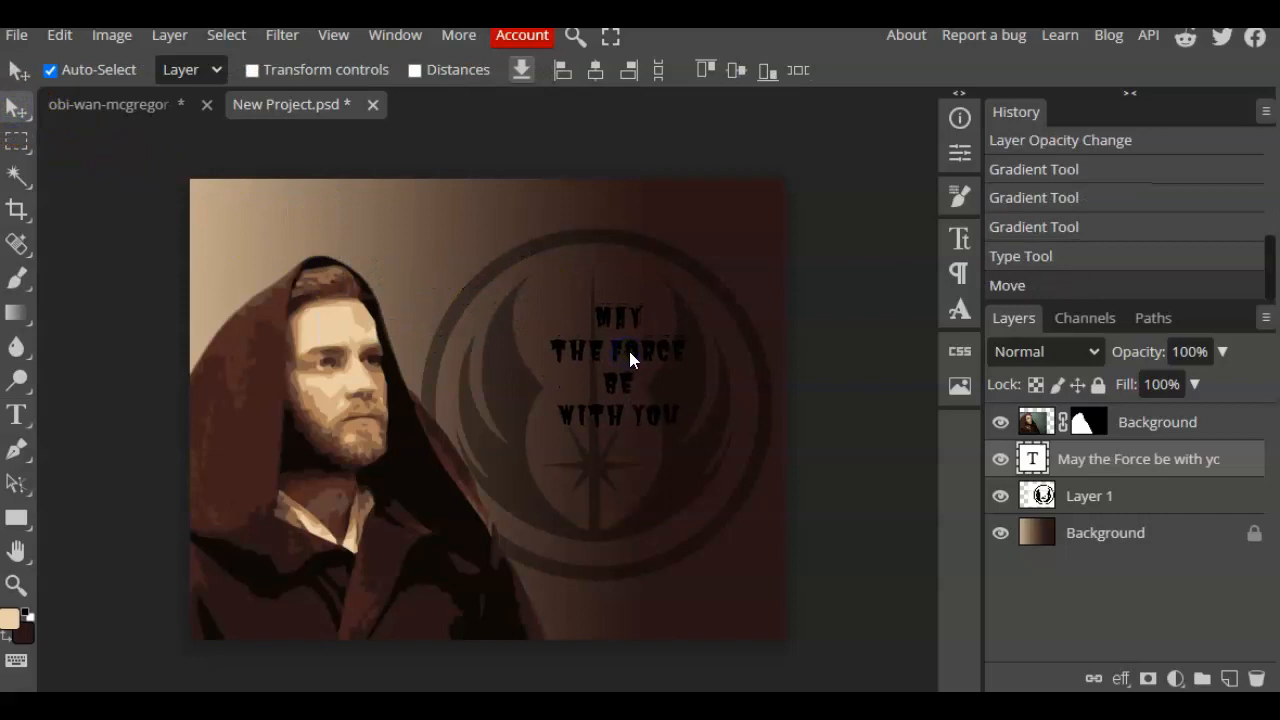
- Recolor the quote with the light skin tone eacea7 sampled from the portrait's forehead
left_click(16, 415)
left_click(410, 72)
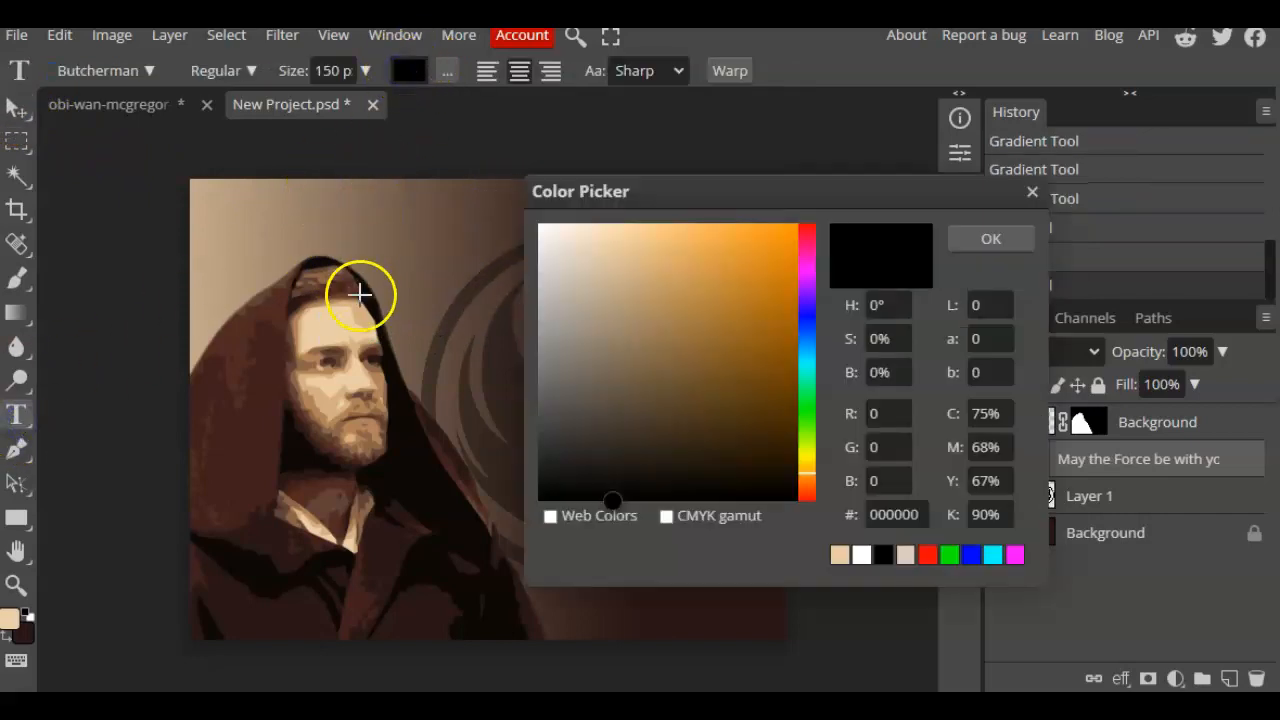
left_click(329, 323)
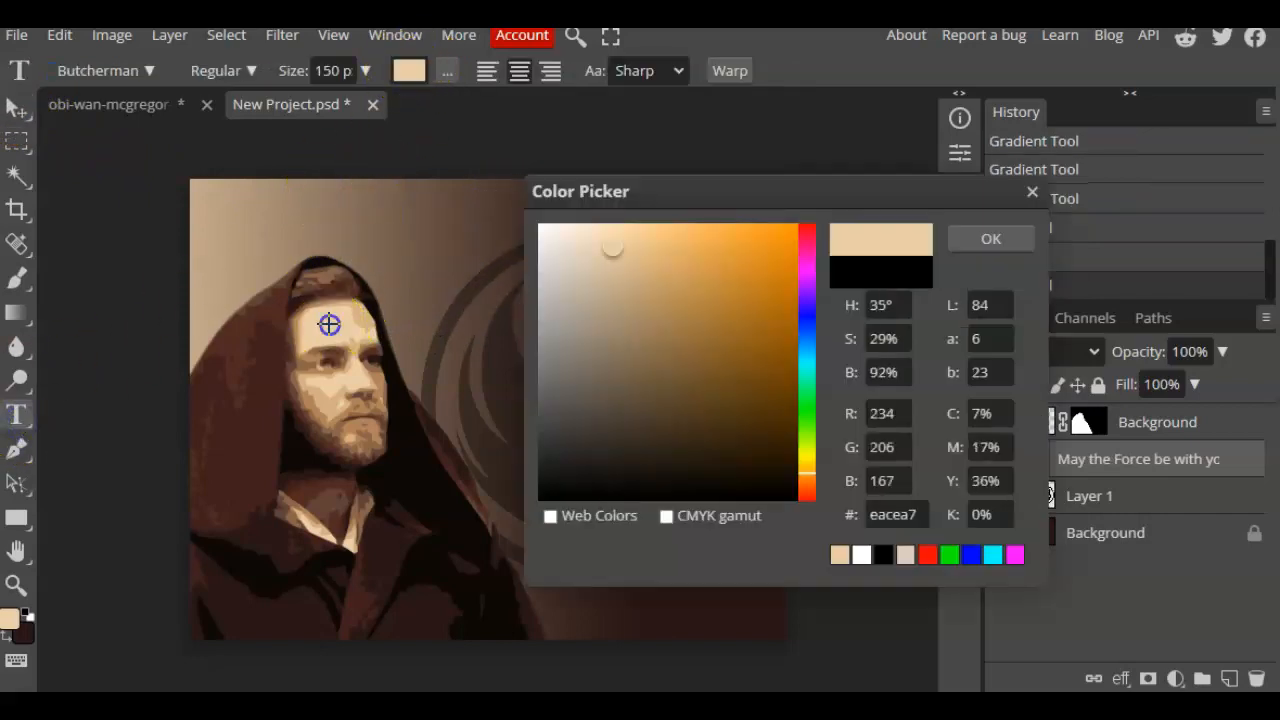
left_click(972, 237)
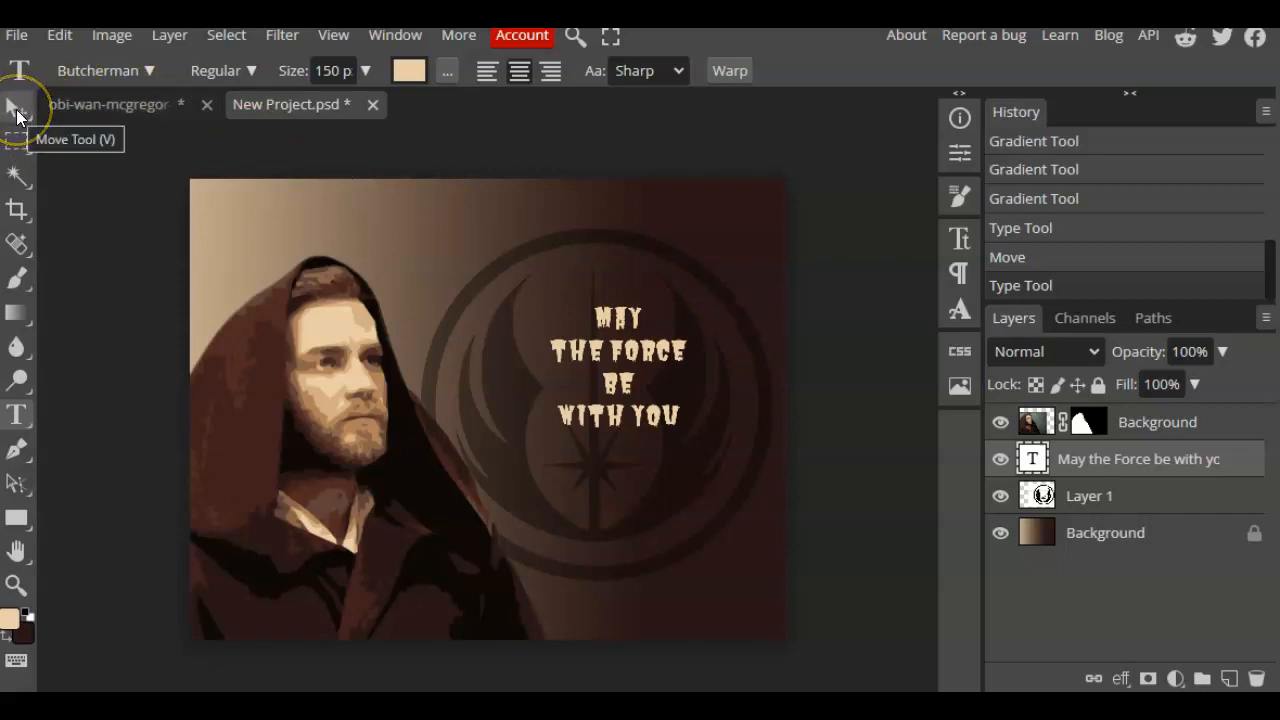
- Tighten the letter spacing of the quote by setting its tracking to -52%
left_click(16, 411)
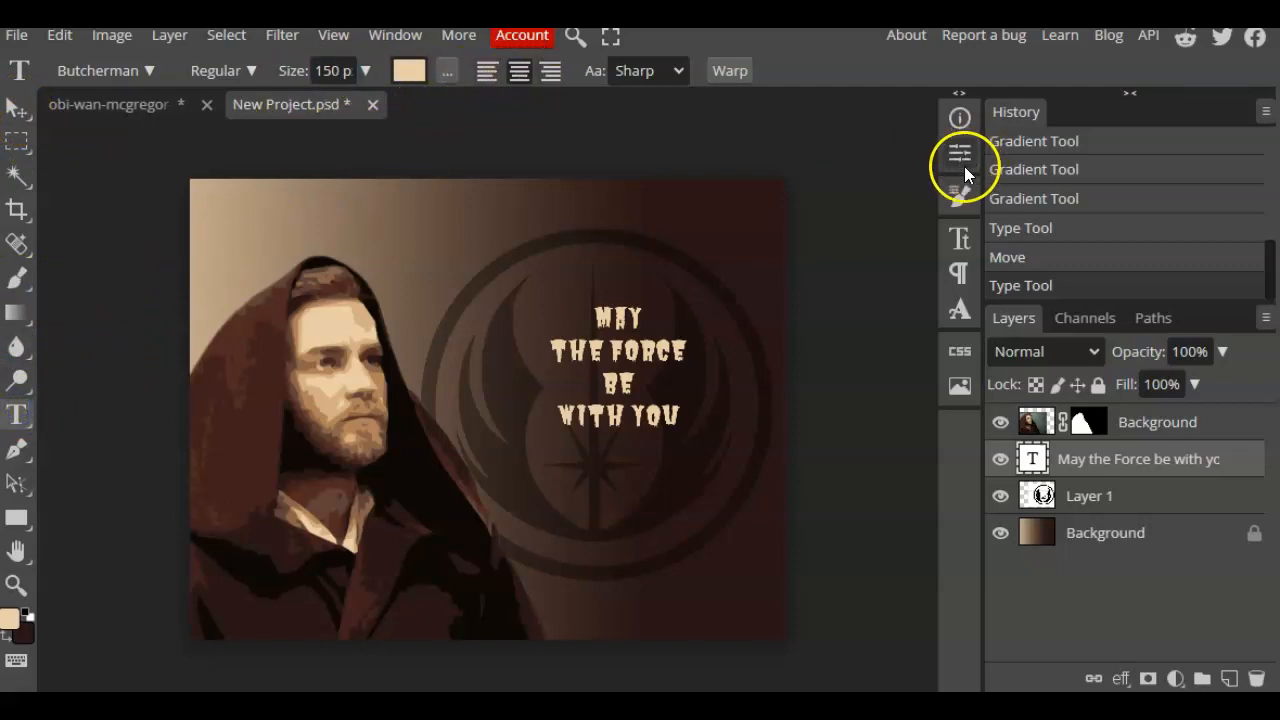
left_click(962, 242)
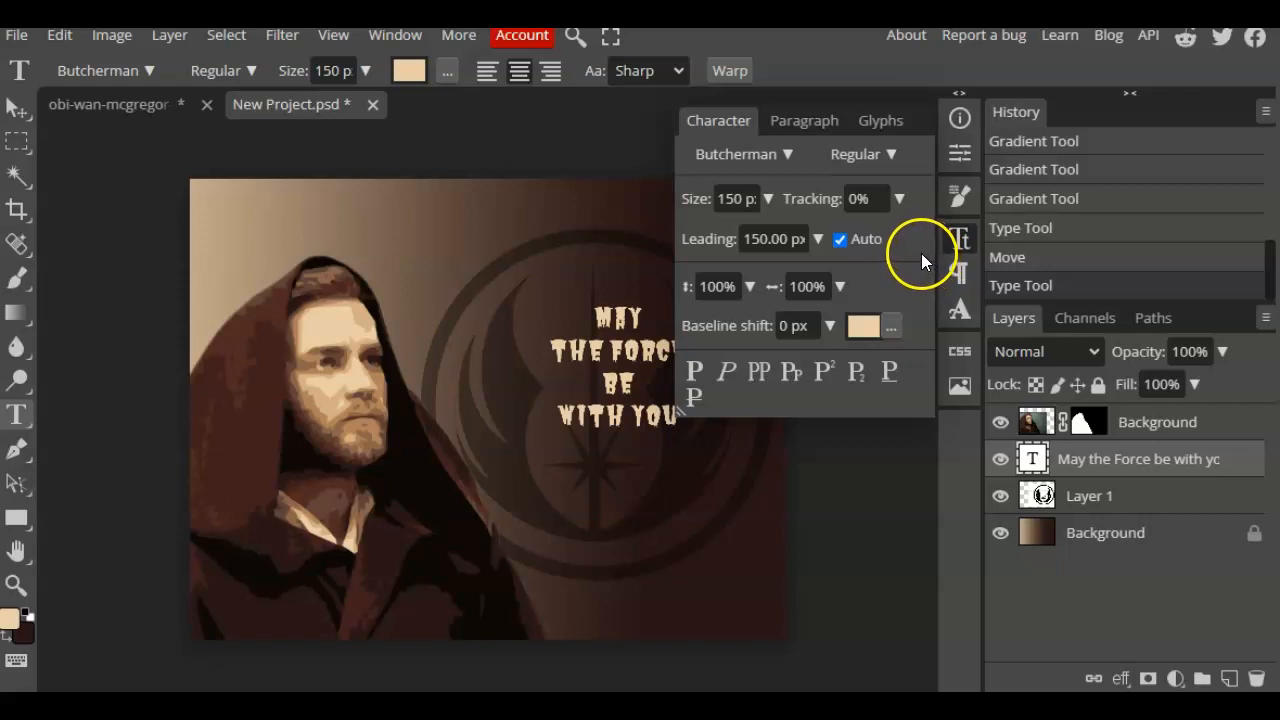
left_click(900, 199)
left_click_drag(840, 230, 833, 232)
left_click(771, 262)
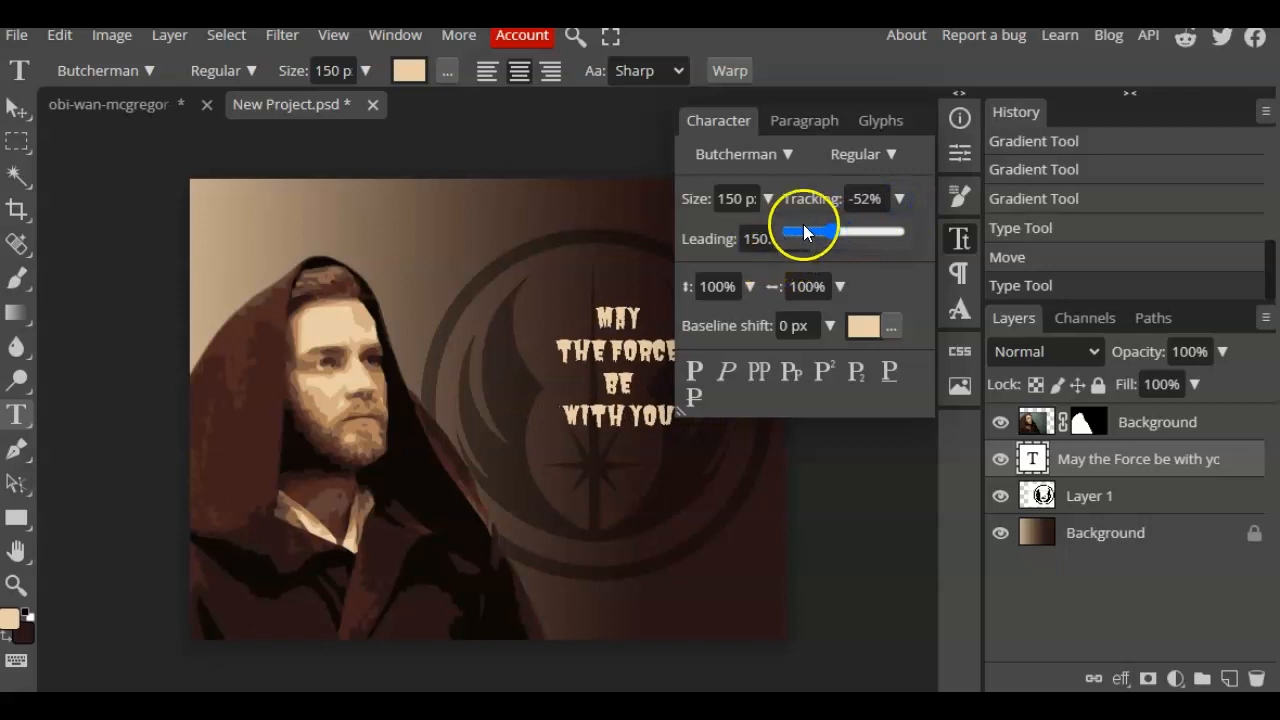
- Try a leading of 100 px on the quote and restore the automatic leading
left_click(748, 246)
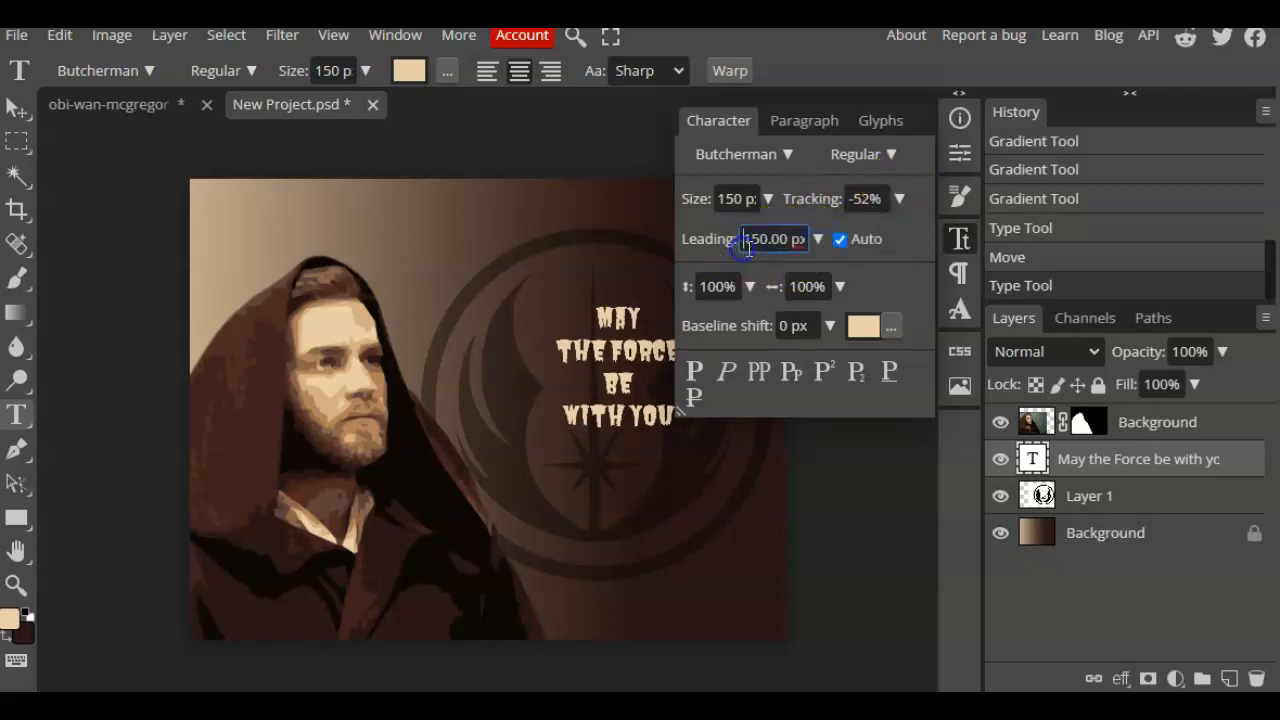
left_click(821, 237)
mouse_move(811, 267)
left_mouse_down()
mouse_move(846, 268)
mouse_move(802, 269)
mouse_move(823, 268)
left_mouse_up()
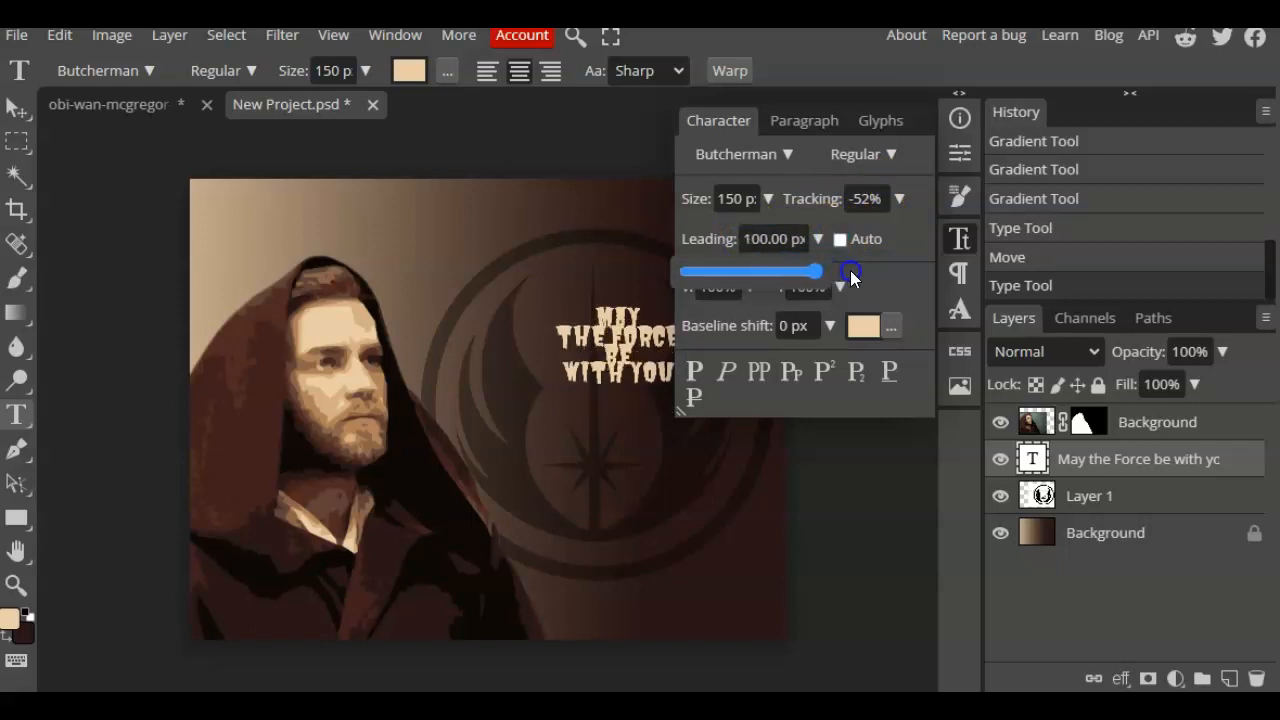
left_click(770, 240)
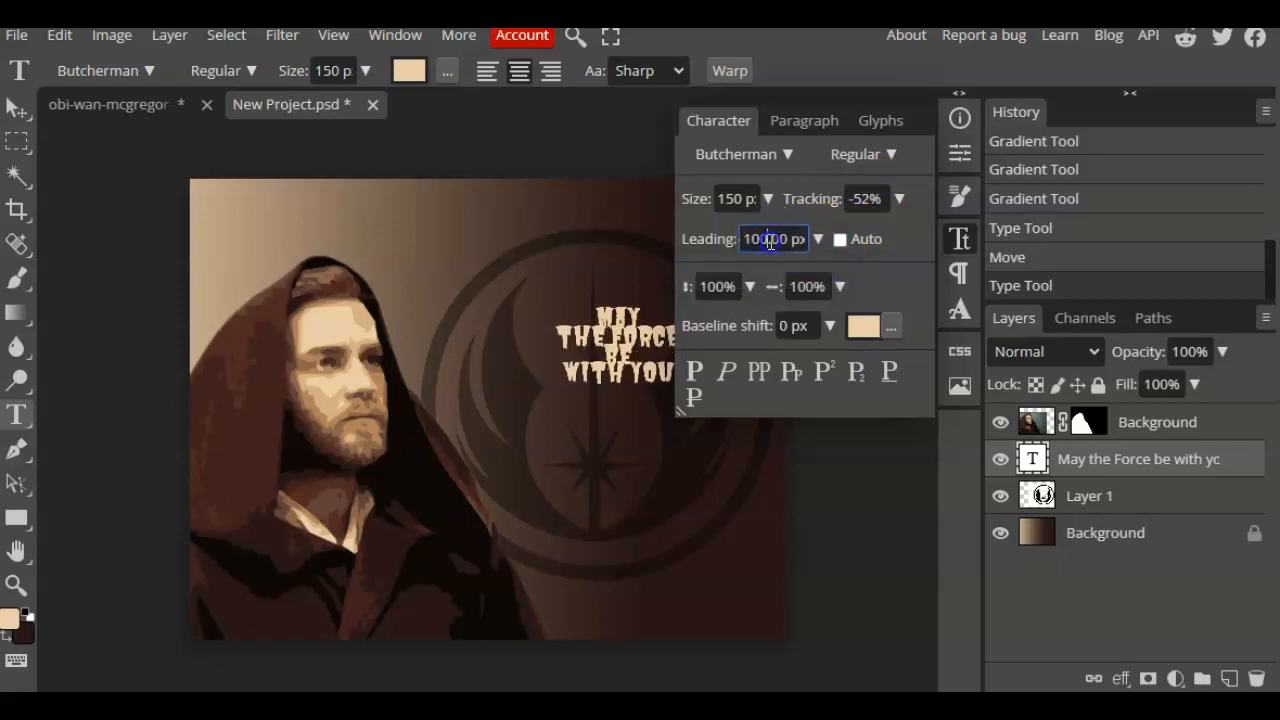
left_click(840, 241)
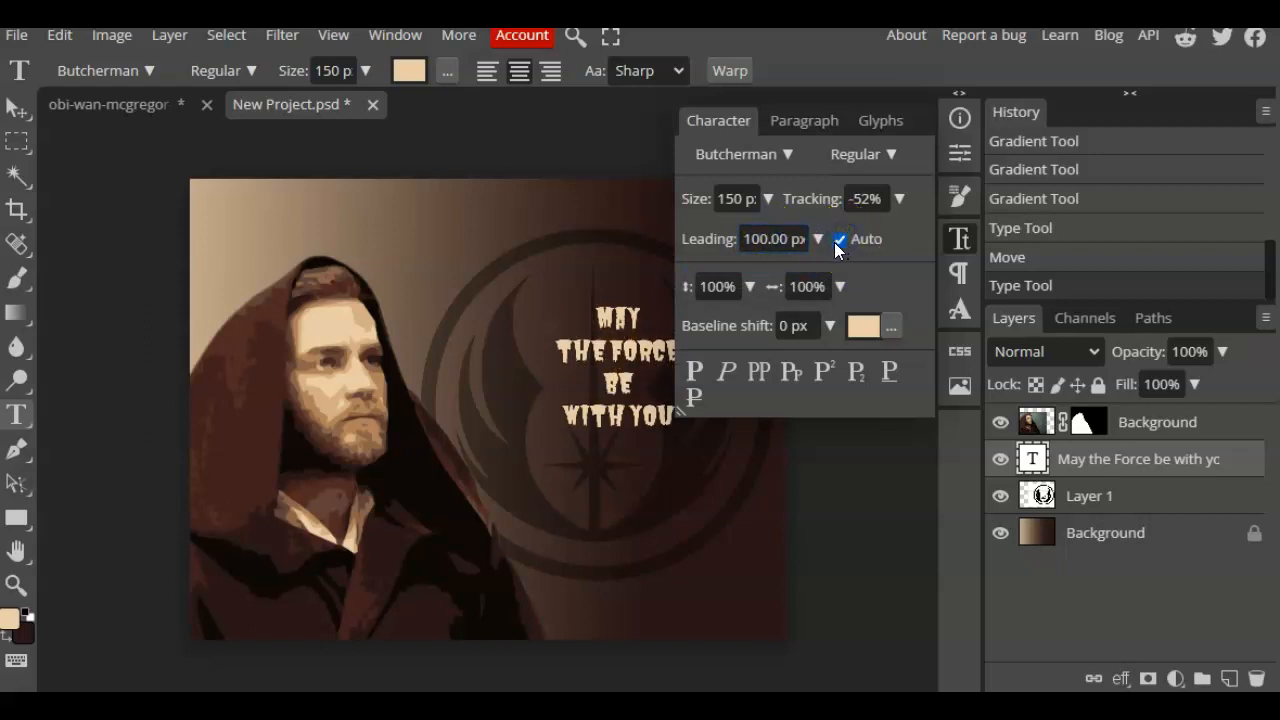
left_click(961, 240)
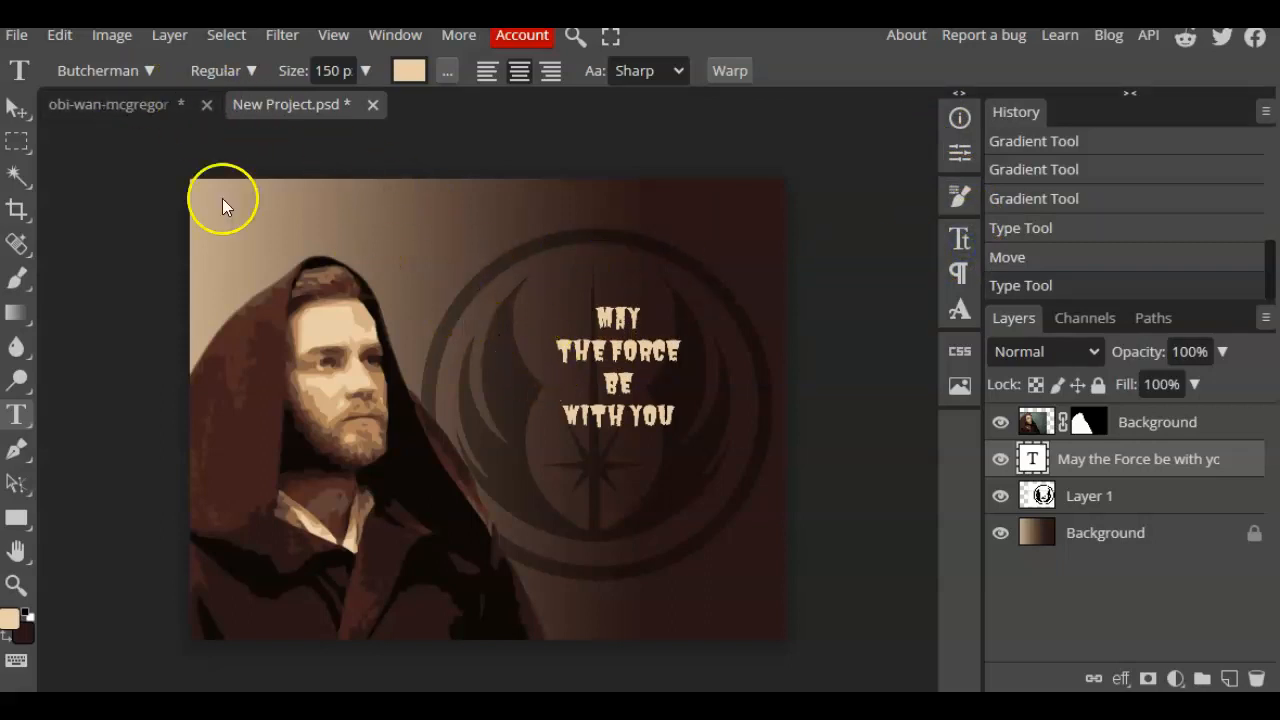
- Enlarge the quote with Free Transform to fill the area over the logo, and place its layer above the portrait layer
left_click(62, 44)
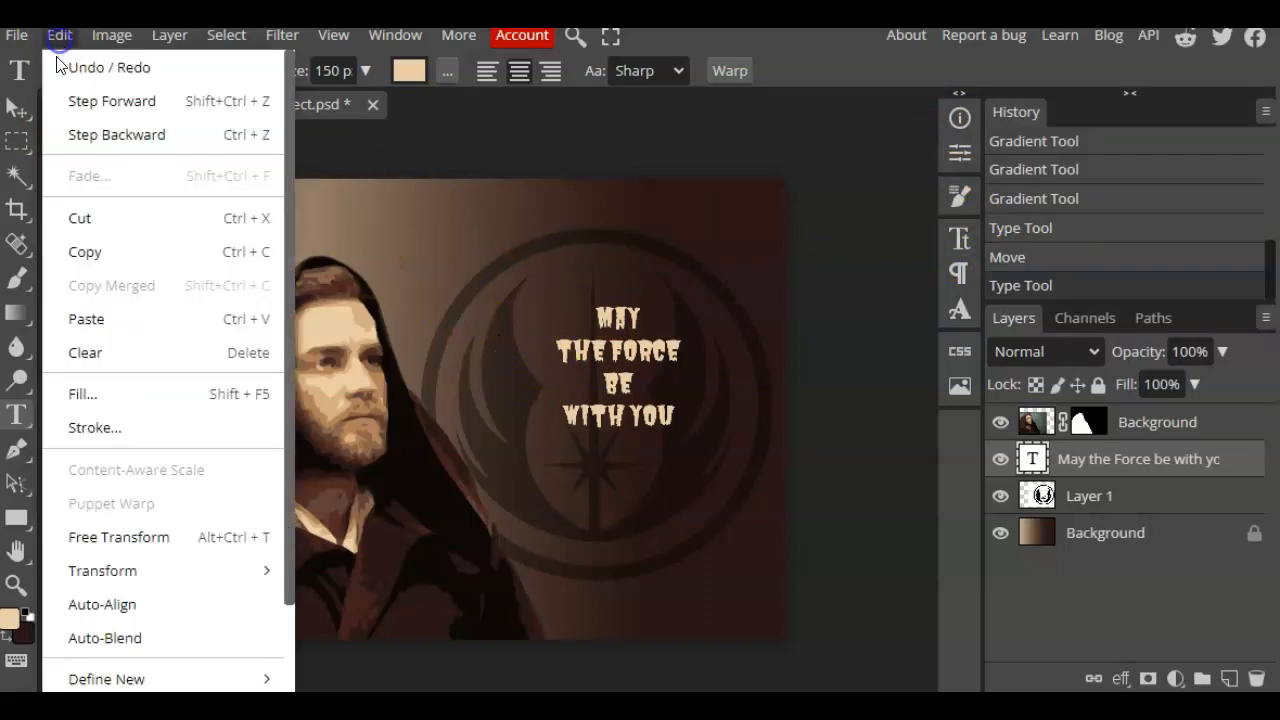
left_click(77, 536)
left_click_drag(555, 307, 449, 192)
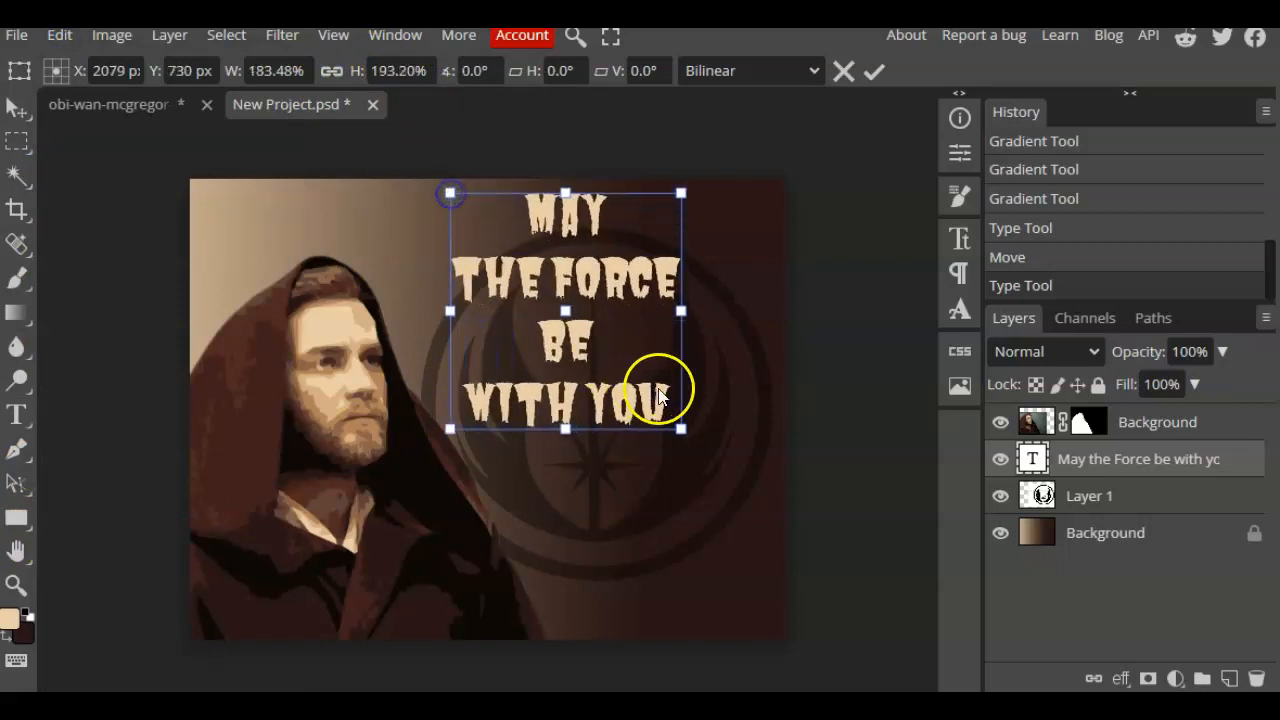
left_click_drag(678, 428, 757, 604)
key("Return")
left_click_drag(1098, 457, 1137, 478)
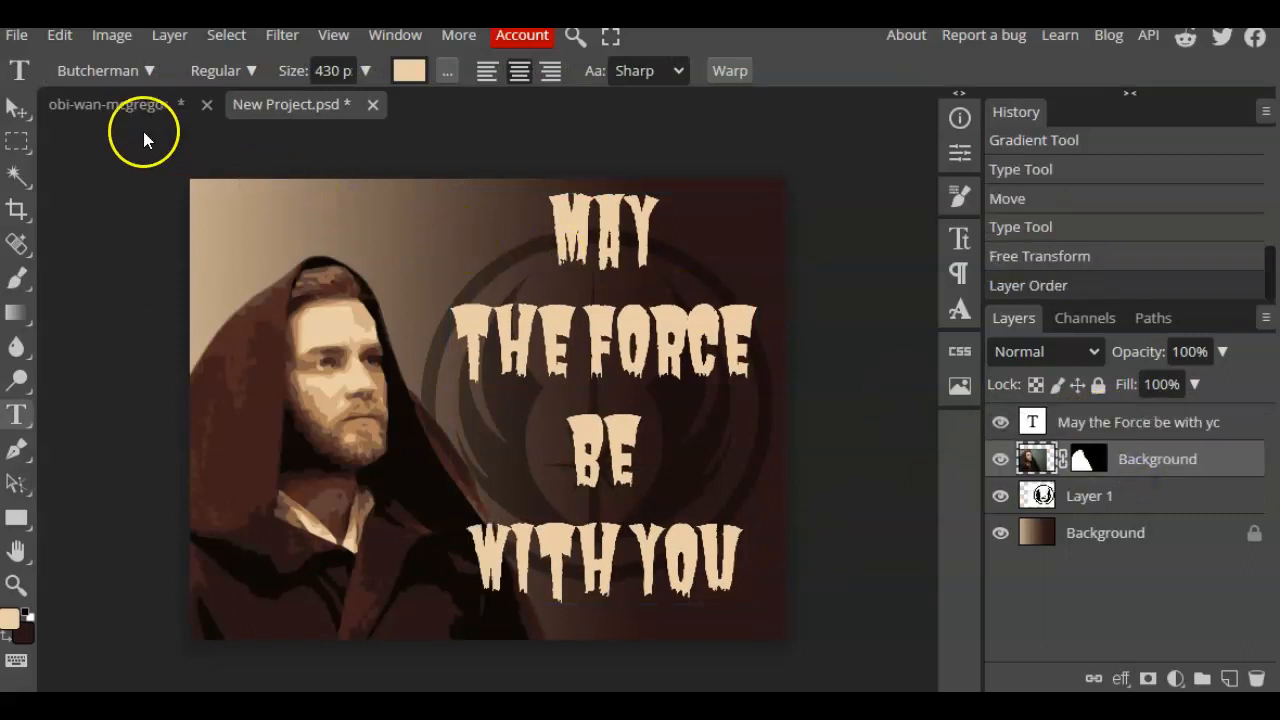
left_click(145, 74)
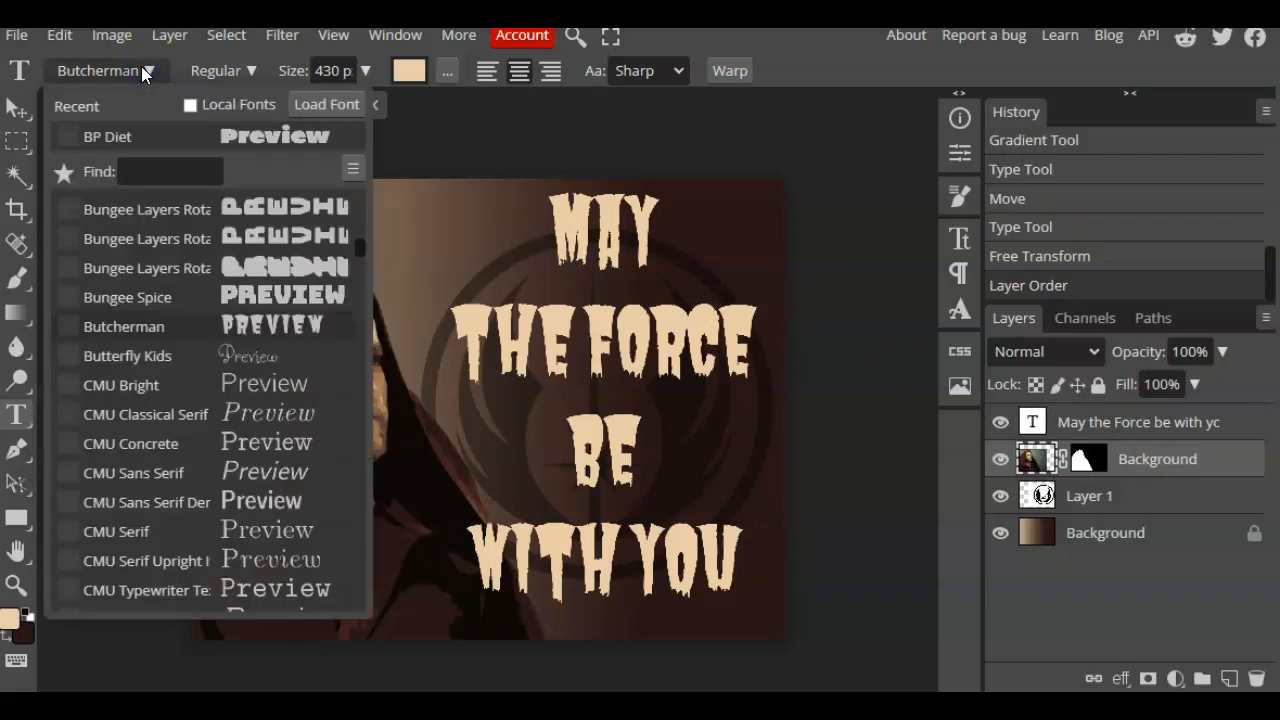
scroll(312, 429, "down", 3)
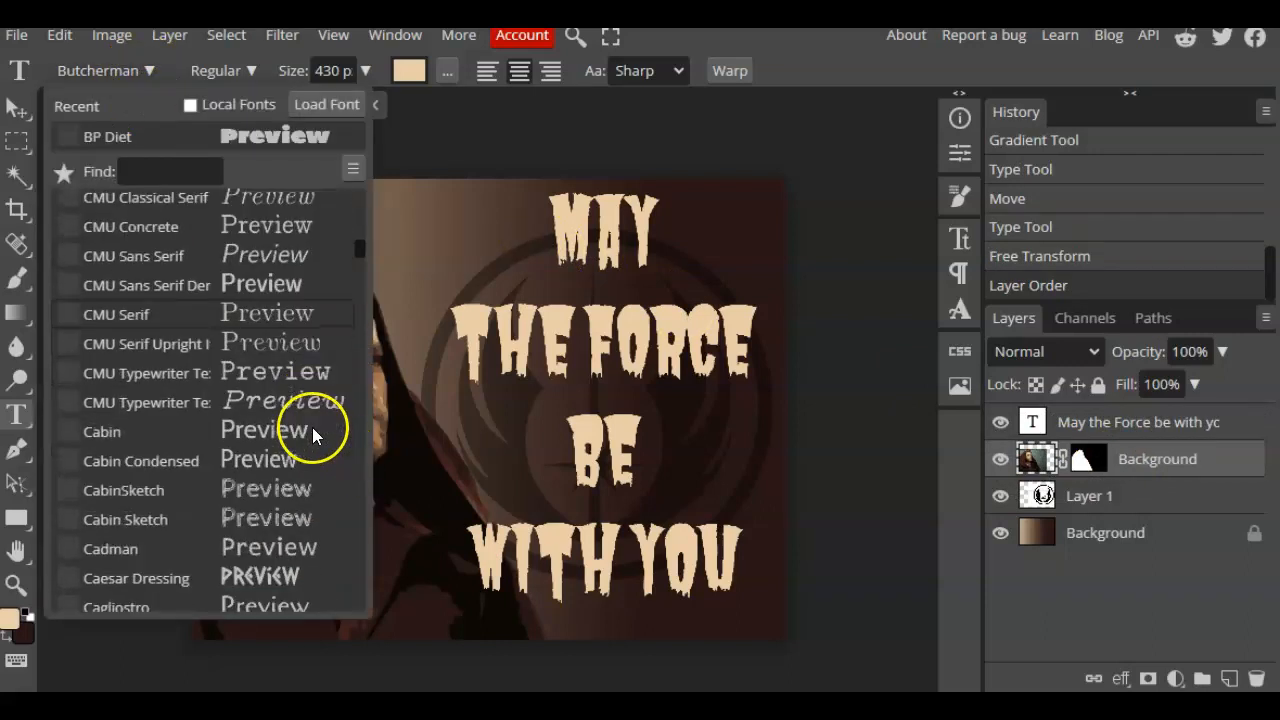
scroll(312, 427, "down", 5)
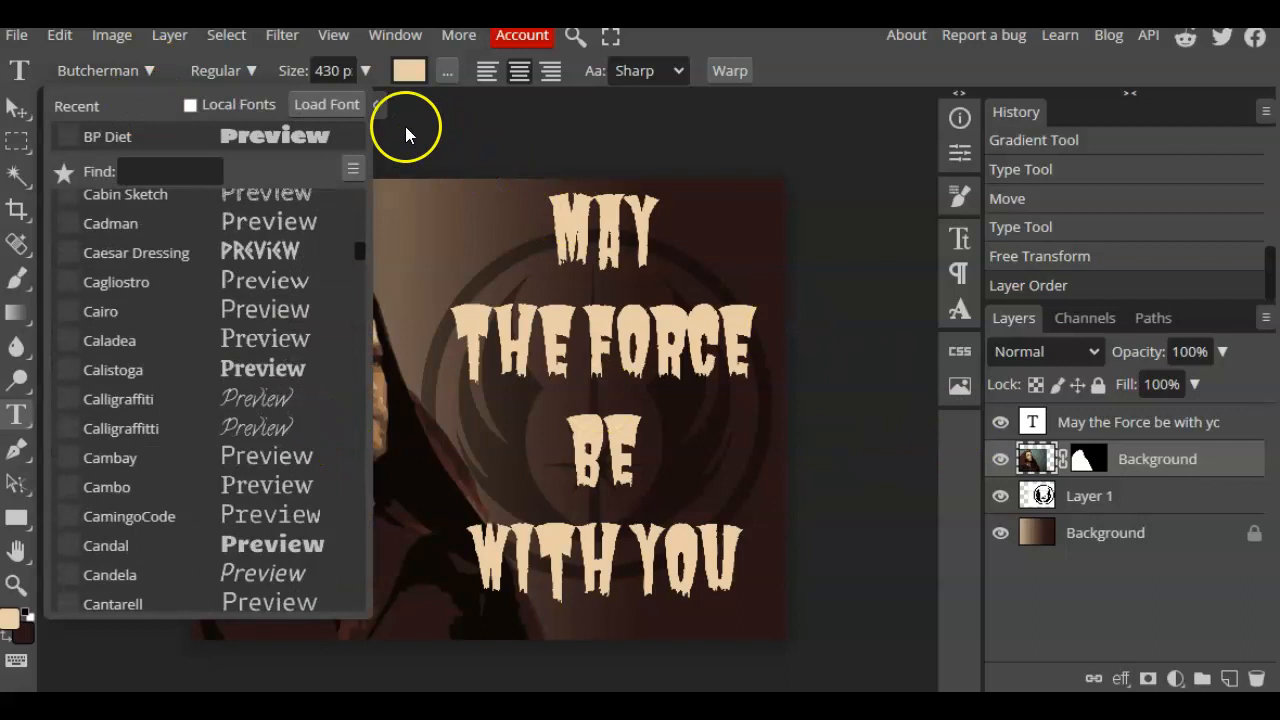
left_click(852, 39)
- Select the quote's text layer and change its font to Commando
left_click(1025, 422)
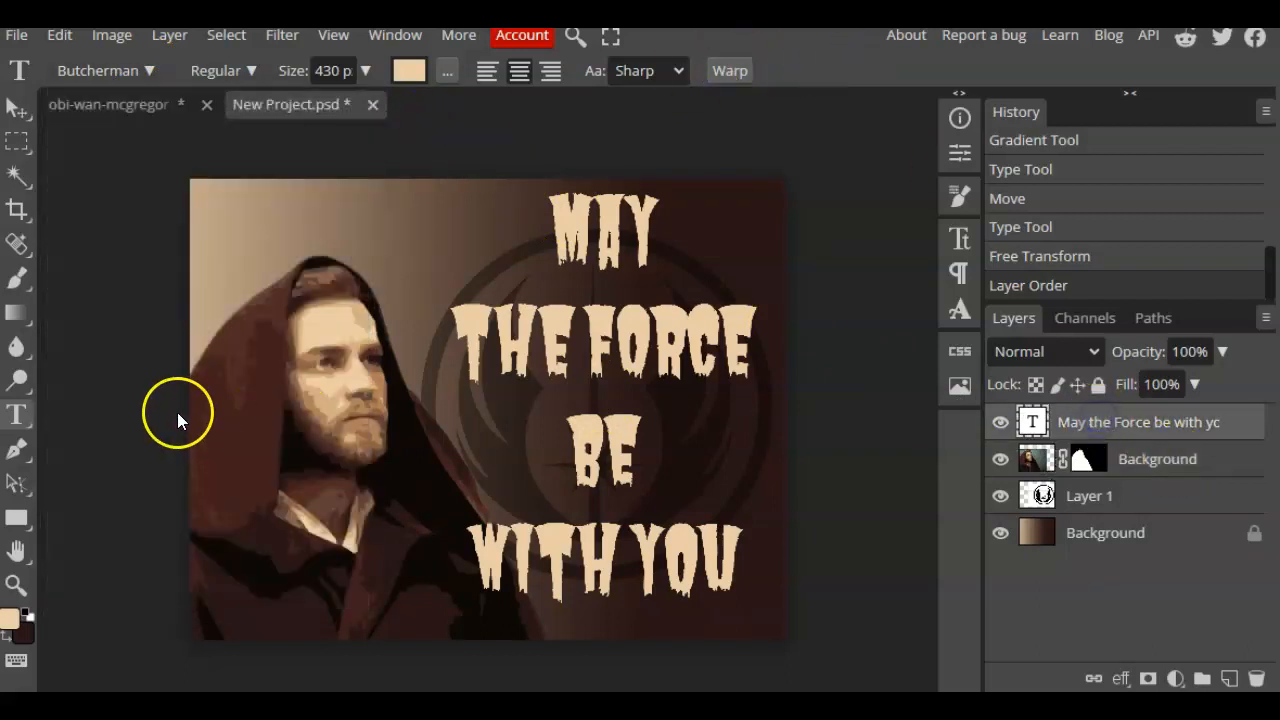
left_click(586, 340)
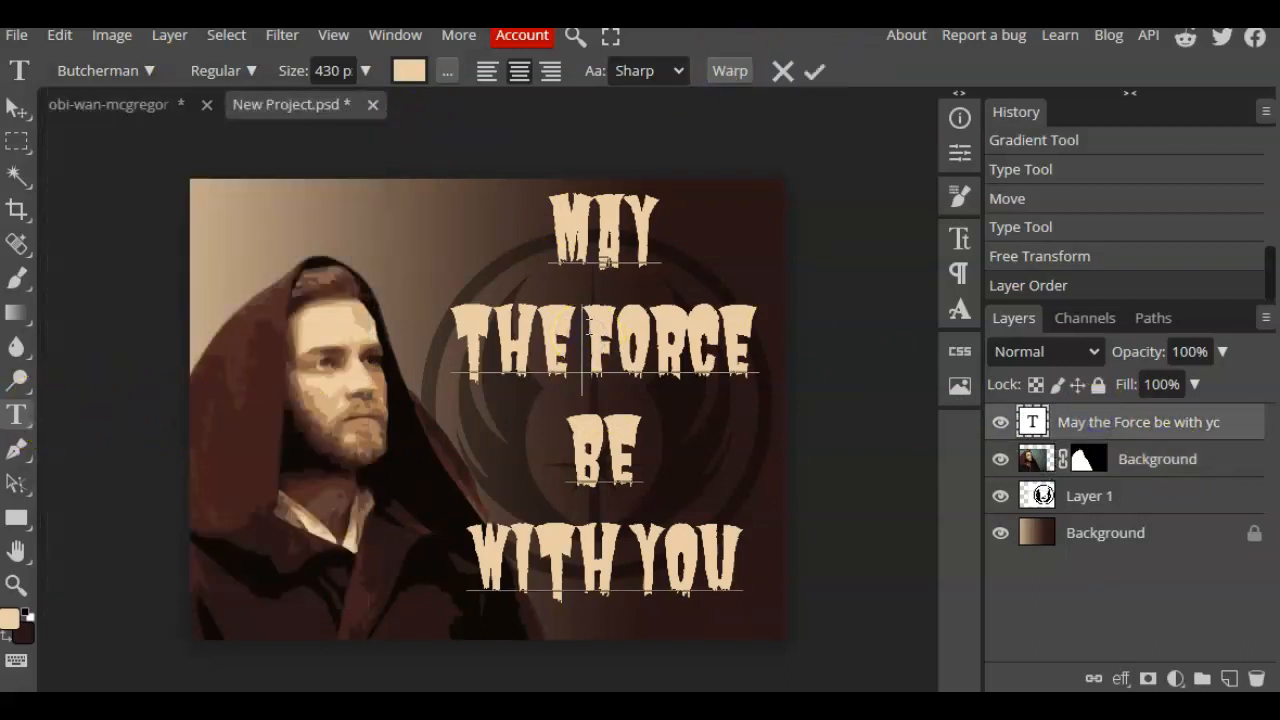
left_click(17, 107)
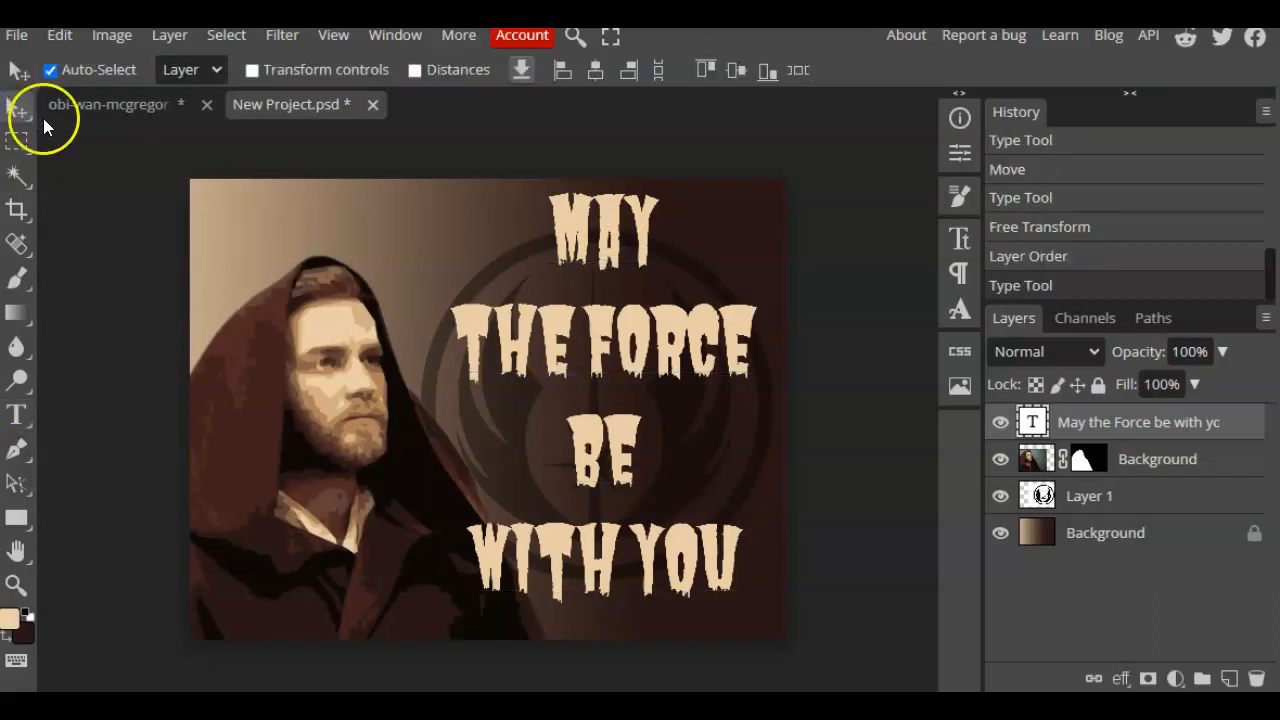
left_click(16, 414)
left_click(149, 68)
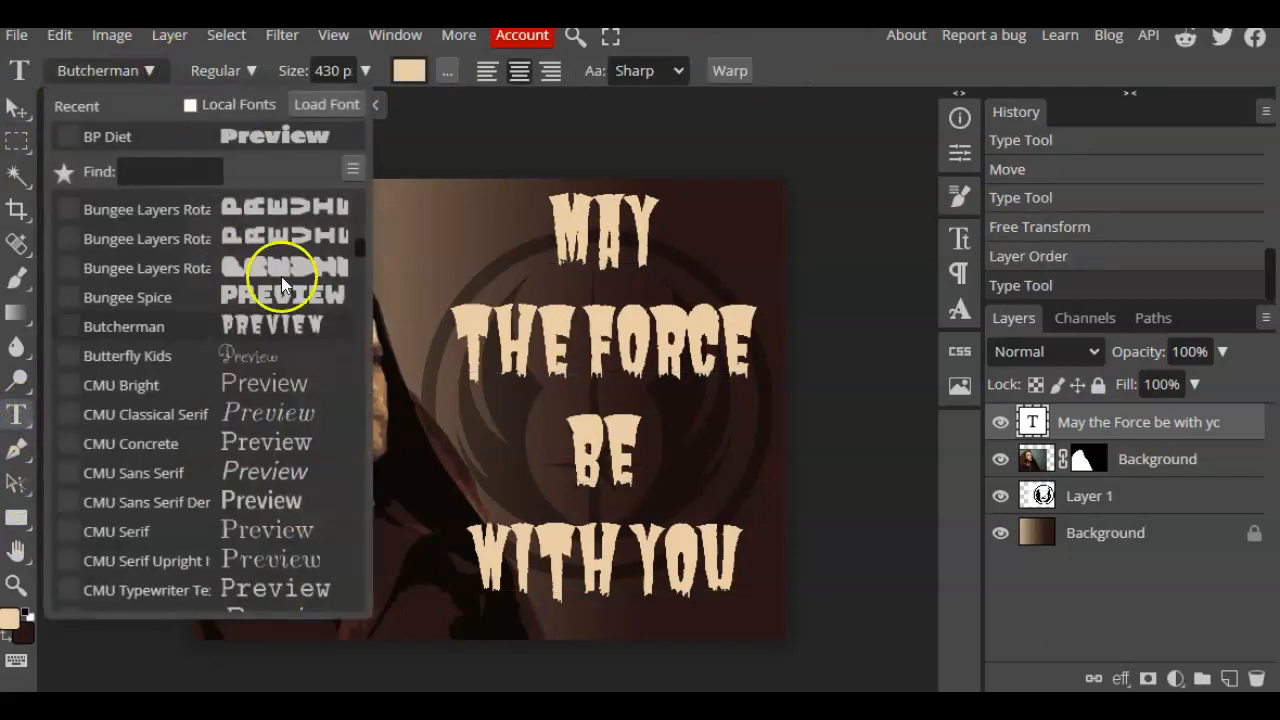
scroll(261, 402, "down", 3)
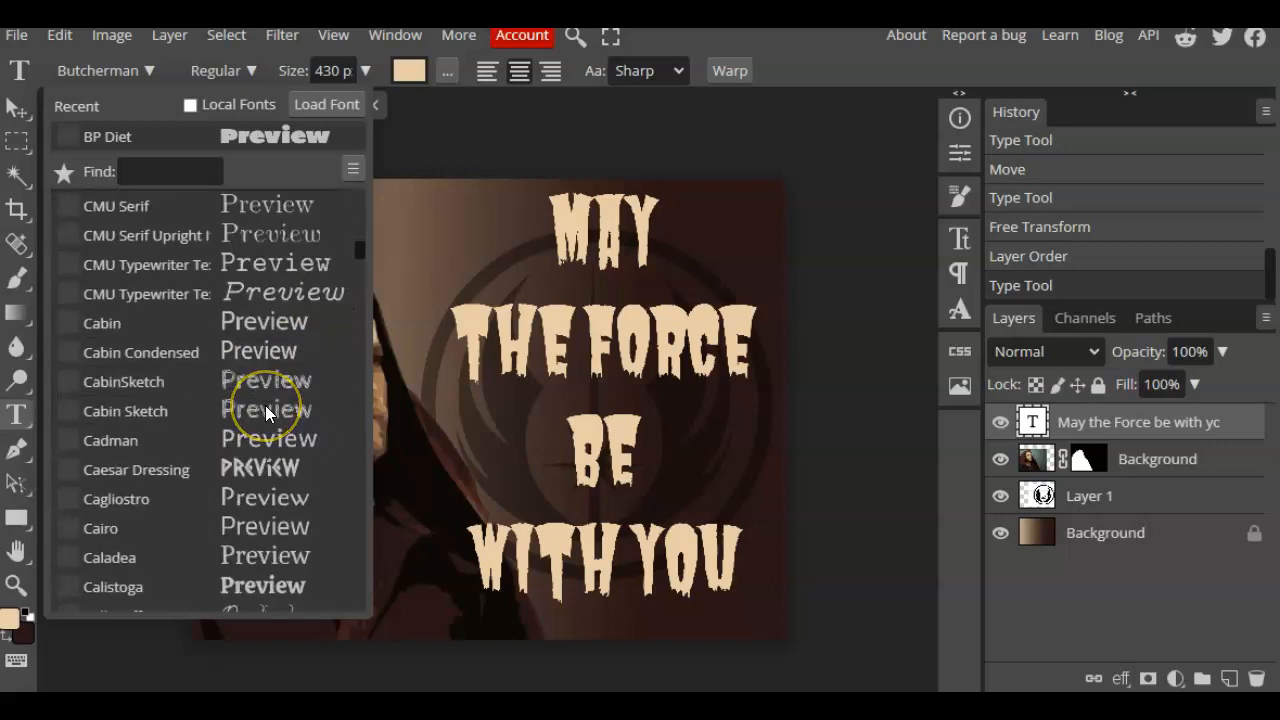
scroll(280, 450, "down", 4)
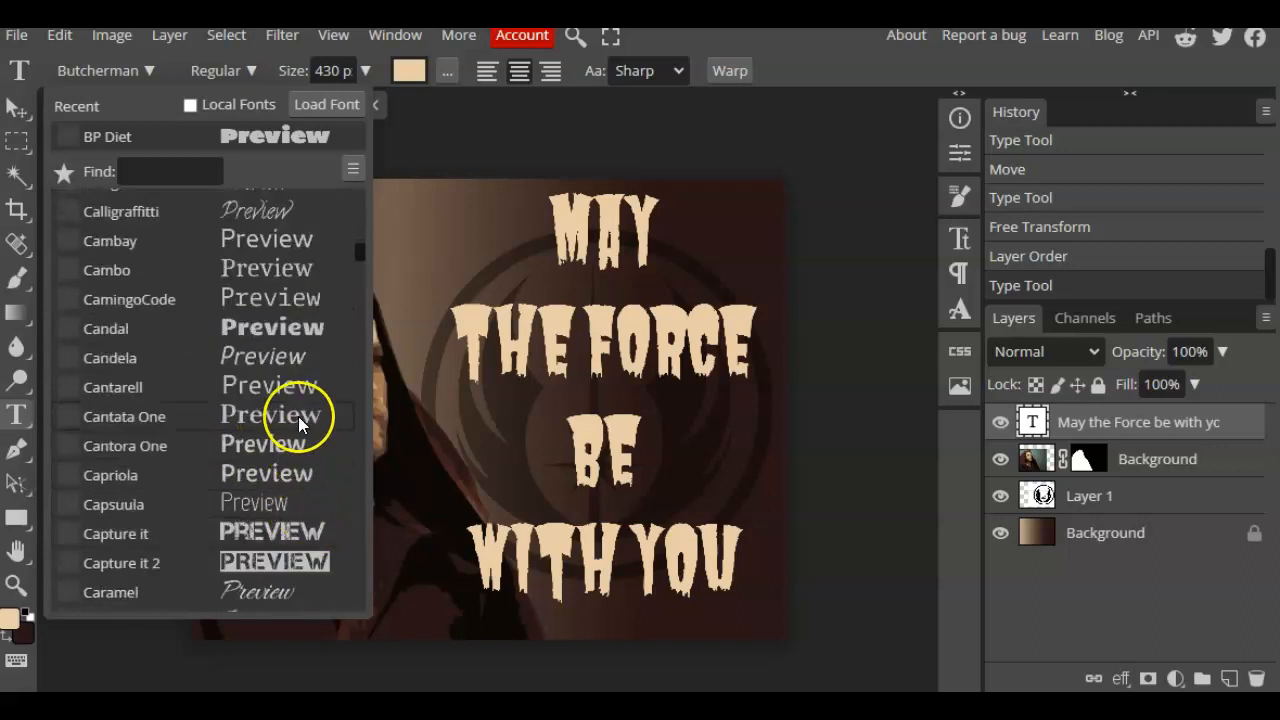
scroll(300, 420, "down", 1)
scroll(299, 424, "down", 2)
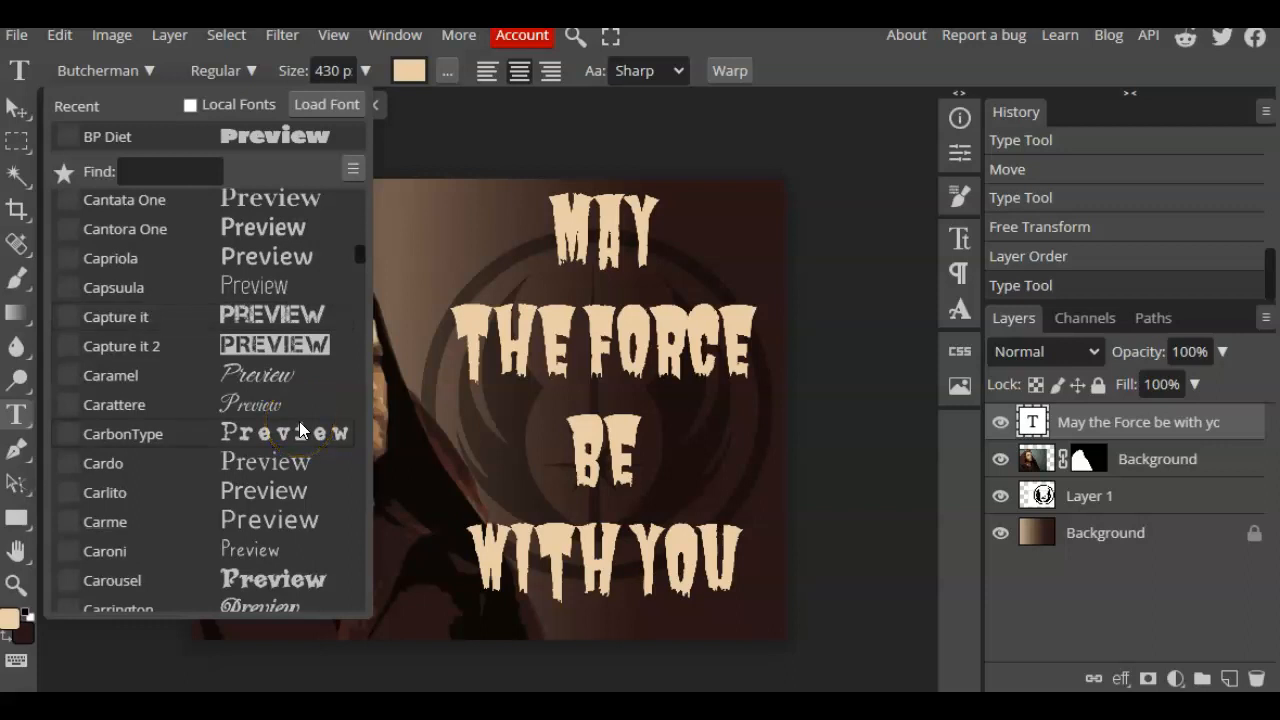
scroll(299, 421, "down", 2)
scroll(299, 421, "down", 6)
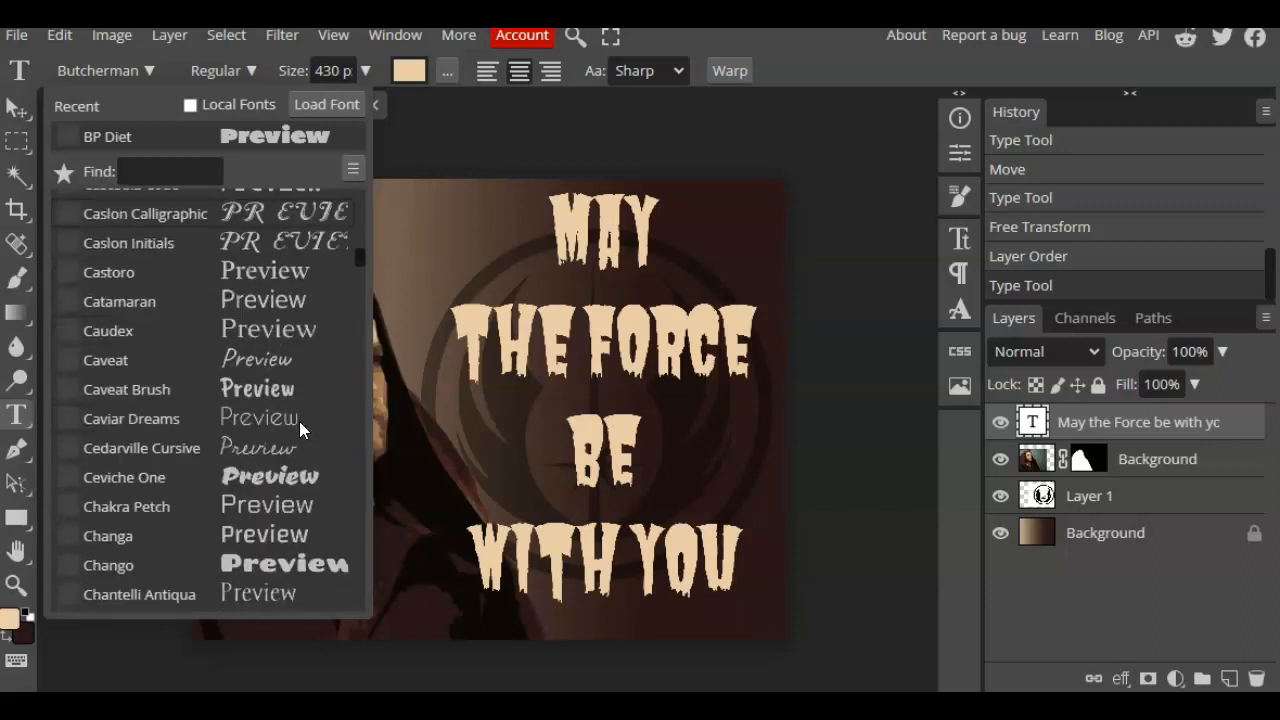
scroll(299, 421, "down", 3)
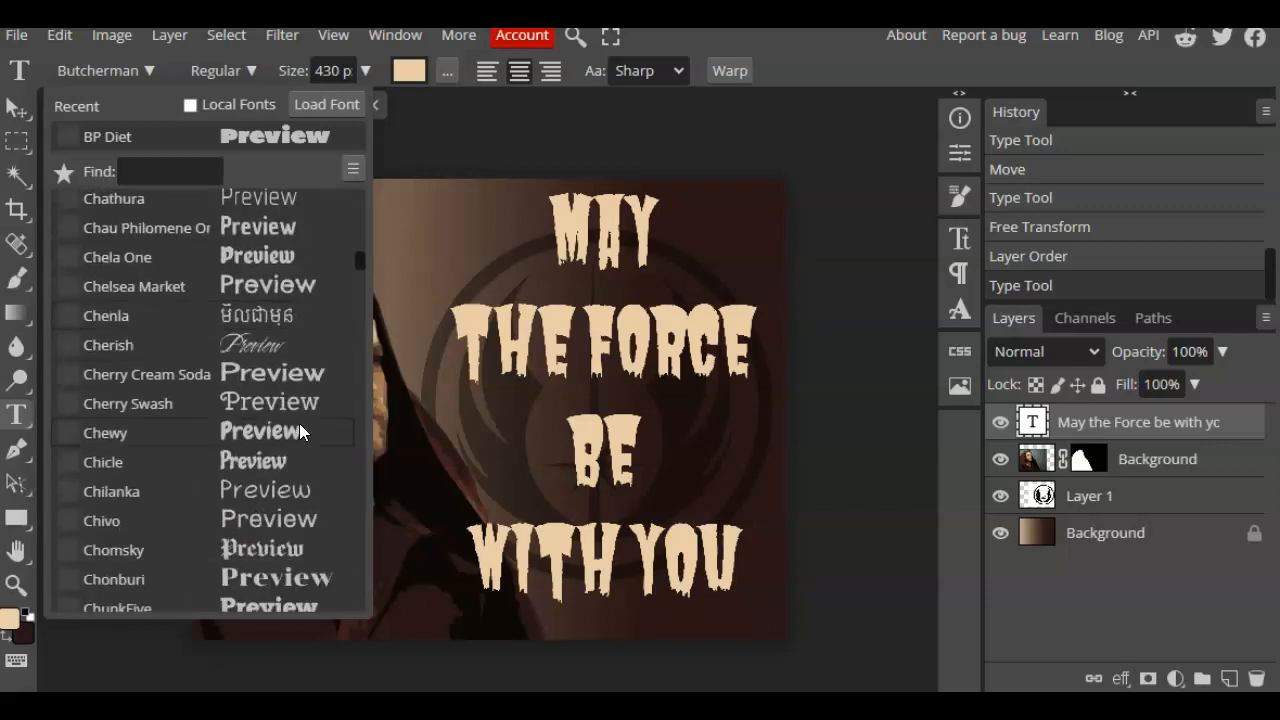
scroll(299, 423, "down", 3)
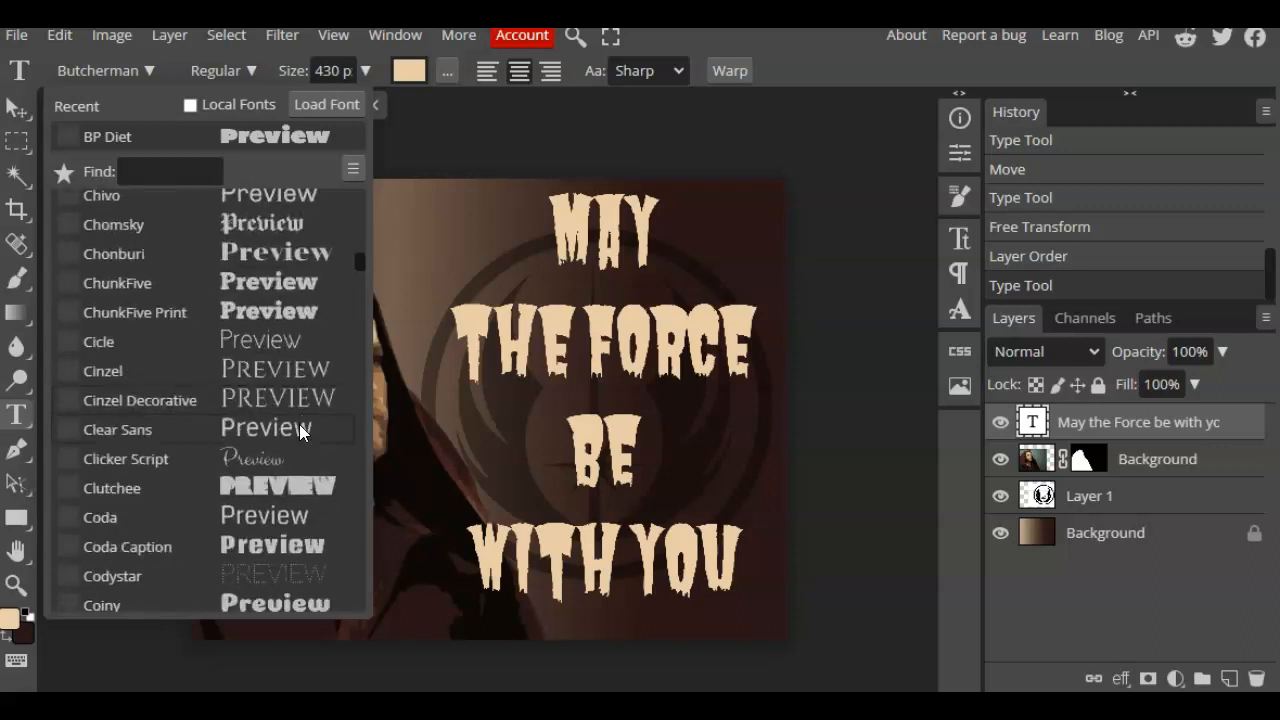
scroll(299, 424, "down", 3)
scroll(299, 424, "down", 3)
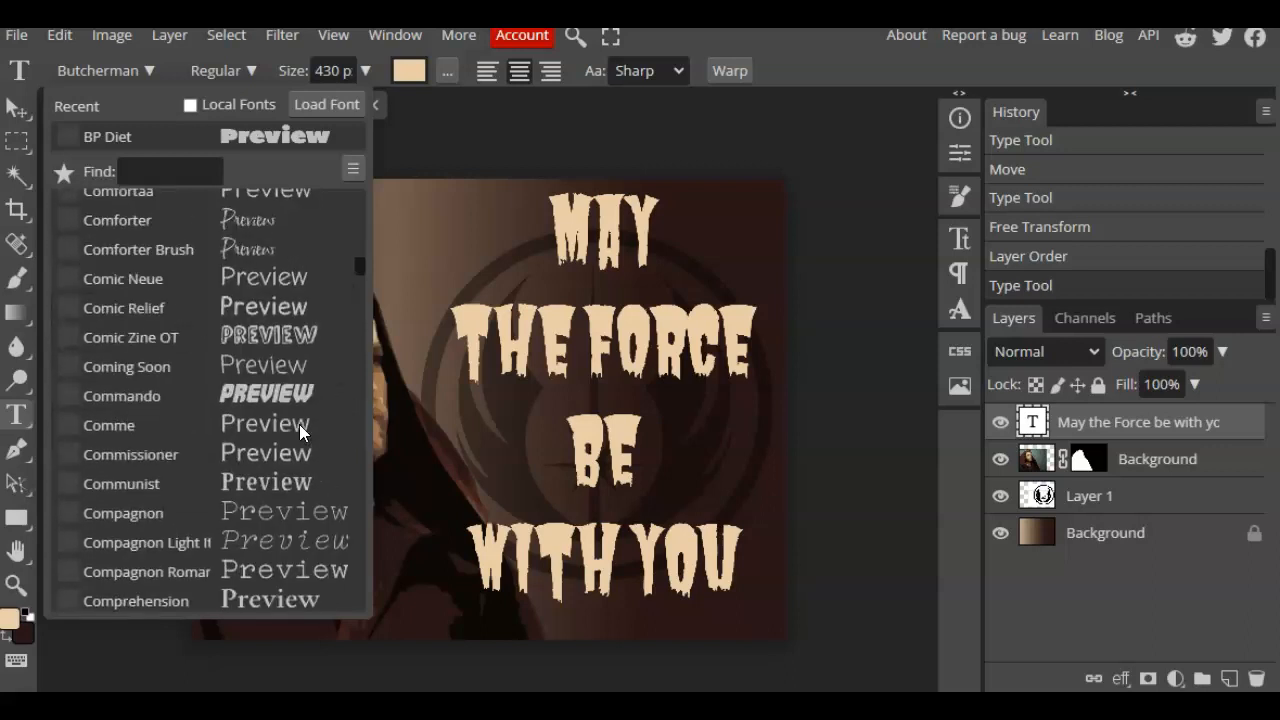
left_click(299, 393)
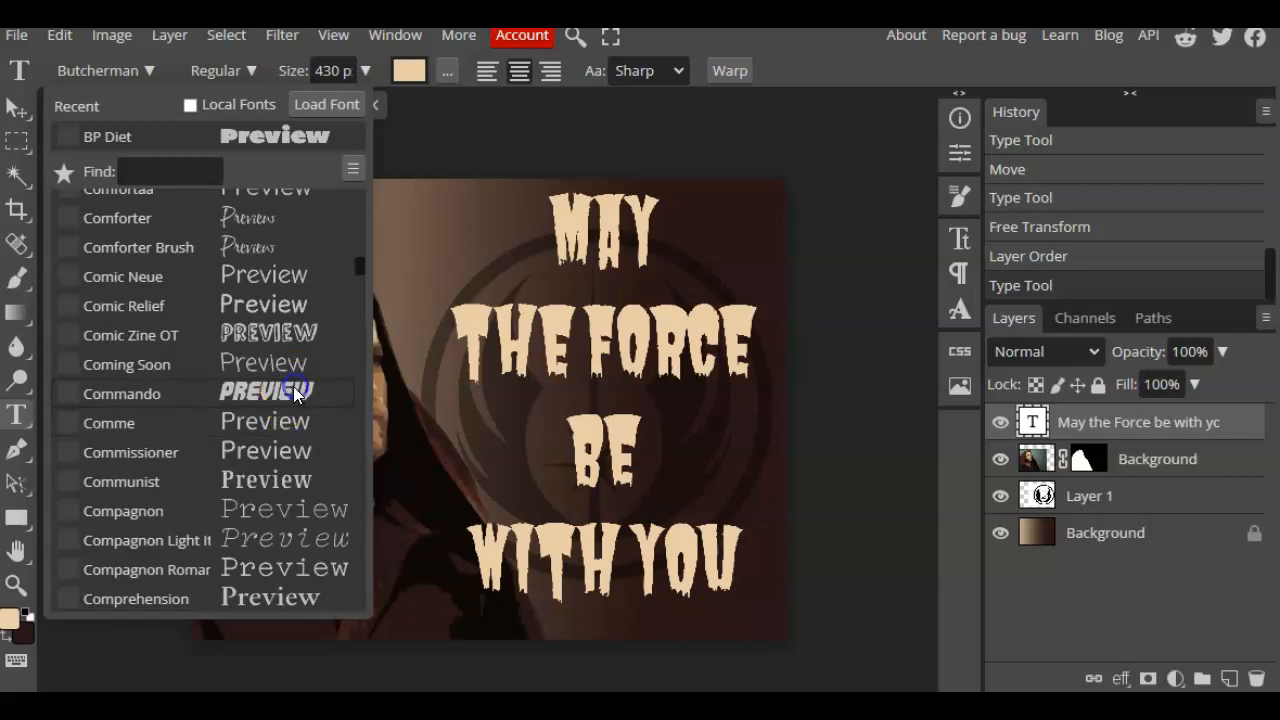